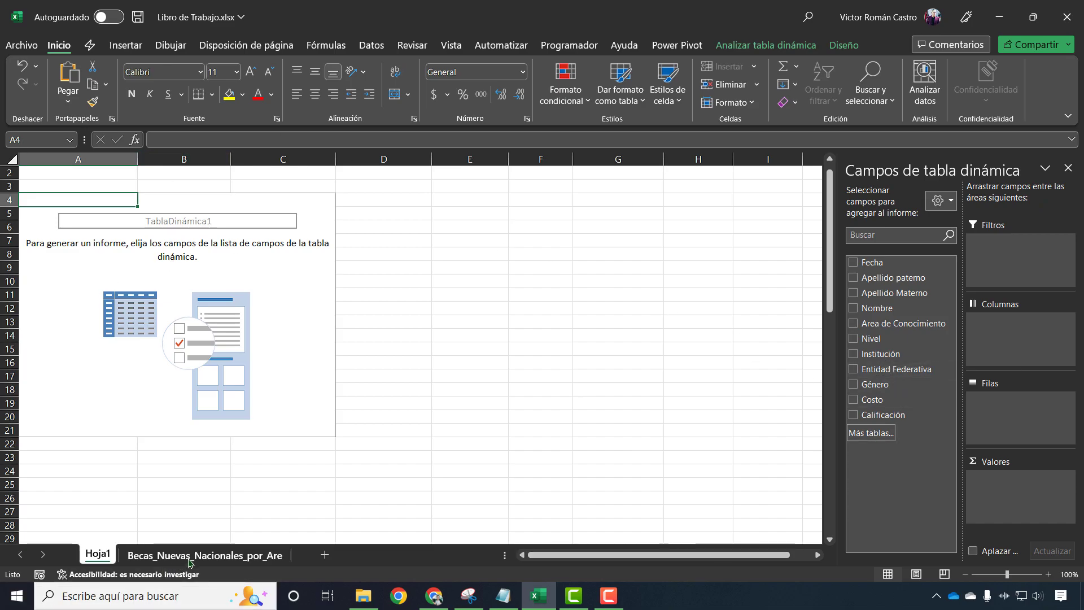
Step: Put Area de Conocimiento into the Hoja1 pivot rows, listing each knowledge area above Total general
left_click(195, 555)
left_click_drag(705, 561, 216, 540)
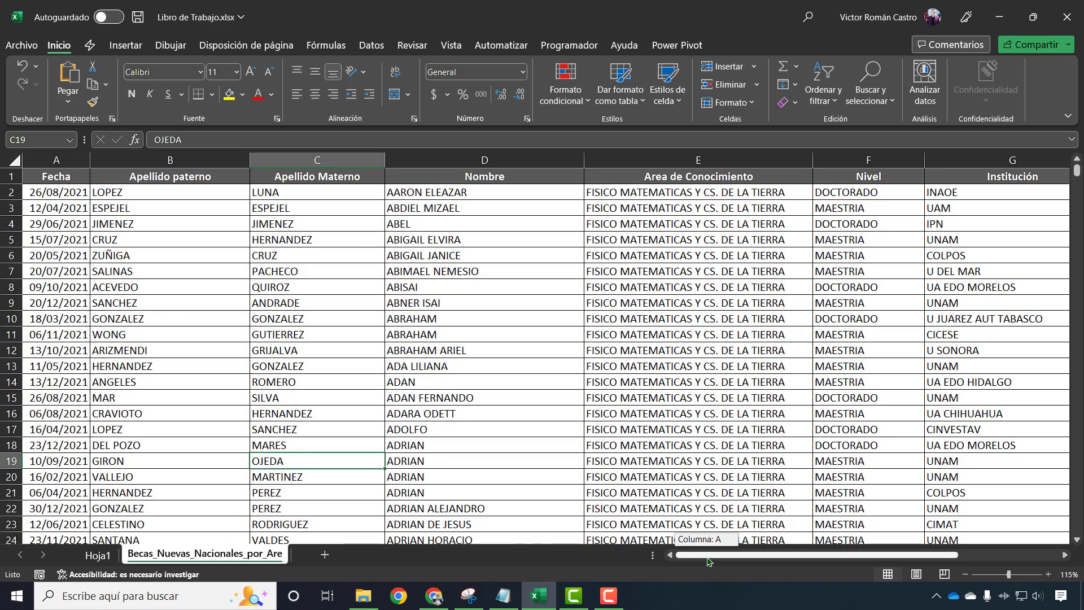
left_click(99, 558)
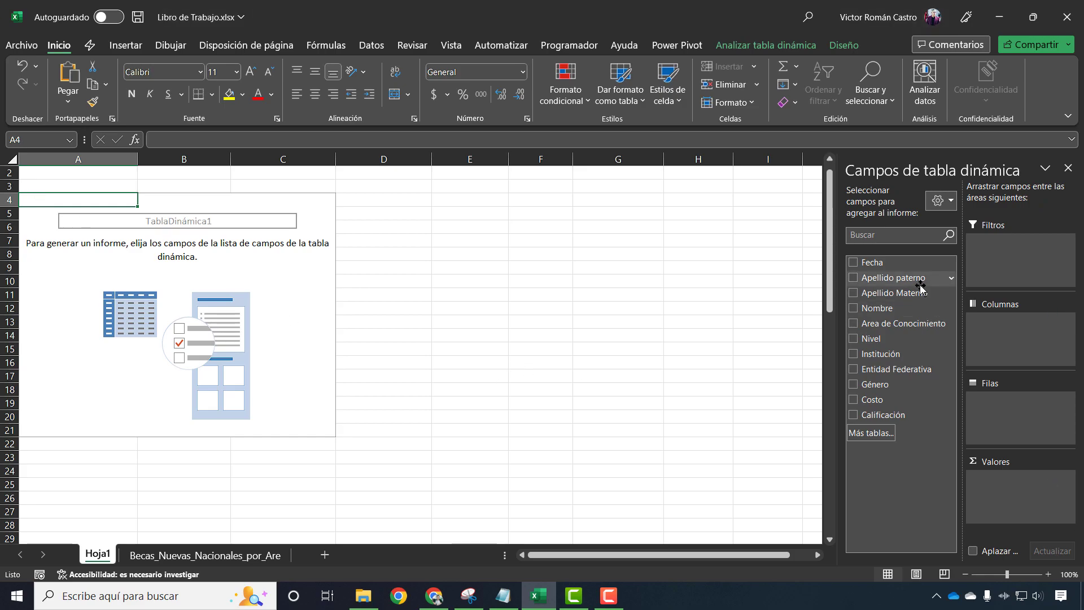
left_click_drag(883, 321, 1035, 420)
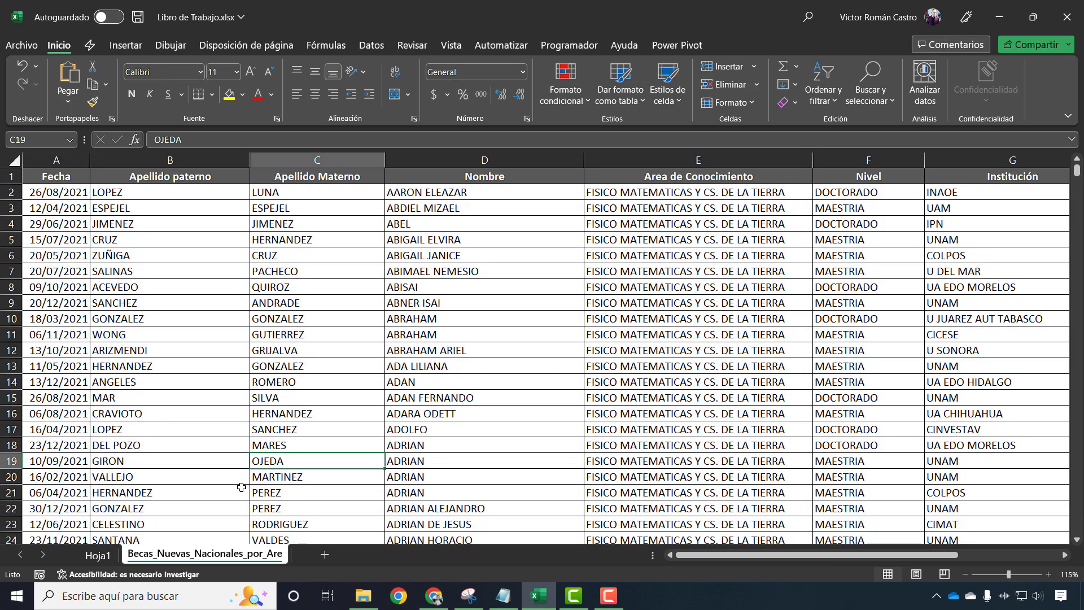
Step: Select the whole Becas data table and turn on header filters from the Datos tab
left_click(192, 557)
left_click(235, 493)
key("ctrl+Home")
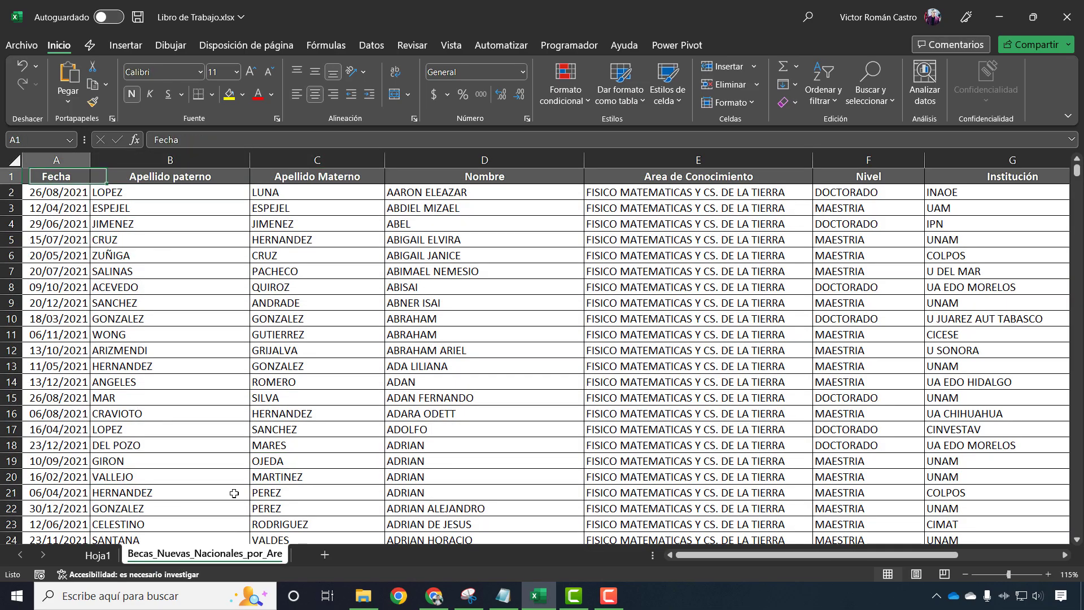
key("ctrl+shift+Right")
key("ctrl+shift+Down")
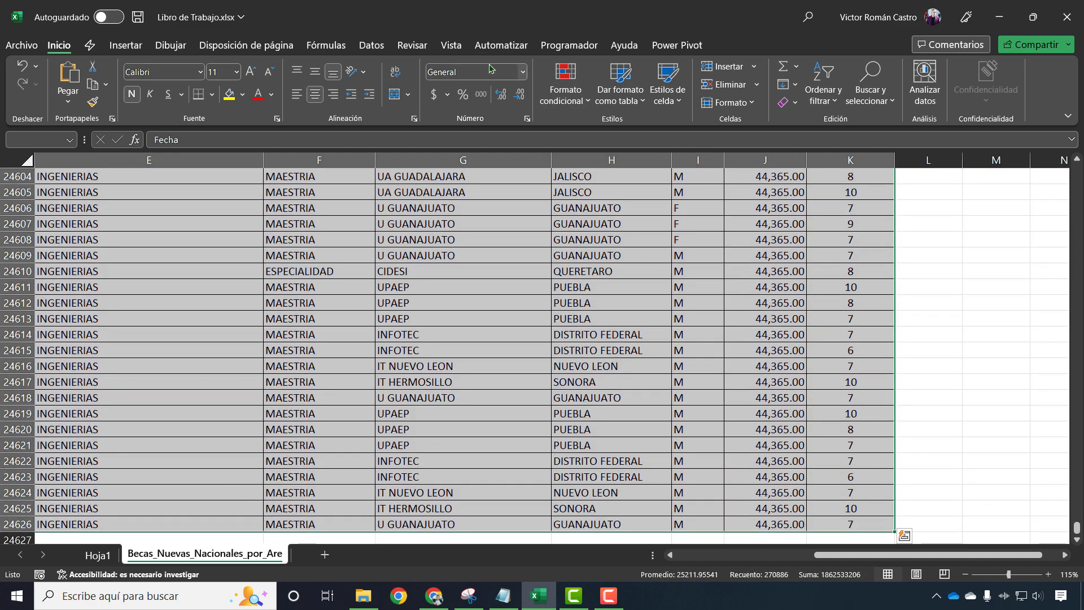
left_click(371, 46)
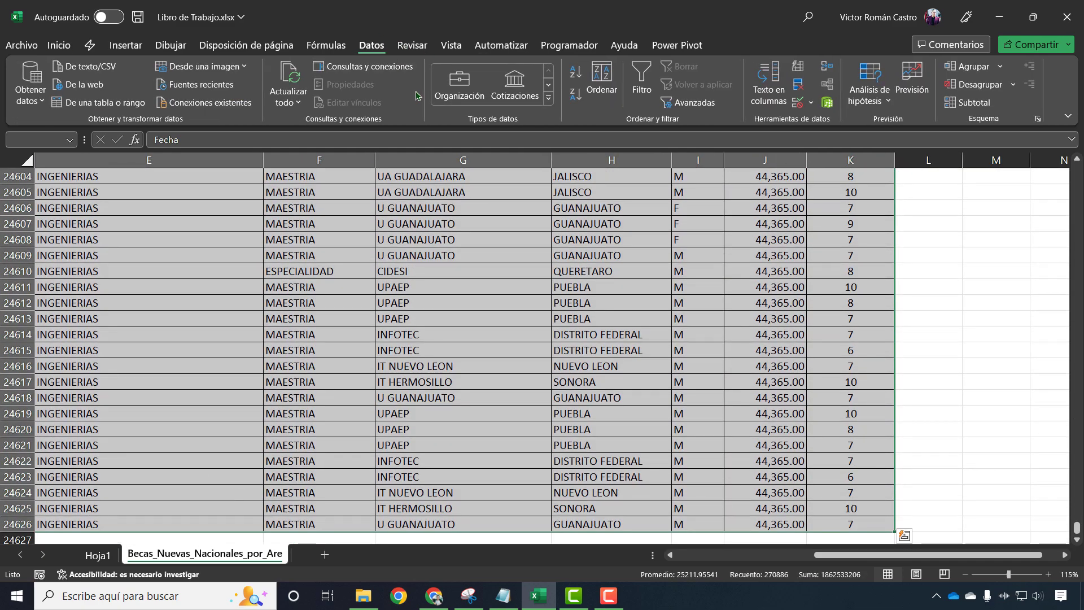
left_click(642, 85)
left_click(365, 308)
Step: Filter Area de Conocimiento to only the stray v value, leaving row 487
key("ctrl+Up")
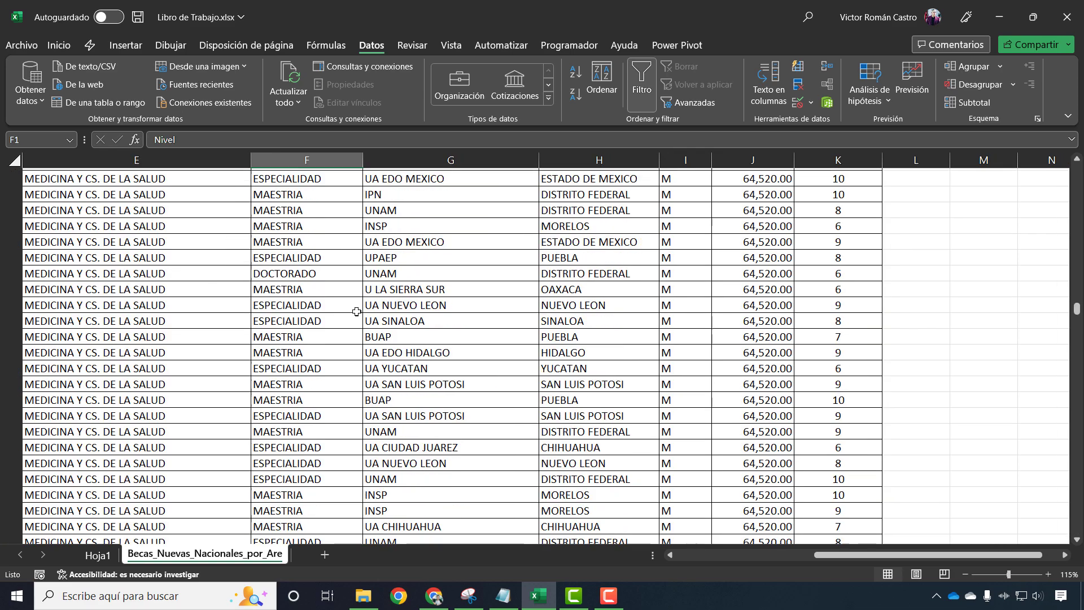
key("Left")
key("alt+Down")
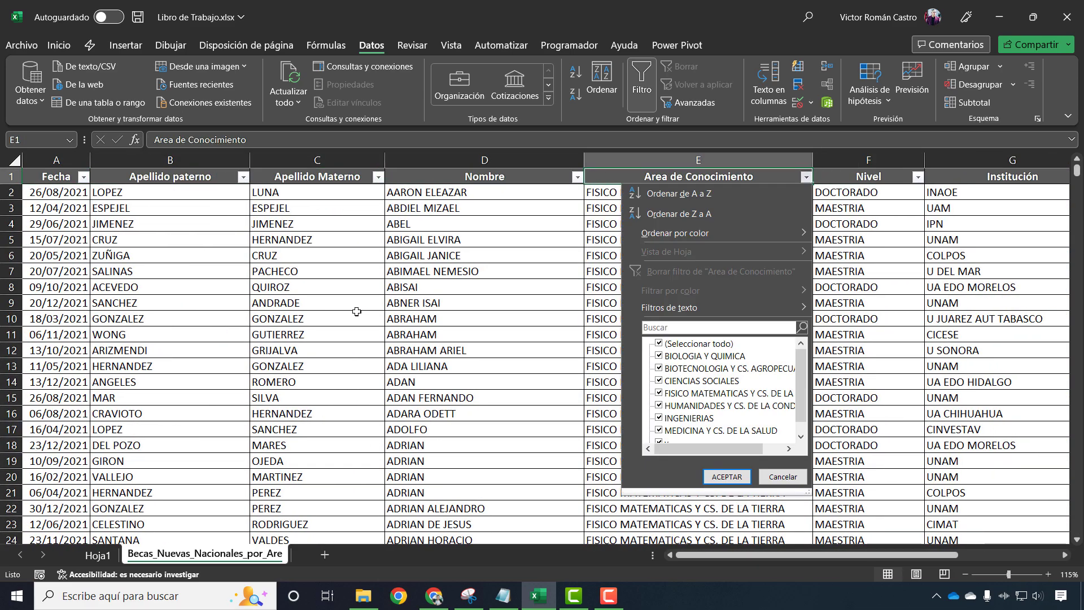
scroll(698, 388, "up", 1)
left_click(682, 344)
scroll(793, 394, "down", 1)
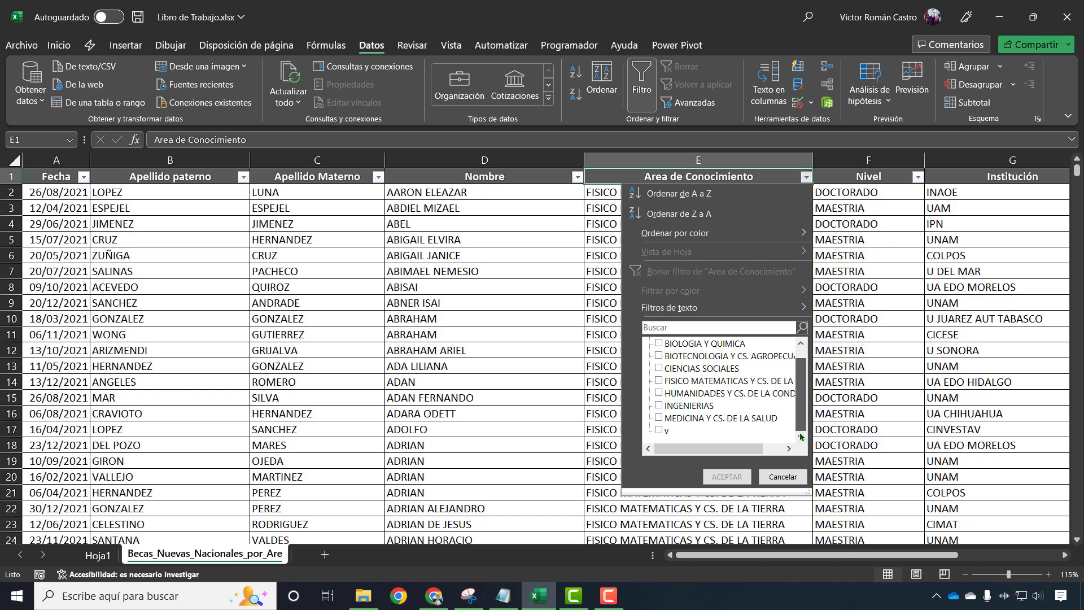
left_click(659, 430)
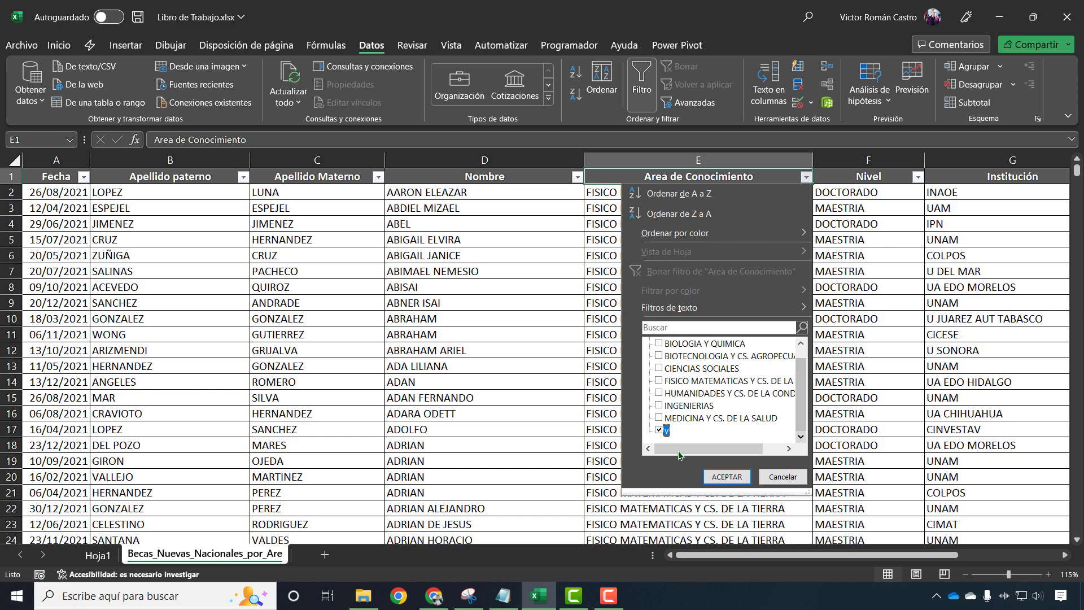
left_click(726, 477)
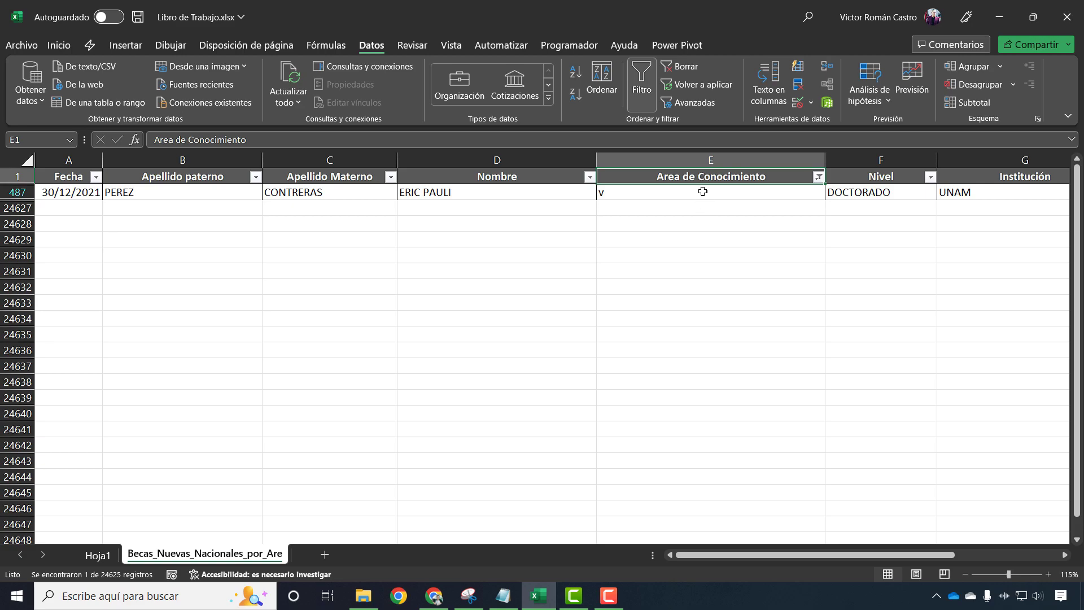
Step: Inspect row 487 and clear the Area de Conocimiento filter
key("Down")
key("Right")
key("Right")
key("Right")
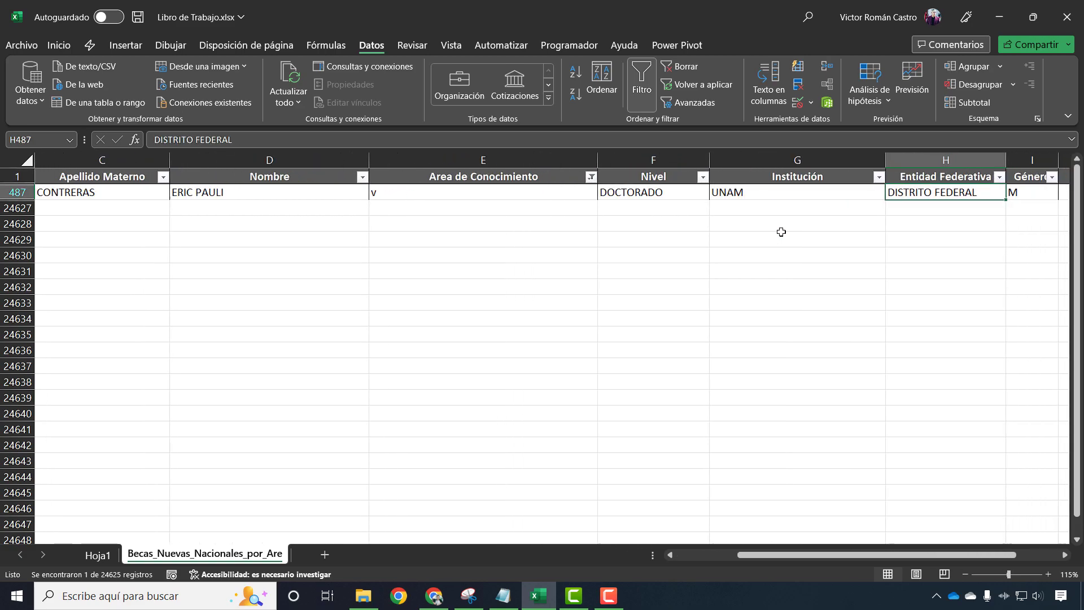
key("Left")
key("Left")
key("Up")
key("Left")
key("alt+Down")
key("Down")
key("Down")
key("Down")
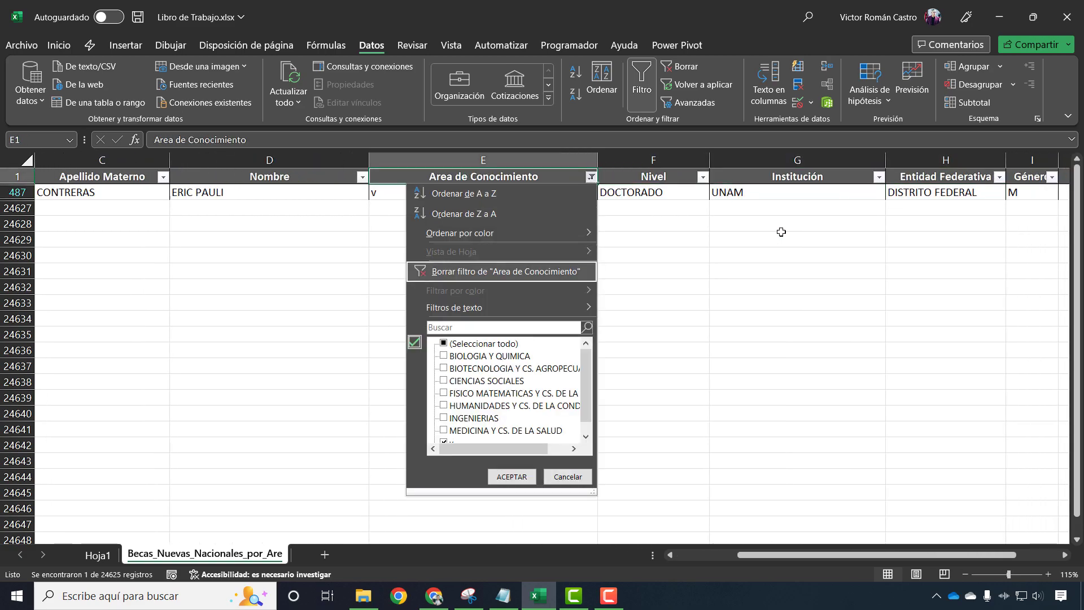
key("Return")
key("Right")
Step: Filter the Nivel column to show only DOCTORADO rows
key("Right")
key("Left")
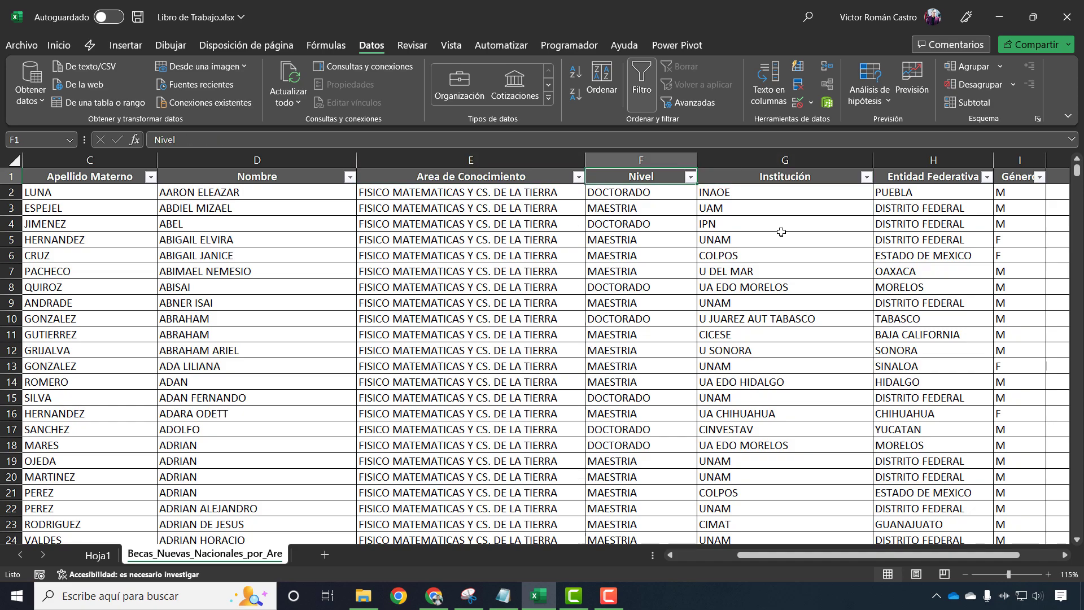
key("Right")
key("Left")
key("alt+Down")
key("Down")
key("Down")
key("Down")
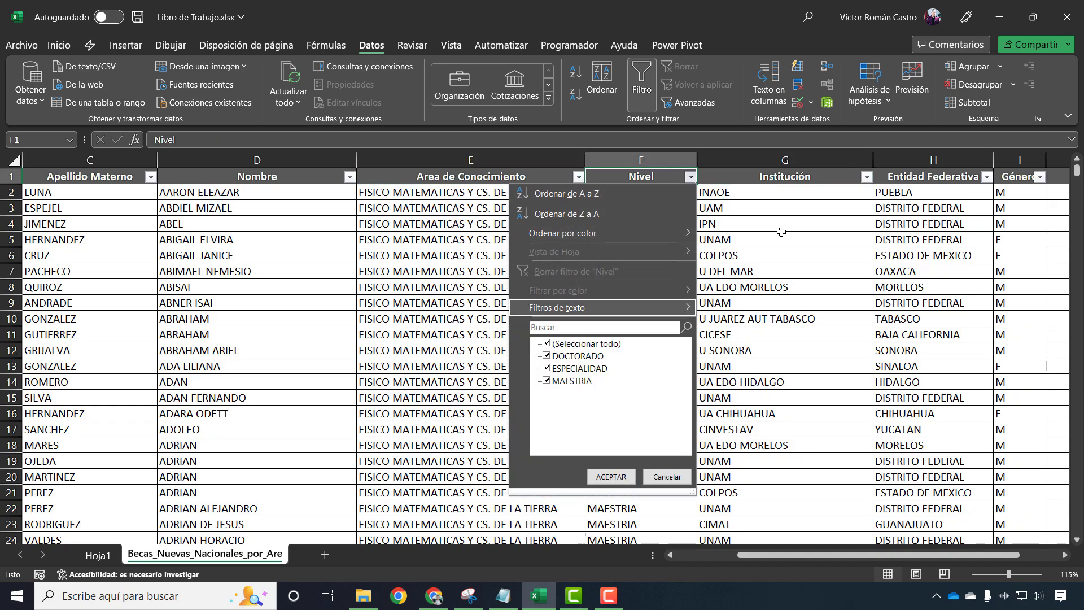
key("Down")
key("space")
key("Down")
key("space")
key("Return")
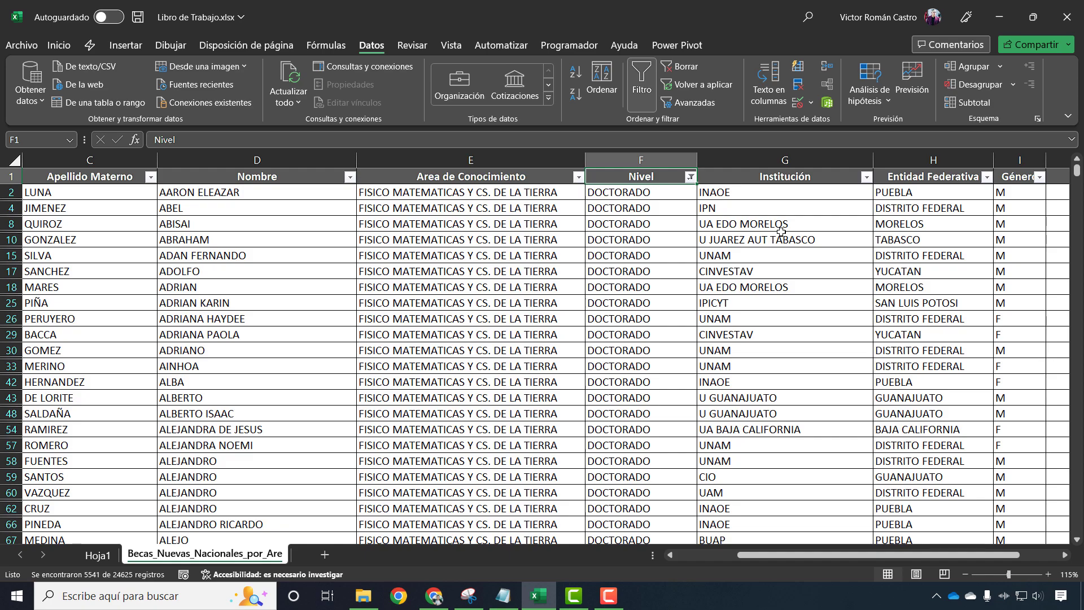
Step: Filter the Institución column to show only UNAM rows
key("Right")
key("alt+Down")
key("Down")
key("Down")
key("Down")
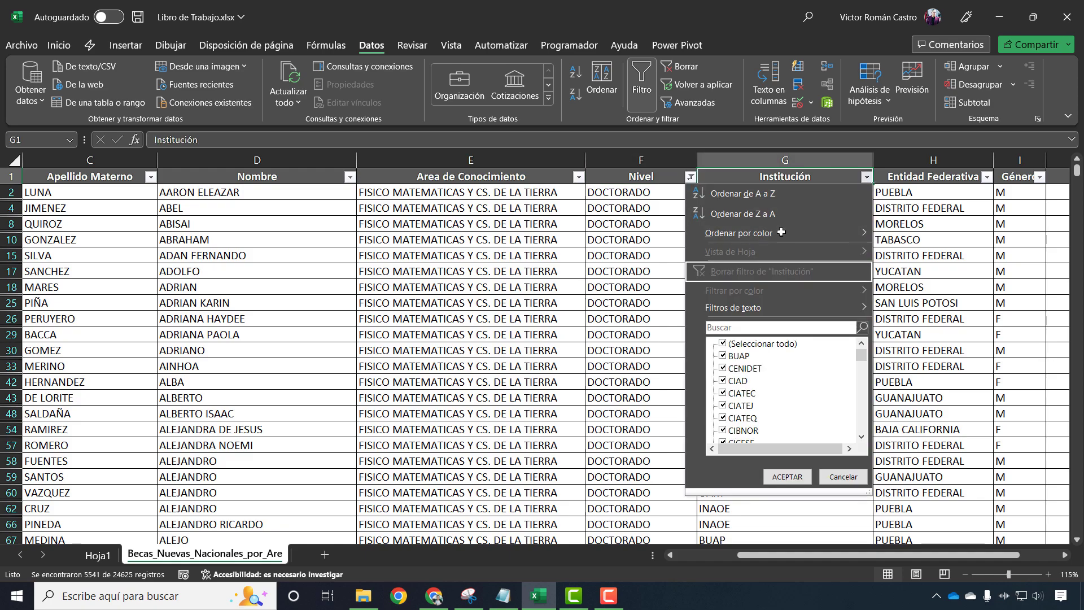
key("Down")
key("space")
key("Down")
key("Down")
key("Down")
key("Down")
key("Down")
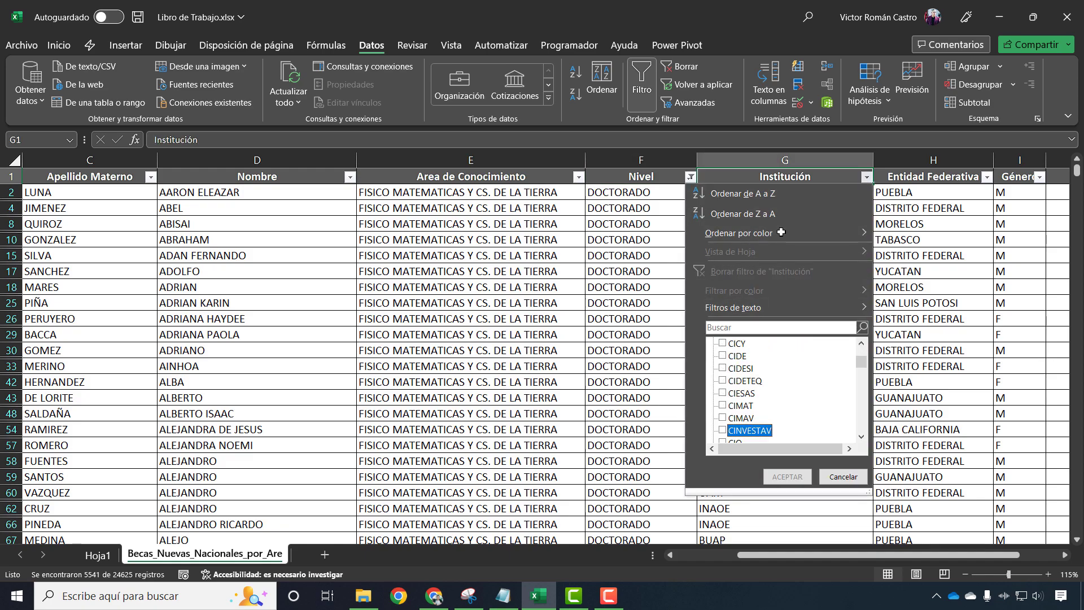
key("Down")
key("Down")
key("Down")
key("Down")
key("Down")
key("Down")
key("Down")
key("Down")
key("Down")
key("Up")
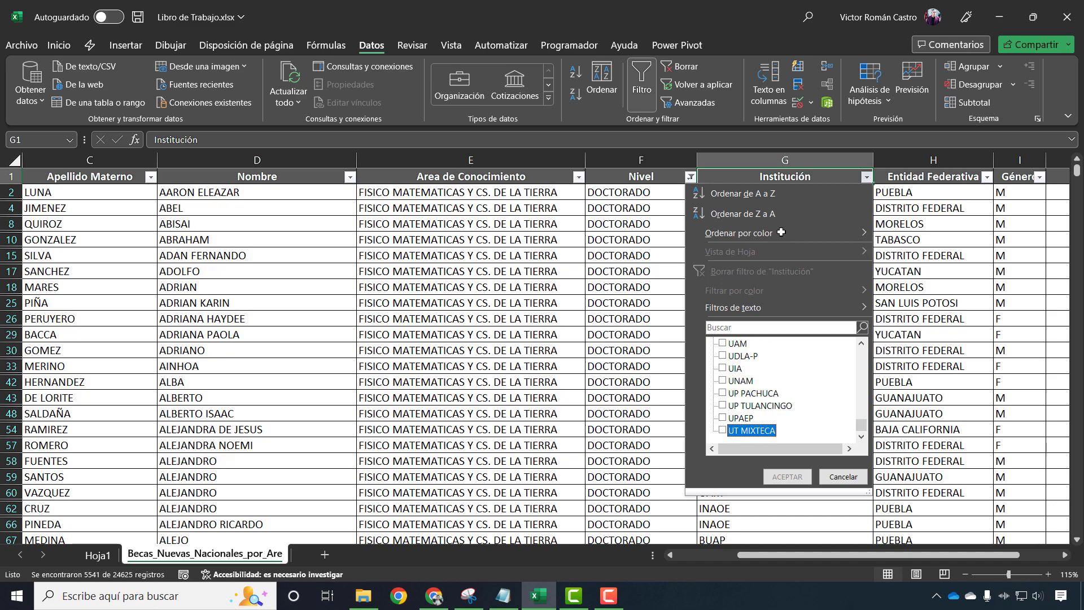
key("Up")
Step: Copy the area name FISICO MATEMATICAS Y CS. DE LA TIERRA from cell E15
key("Up")
key("space")
key("Return")
key("Left")
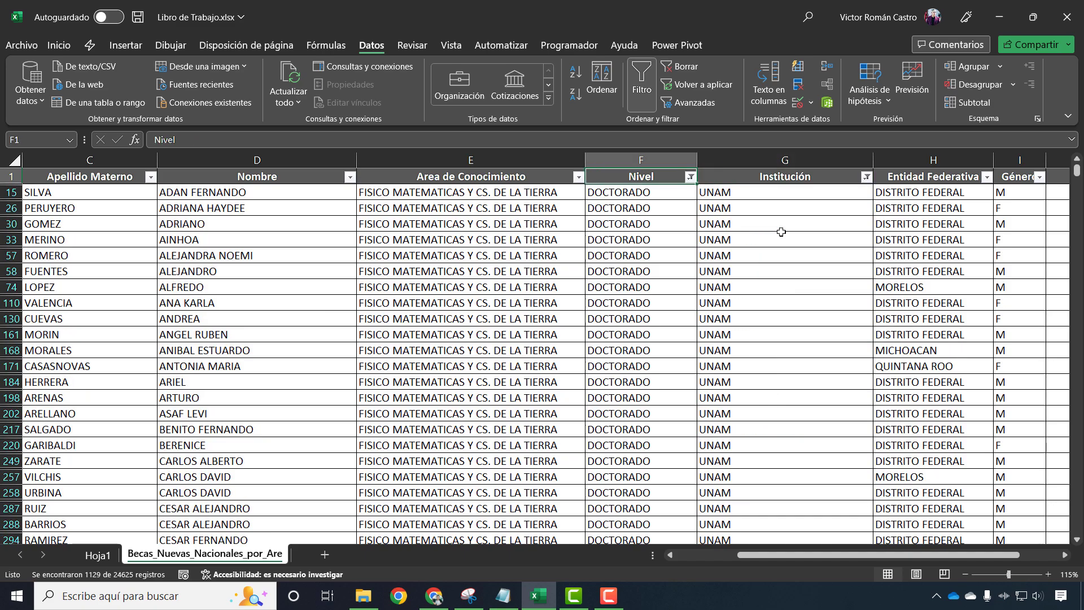
key("Down")
key("Left")
key("Left")
key("Down")
key("Right")
key("Up")
key("ctrl+c")
key("ctrl+Down")
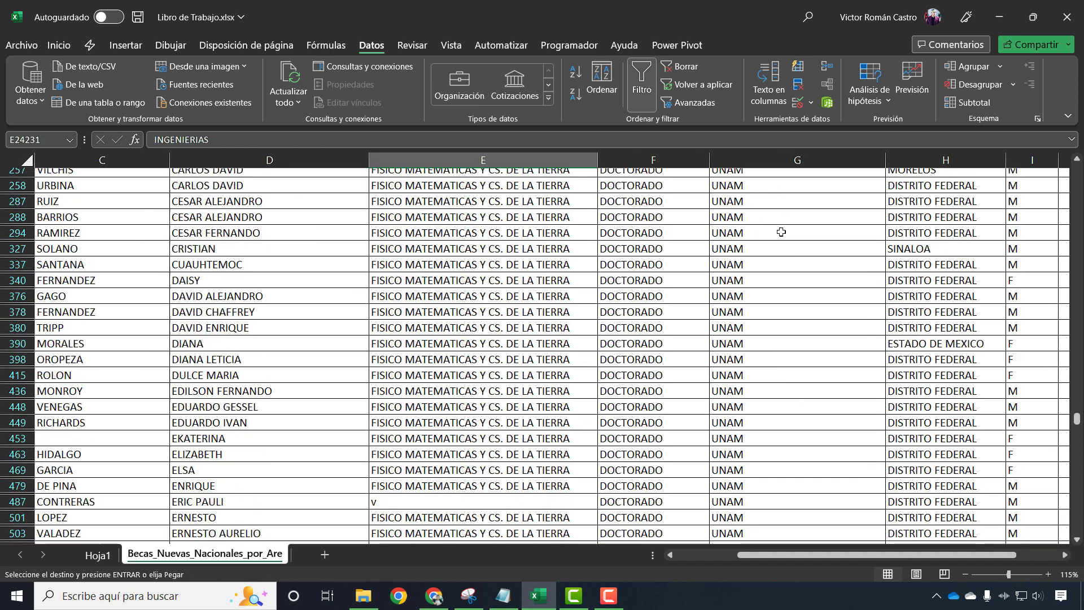
Step: Clear the Nivel and Institución filters so all rows show
key("Right")
key("ctrl+Up")
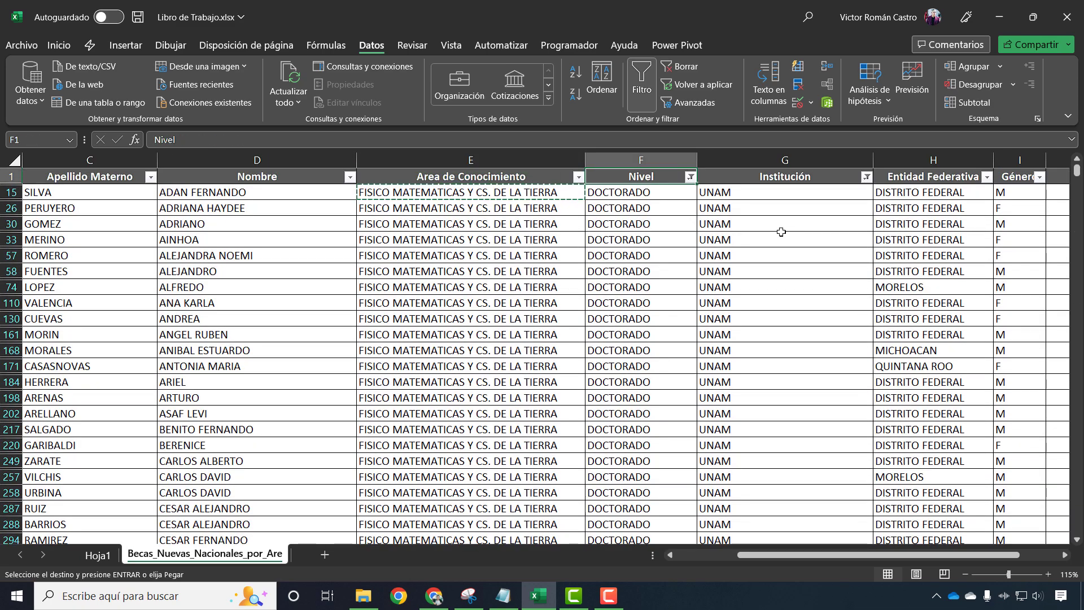
key("Right")
key("Left")
key("alt+Down")
key("Down")
key("Down")
key("Down")
key("Down")
key("Return")
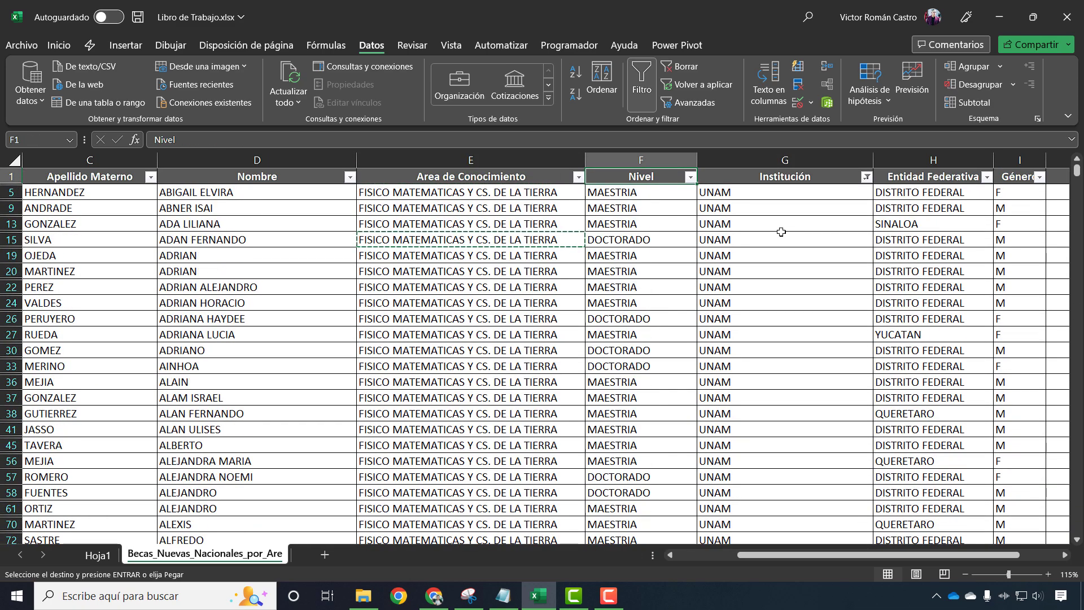
key("Right")
key("alt+Down")
Step: Filter Area de Conocimiento back to only the v row
key("Down")
key("Down")
key("Down")
key("Down")
key("Down")
key("Return")
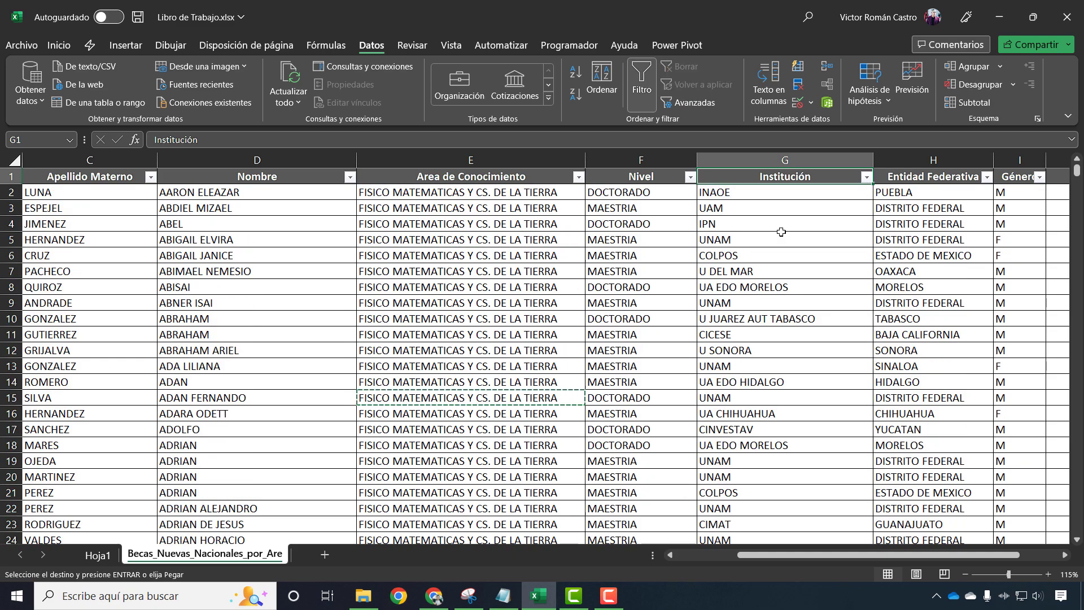
key("Left")
key("Left")
key("Left")
key("Right")
key("alt+Down")
key("Down")
key("Down")
key("Down")
key("Down")
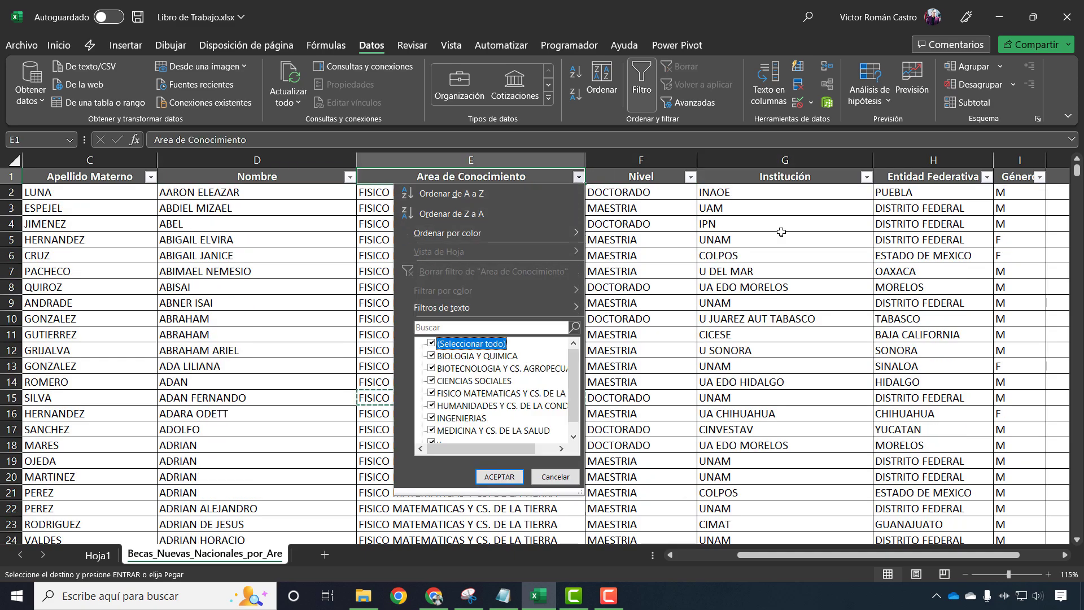
key("space")
key("Page_Down")
key("Down")
key("space")
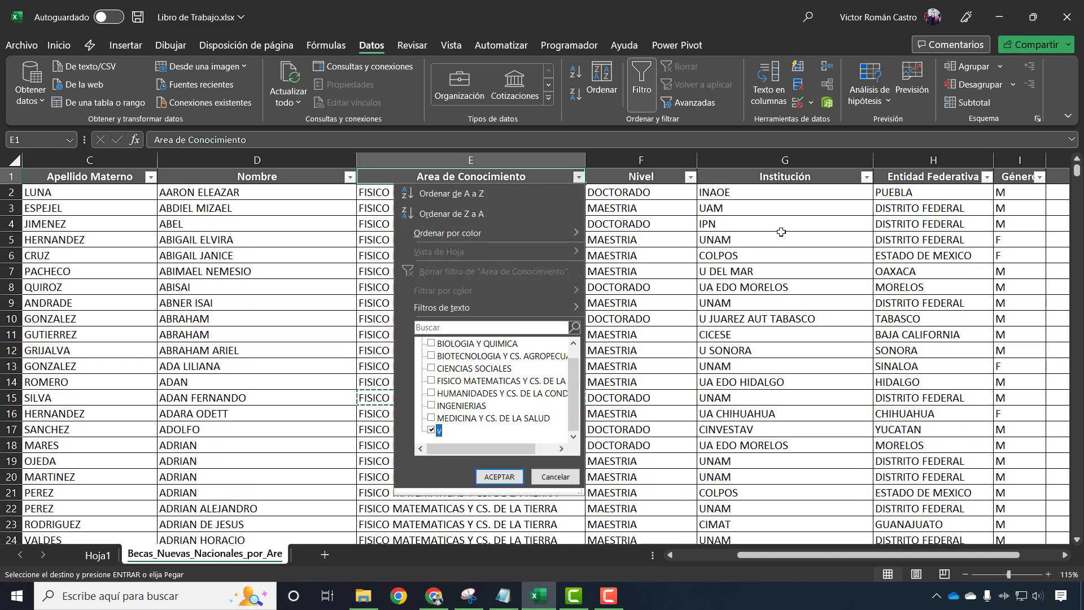
key("Return")
key("Down")
key("Left")
key("Right")
Step: Paste the copied area name over v in E487 and clear the area filter
key("shift+F10")
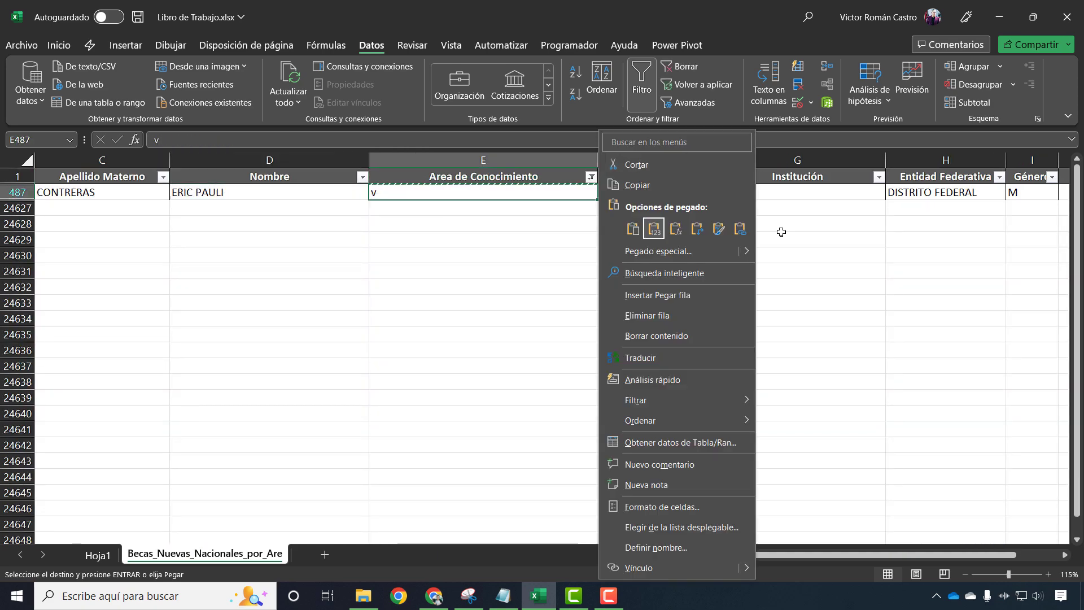
key("v")
key("Escape")
key("Up")
key("alt+Down")
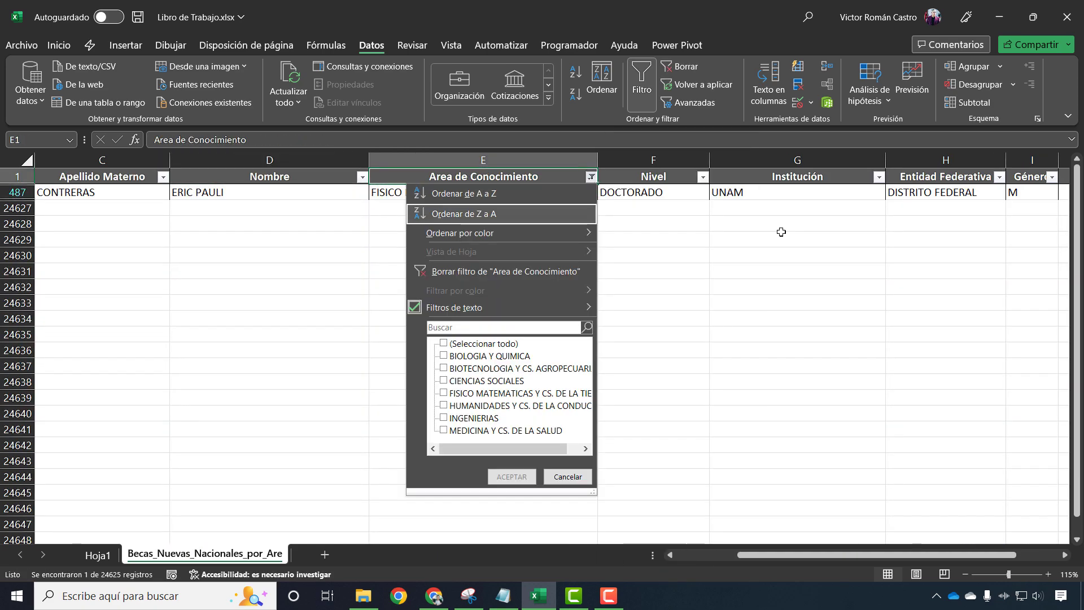
key("Down")
key("Down")
key("Down")
key("Return")
key("ctrl+Down")
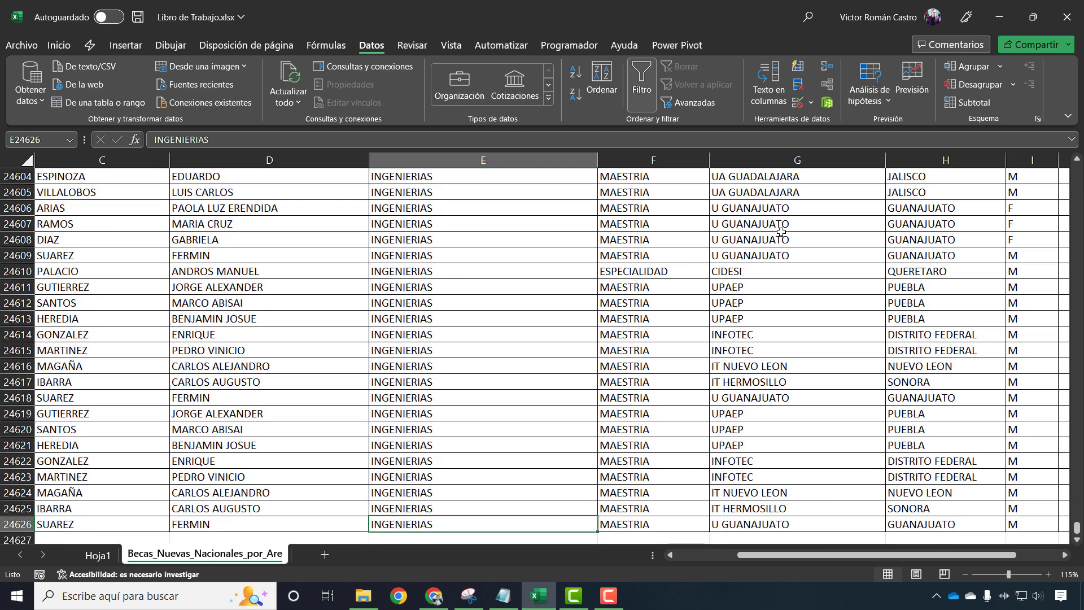
key("ctrl+Up")
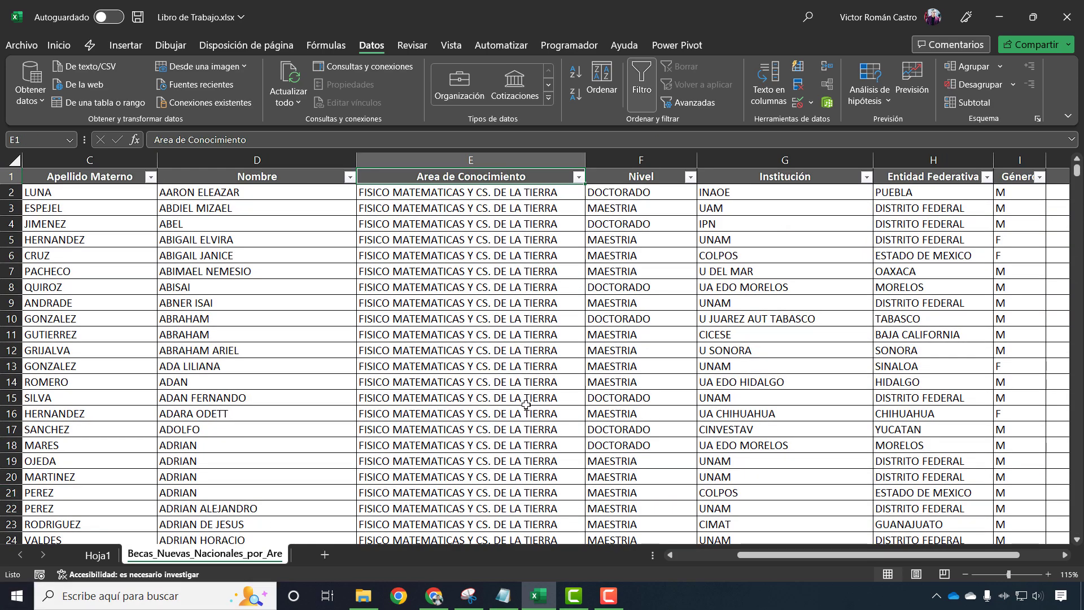
Step: Refresh the Hoja1 pivot table so the stray v row disappears
left_click(97, 555)
right_click(105, 255)
mouse_move(146, 354)
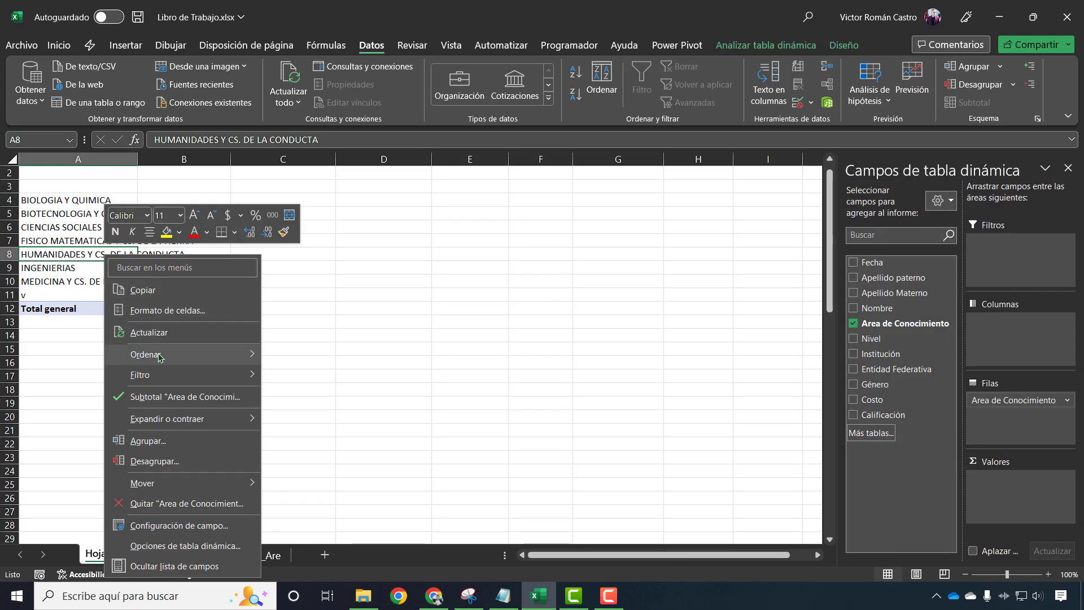
left_click(187, 334)
Step: Auto-fit column A to show the full knowledge area names
left_click(113, 237)
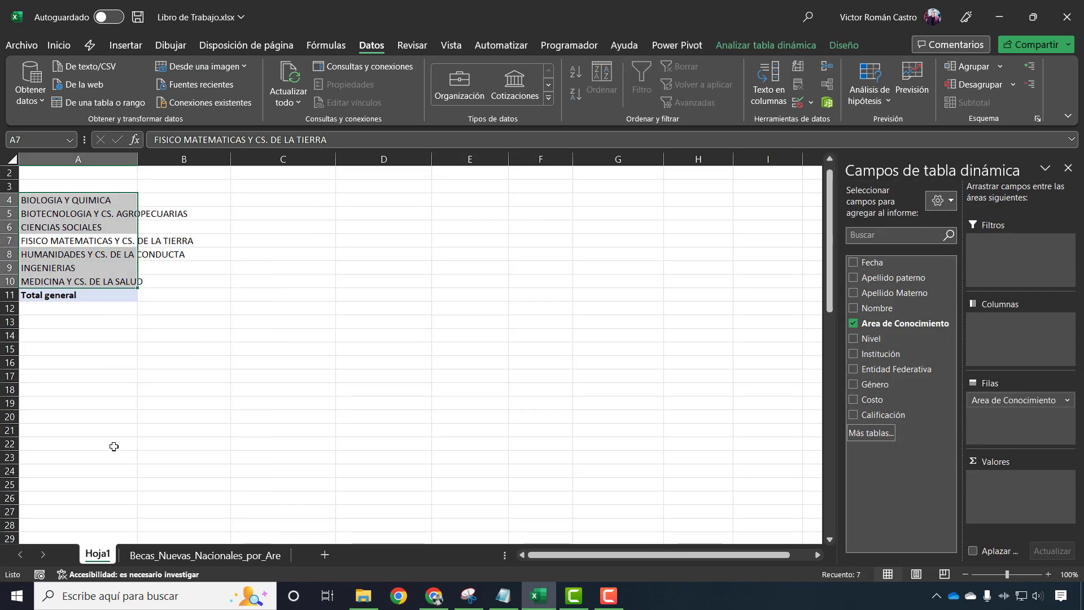
double_click(137, 159)
key("Return")
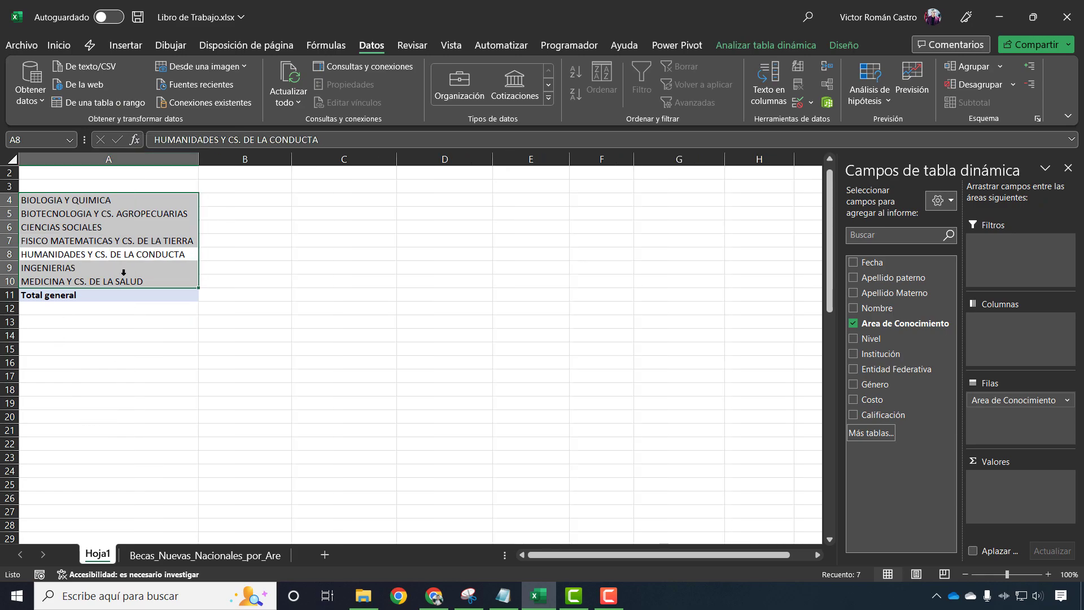
key("Return")
key("Return")
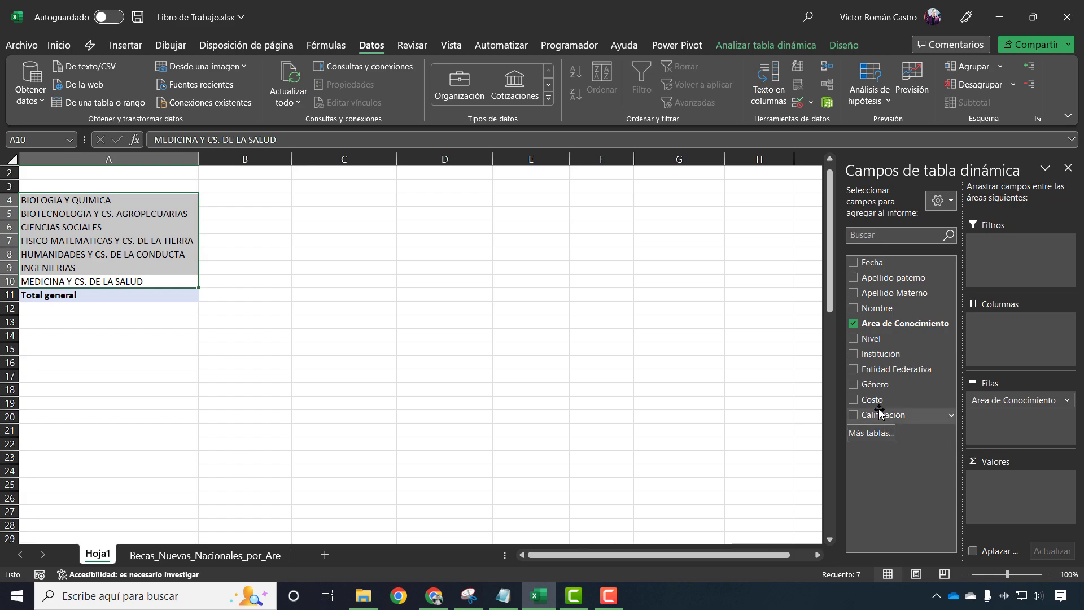
Step: Sum Costo per area in the pivot (769,235,570.00 total), then view the Becas data sheet
mouse_move(915, 406)
left_mouse_down()
mouse_move(932, 450)
mouse_move(1031, 509)
left_mouse_up()
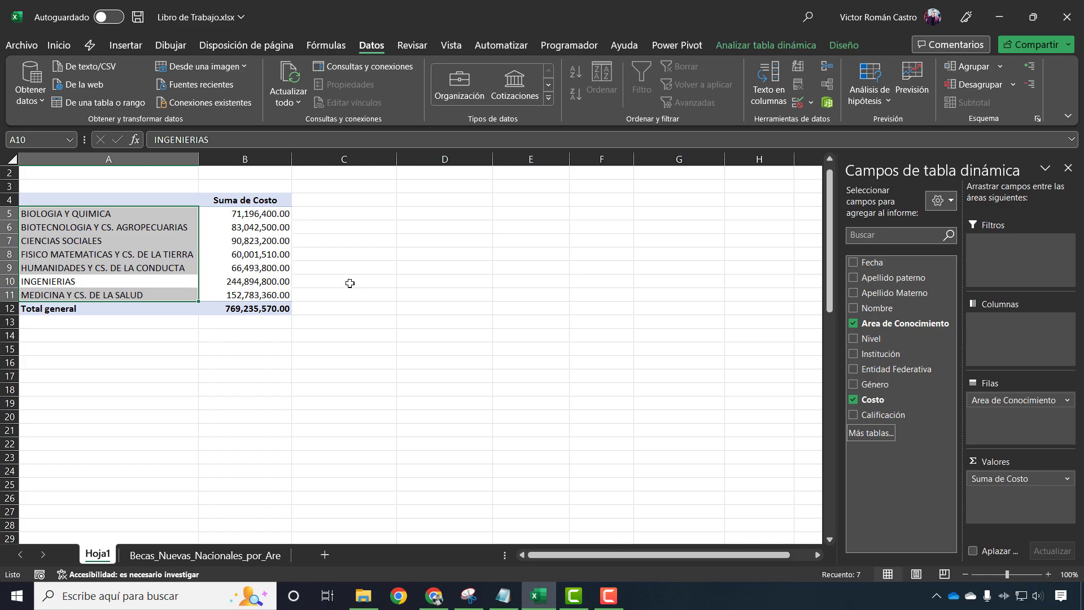
left_click(178, 556)
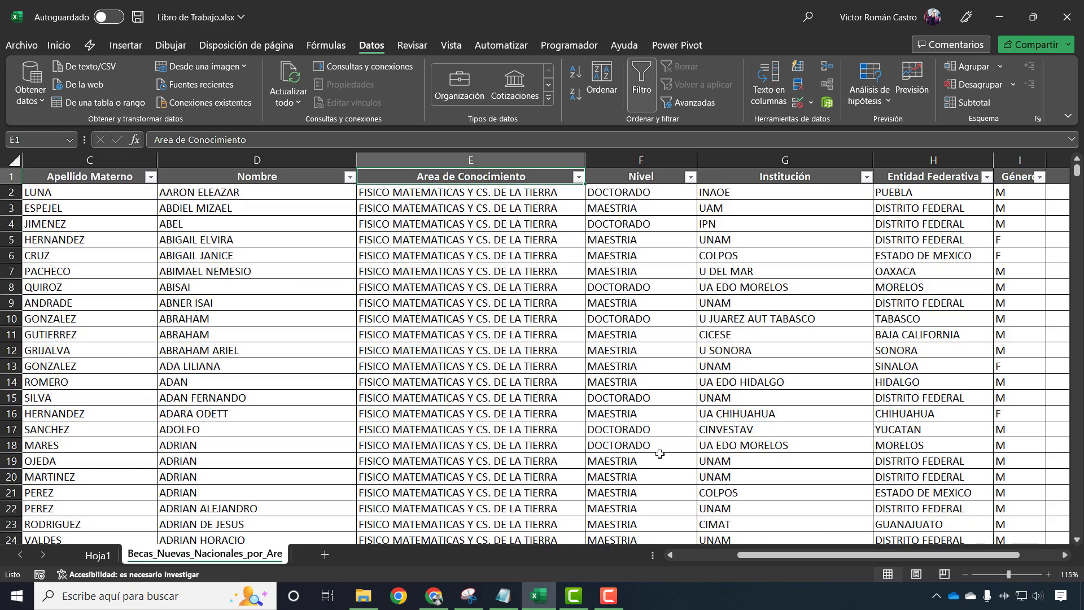
Step: Review the data sheet's Costo and Calificación columns, then return to Hoja1's pivot at B11
scroll(916, 560, "left", 2)
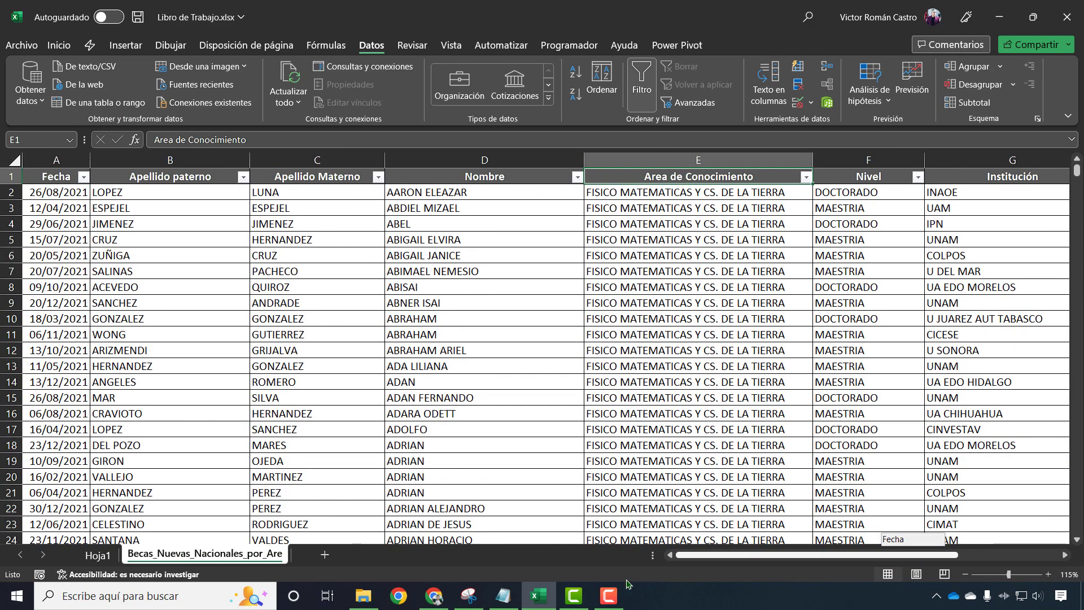
scroll(916, 560, "right", 3)
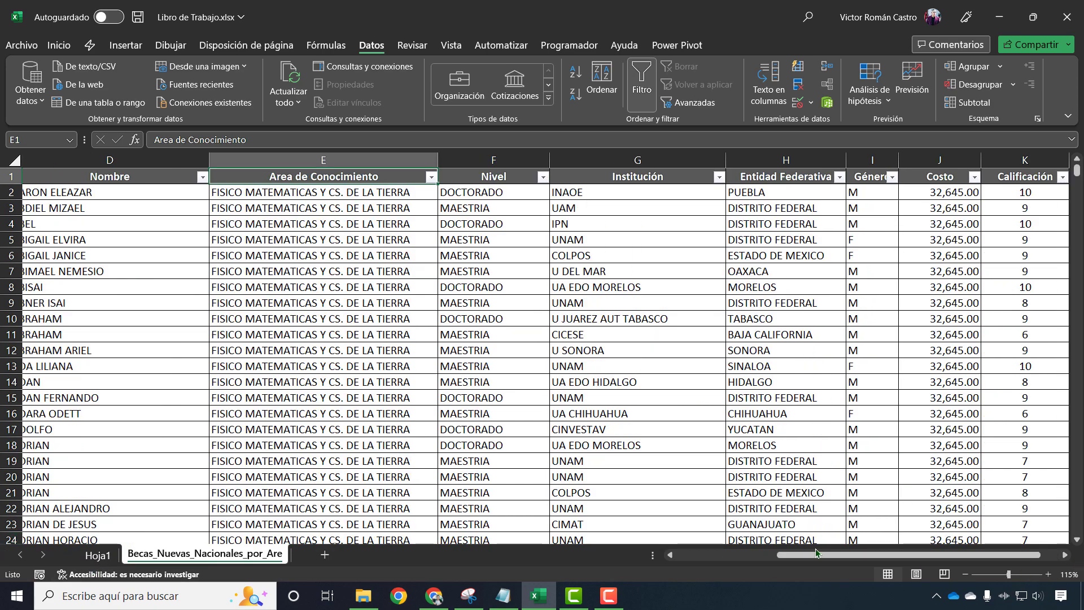
mouse_move(805, 555)
left_mouse_down()
mouse_move(697, 558)
mouse_move(812, 558)
left_mouse_up()
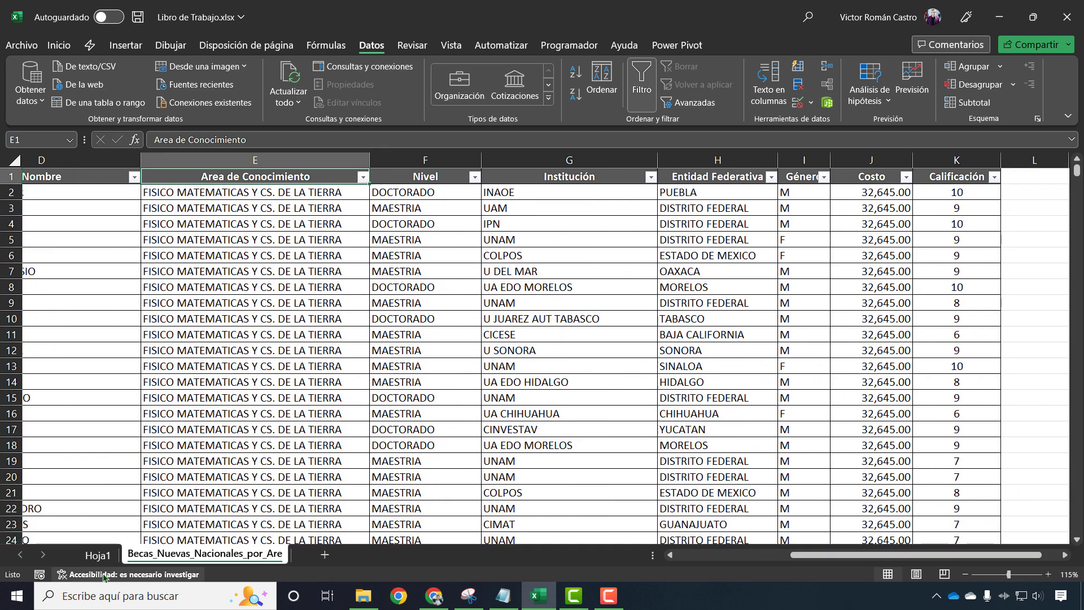
left_click(97, 555)
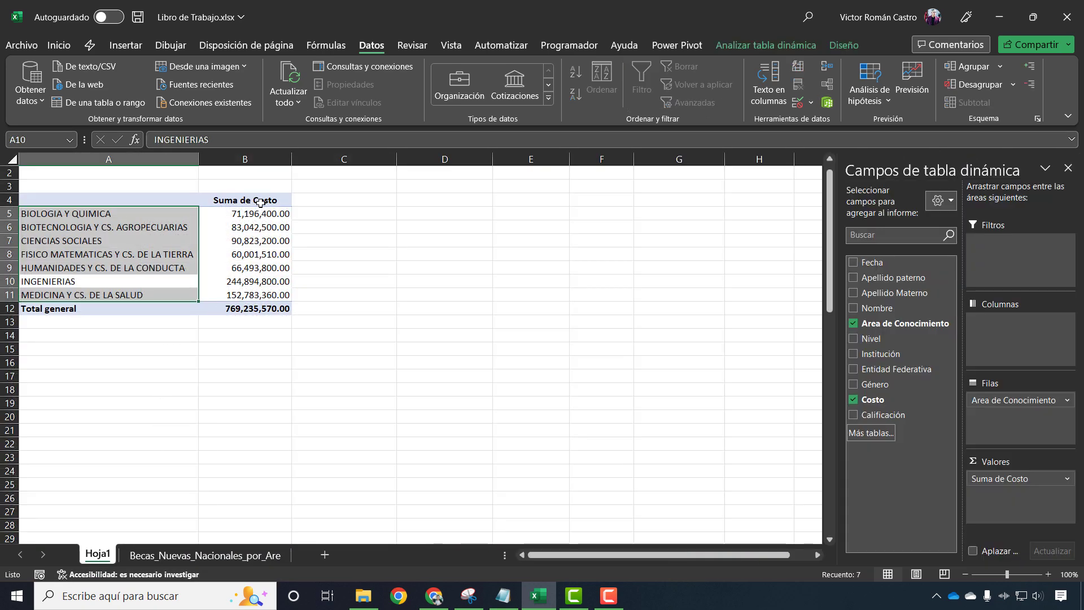
left_click(271, 294)
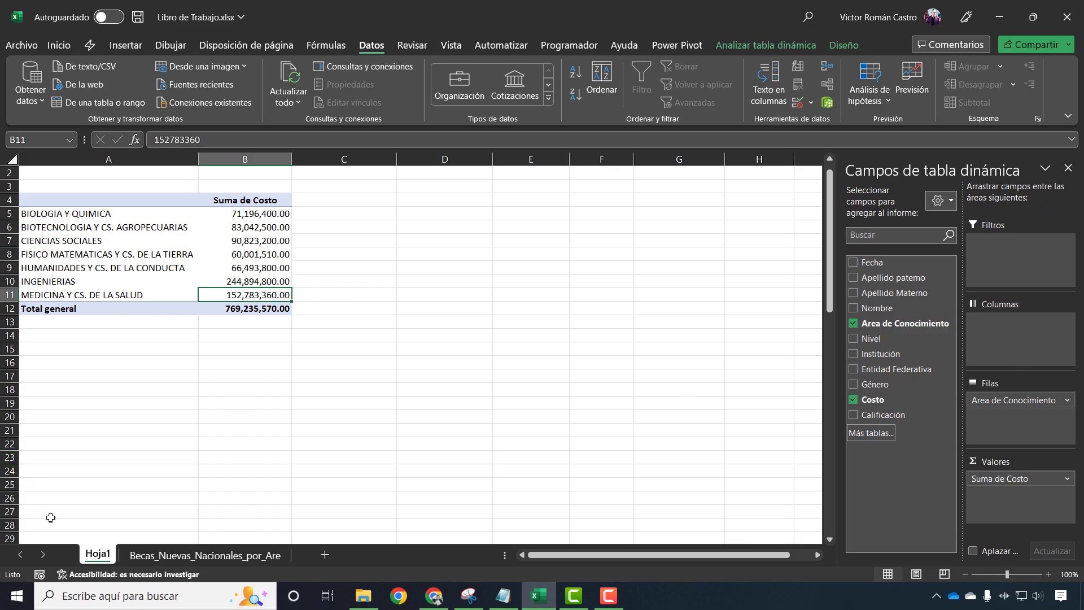
left_click(205, 555)
left_click_drag(824, 556, 719, 559)
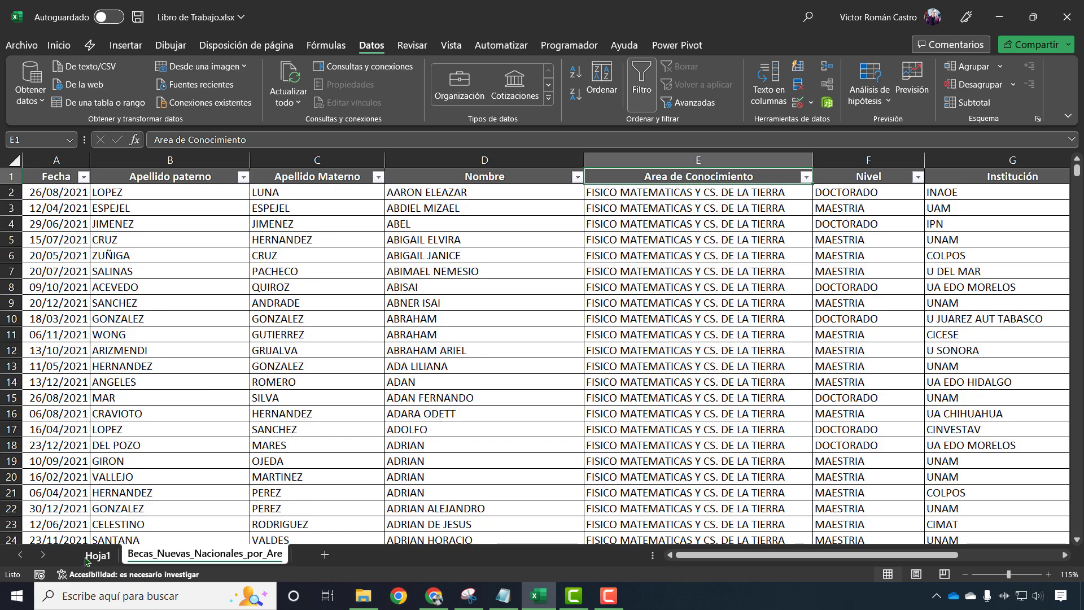
left_click(455, 197)
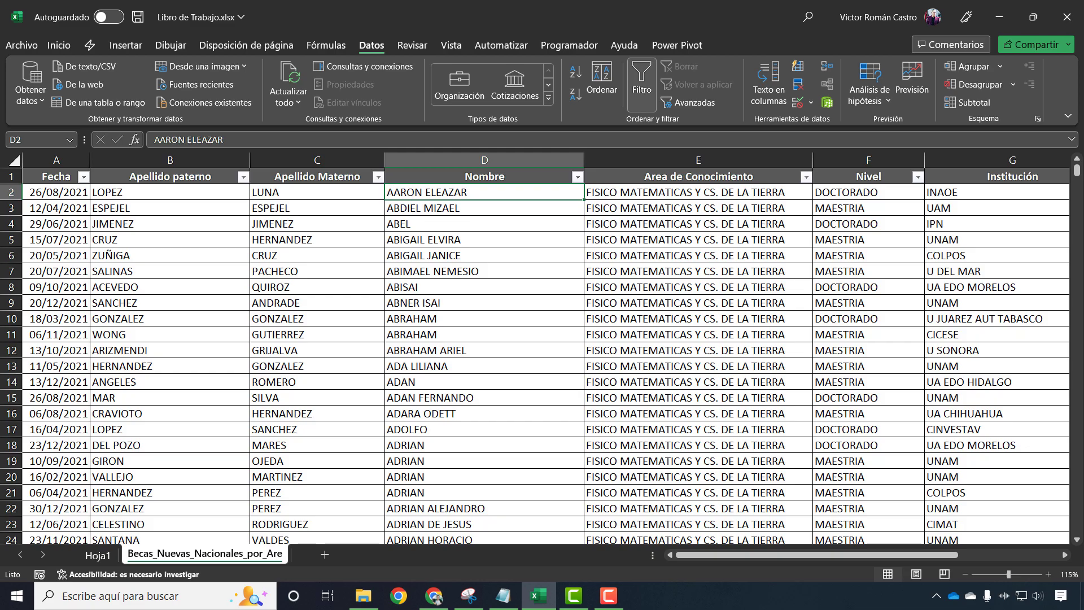
key("ctrl+shift+Down")
key("ctrl+Up")
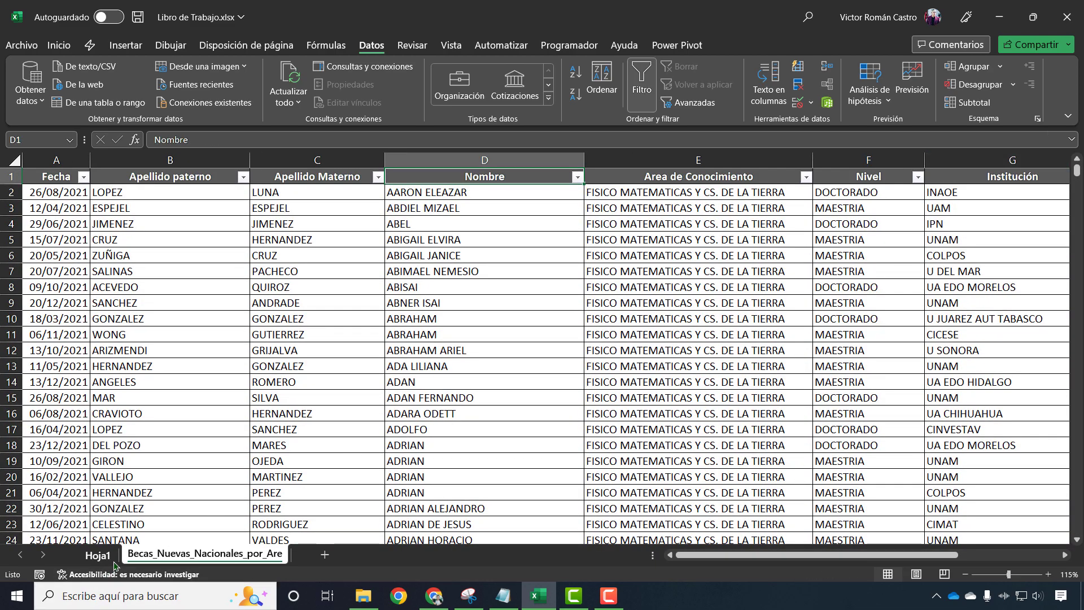
left_click(97, 555)
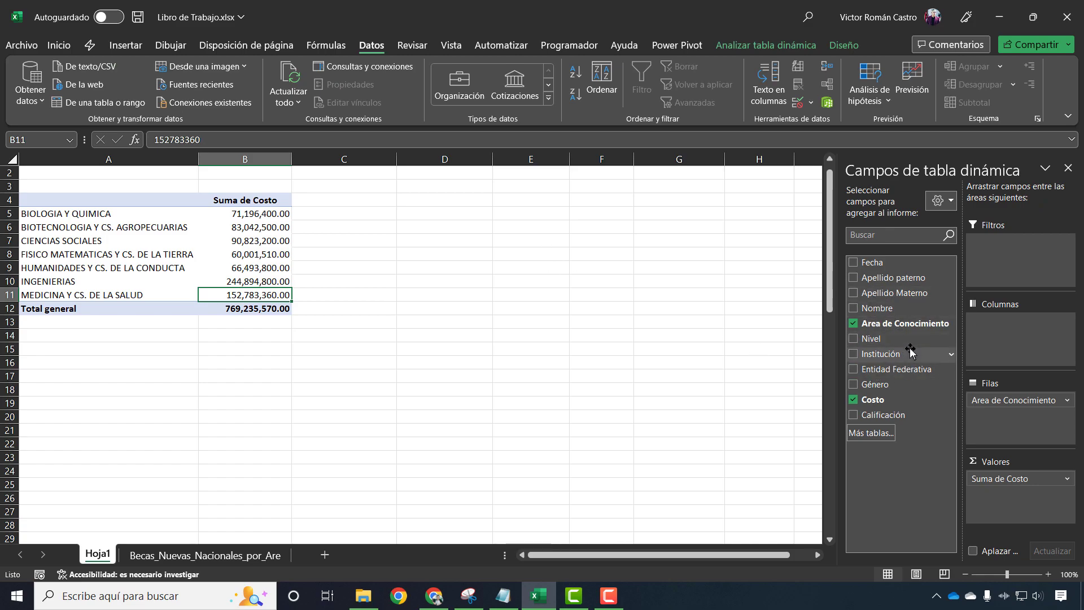
Step: Add Cuenta de Nombre to the pivot values and format C5:C12 with 0 decimal places
left_click_drag(875, 314, 1033, 517)
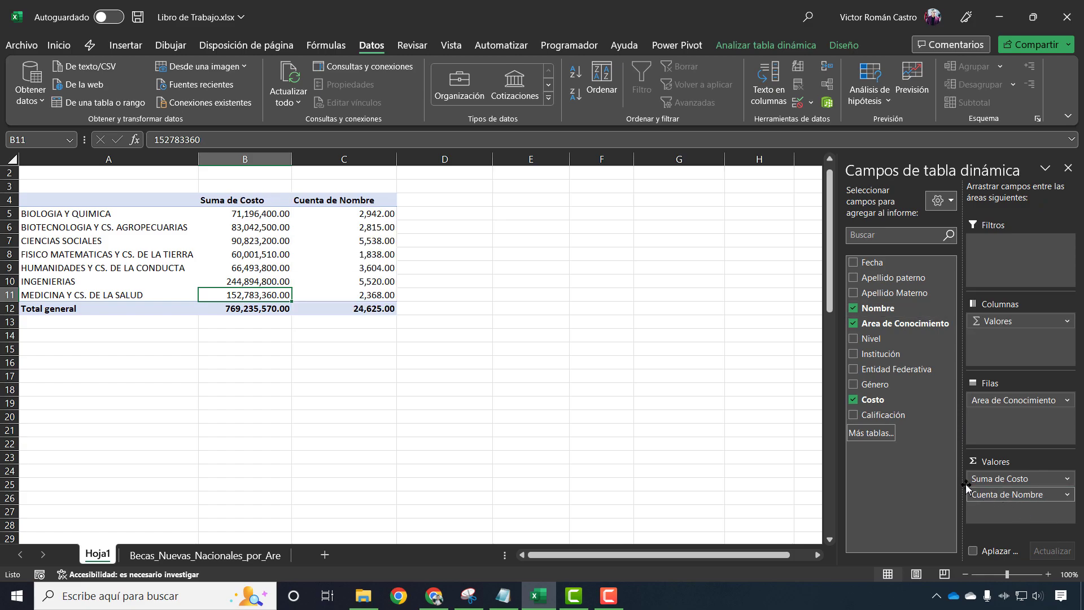
left_click_drag(367, 214, 389, 309)
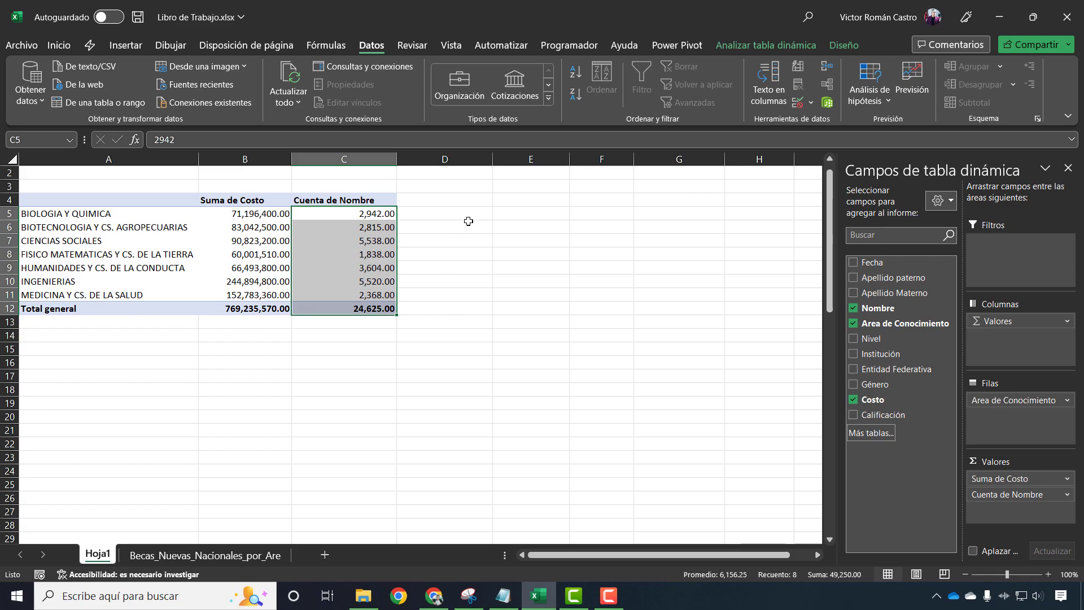
key("ctrl+1")
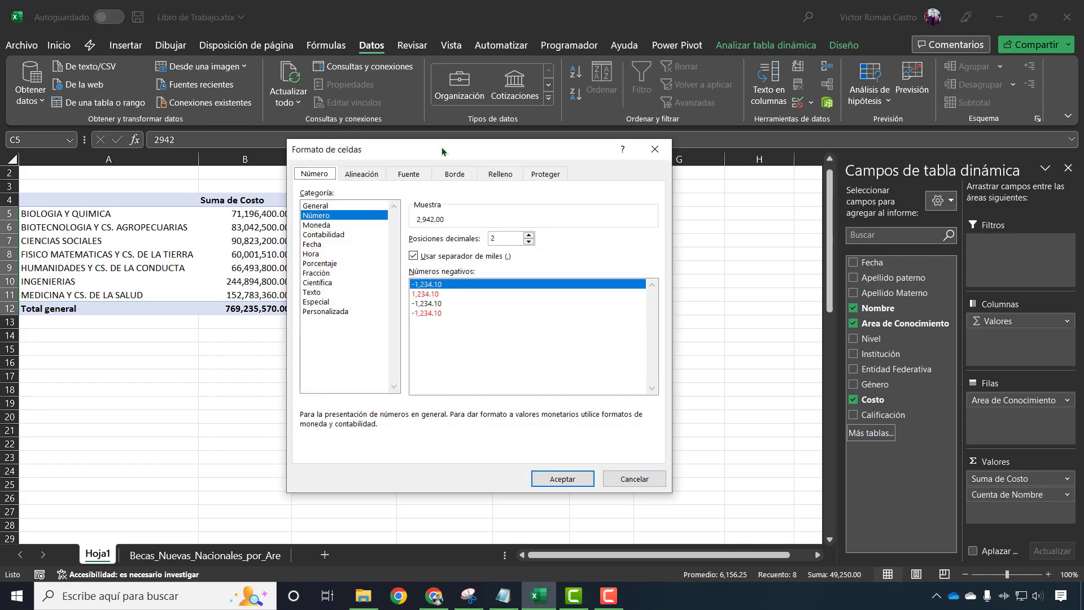
left_click_drag(443, 150, 595, 174)
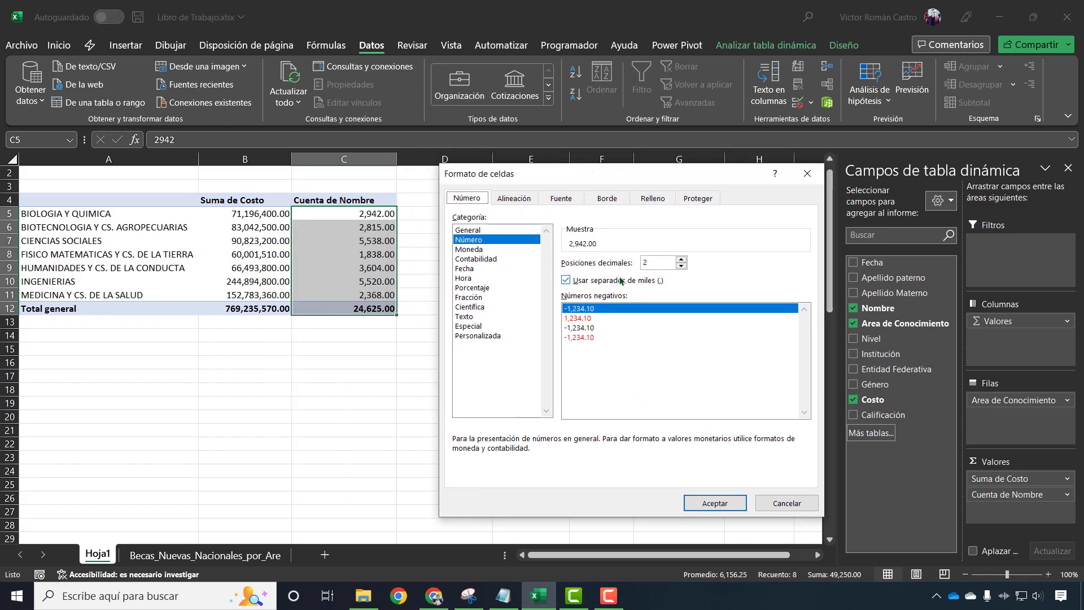
left_click(681, 267)
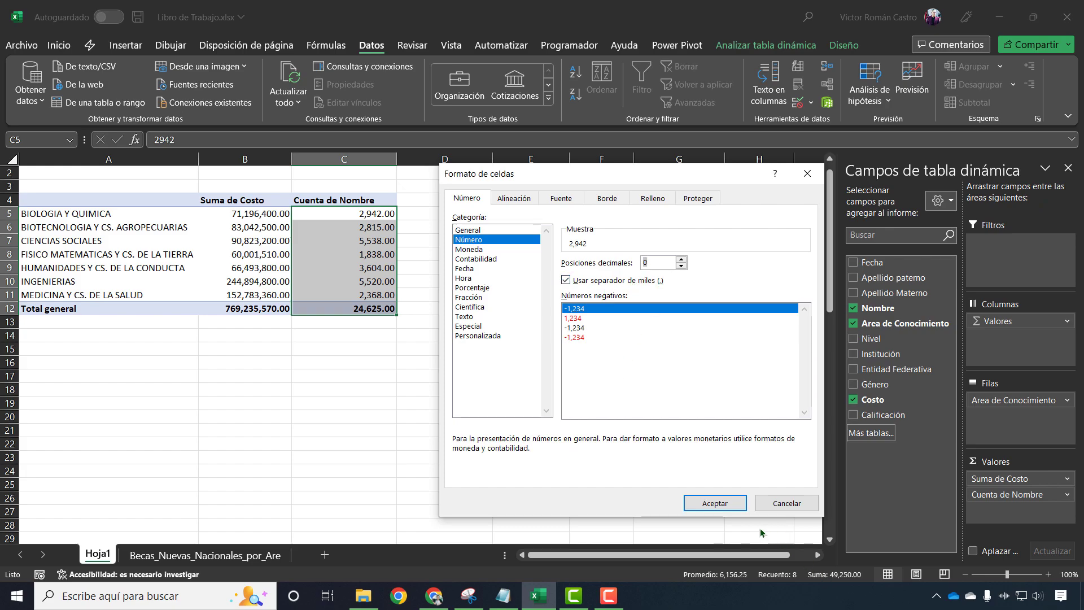
left_click(715, 503)
left_click(322, 367)
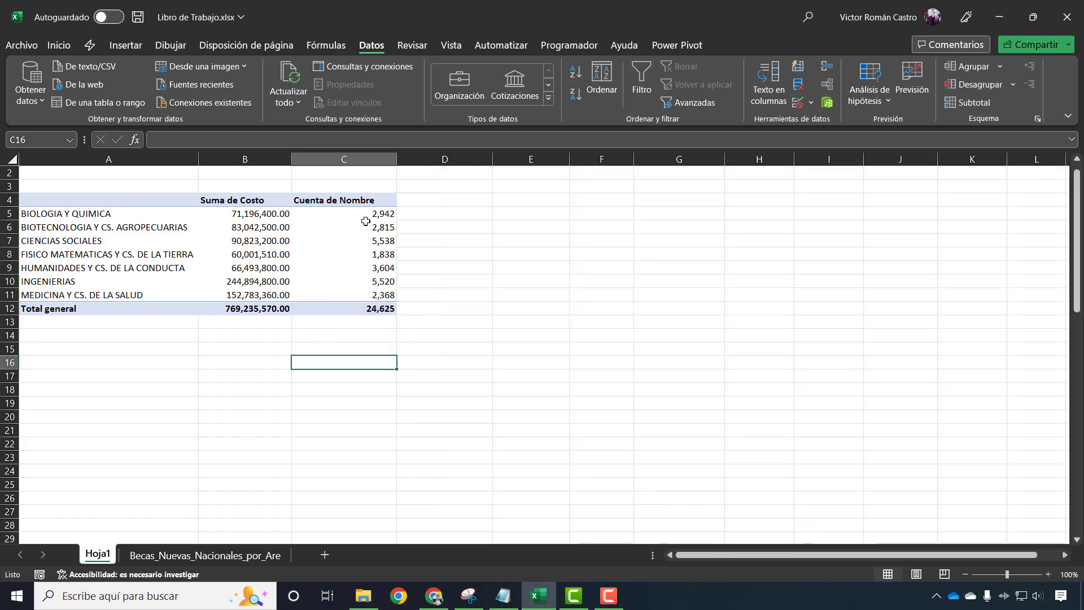
left_click(366, 226)
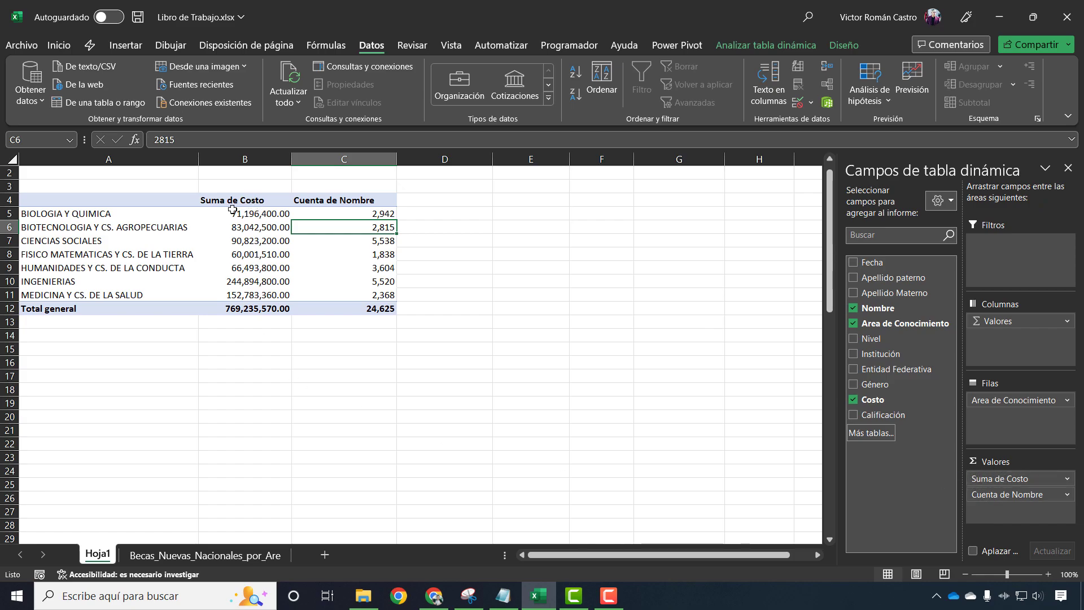
Step: Select the cost sums and name counts, then switch to the Becas_Nuevas_Nacionales data sheet
mouse_move(233, 210)
left_mouse_down()
mouse_move(245, 301)
mouse_move(254, 215)
left_mouse_up()
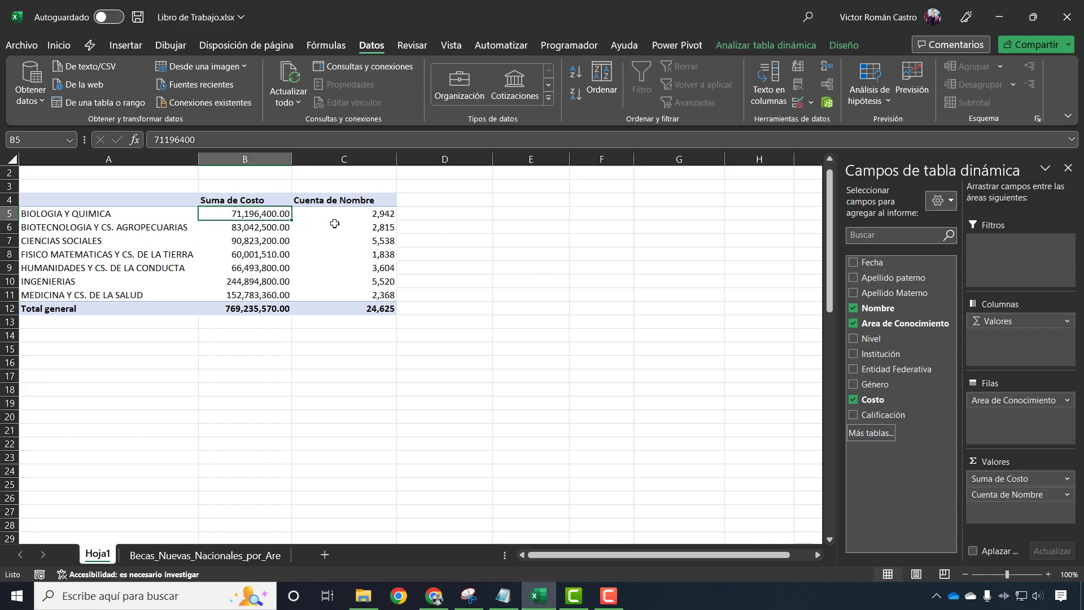
left_click_drag(364, 214, 367, 308)
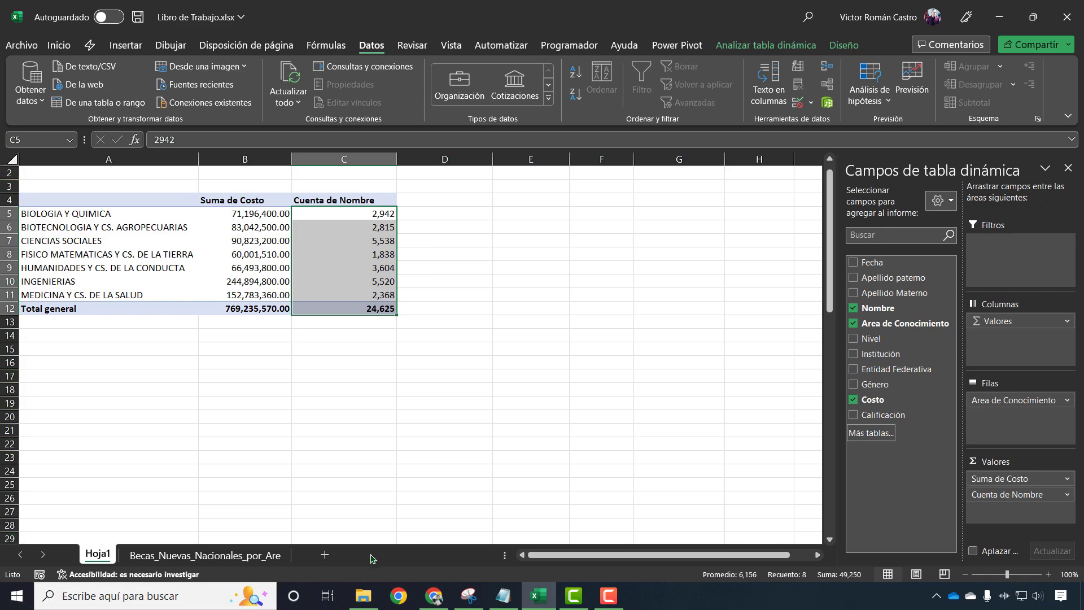
left_click(205, 555)
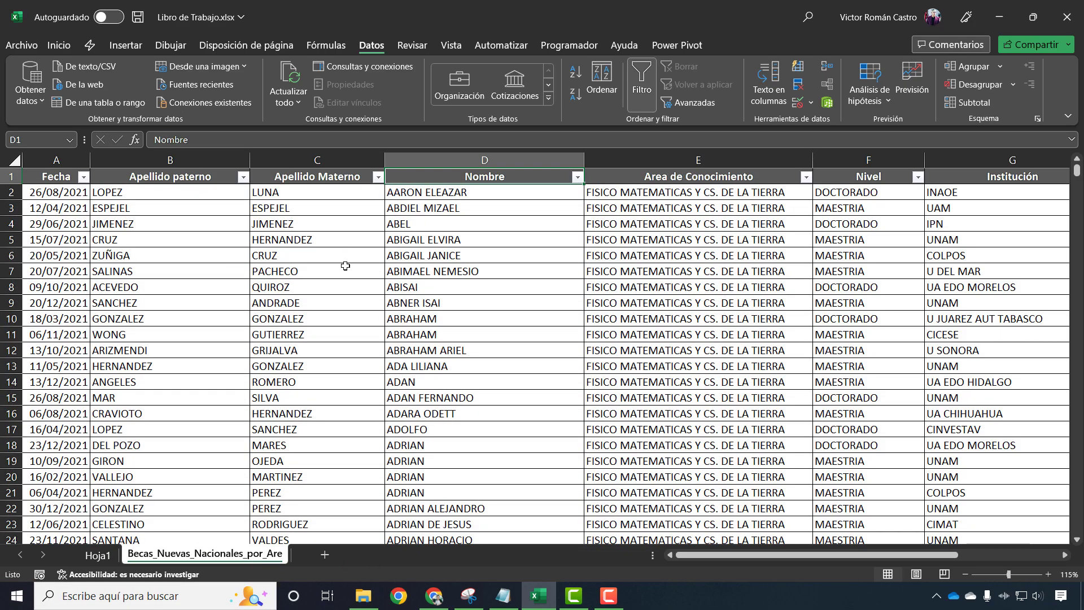
Step: Return to Hoja1 and check the pivot totals: 769,235,570.00 cost and 24,625 count
left_click(97, 555)
left_click(356, 377)
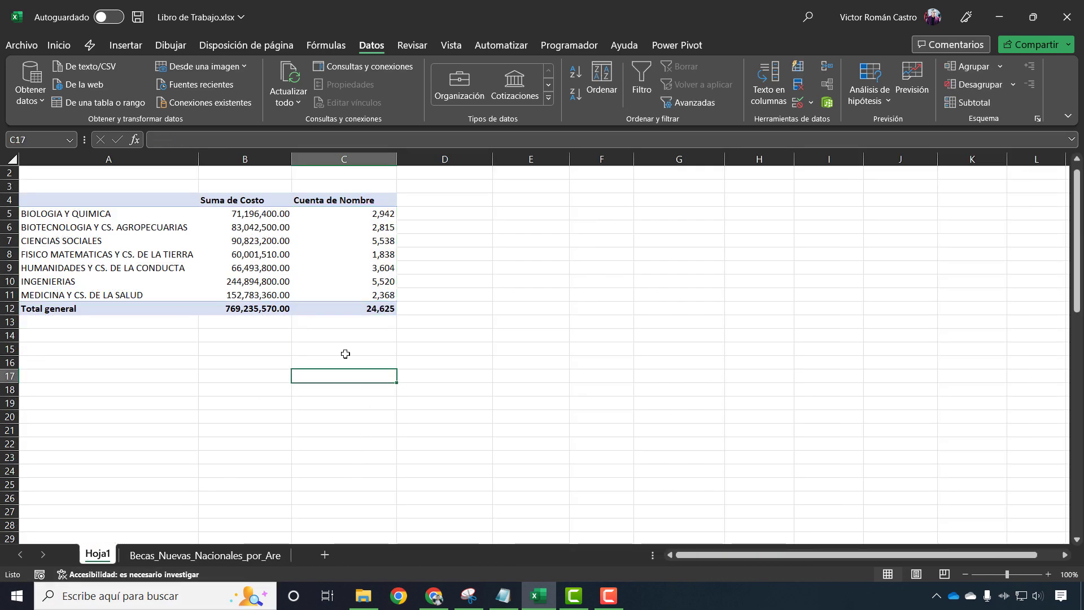
left_click(208, 312)
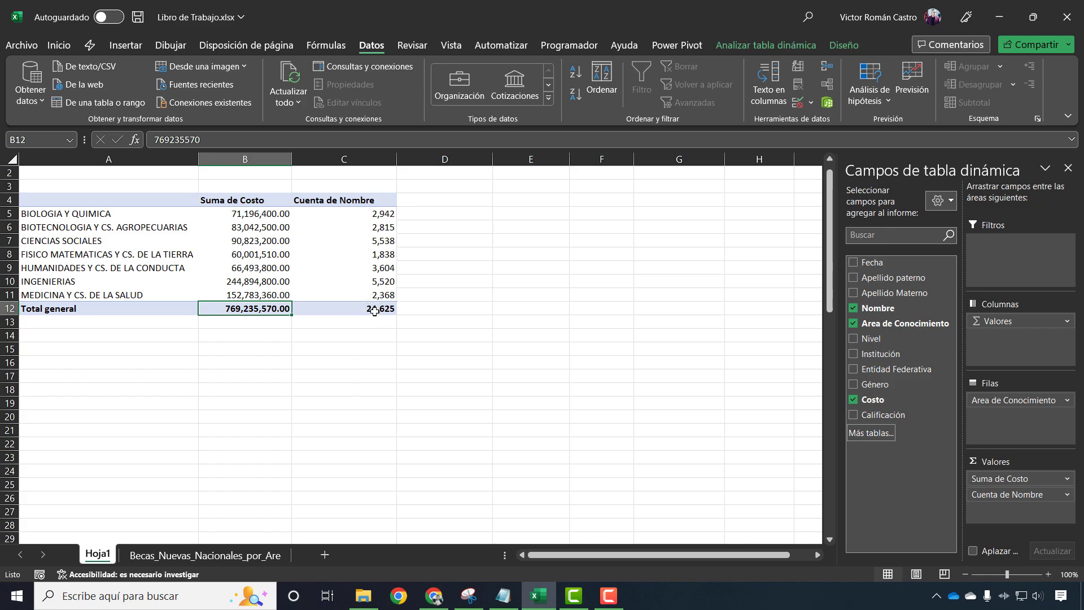
left_click_drag(377, 310, 383, 205)
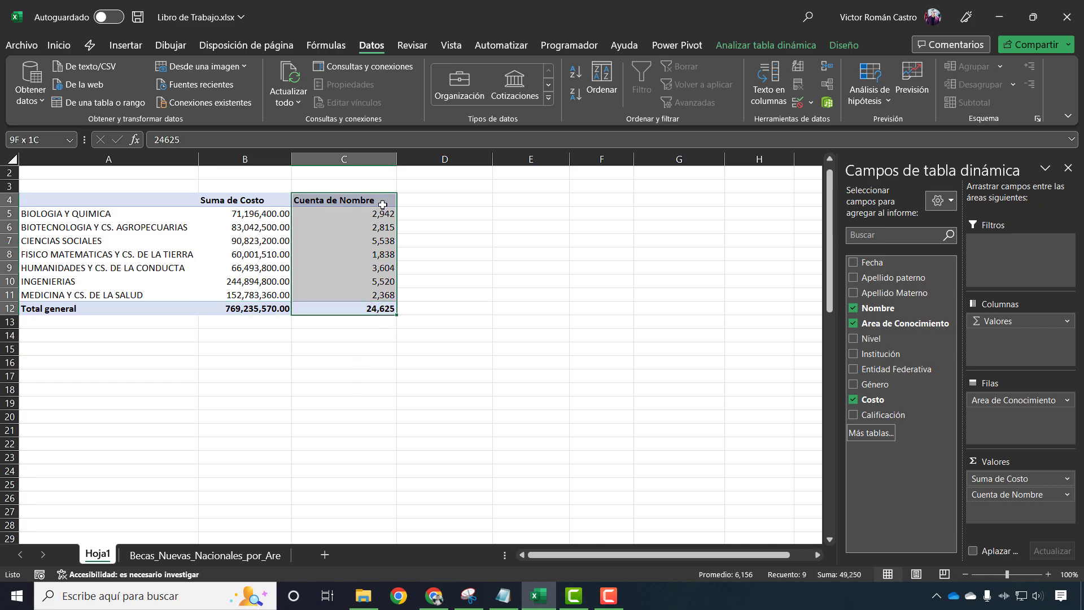
left_click(479, 283)
left_click(359, 310)
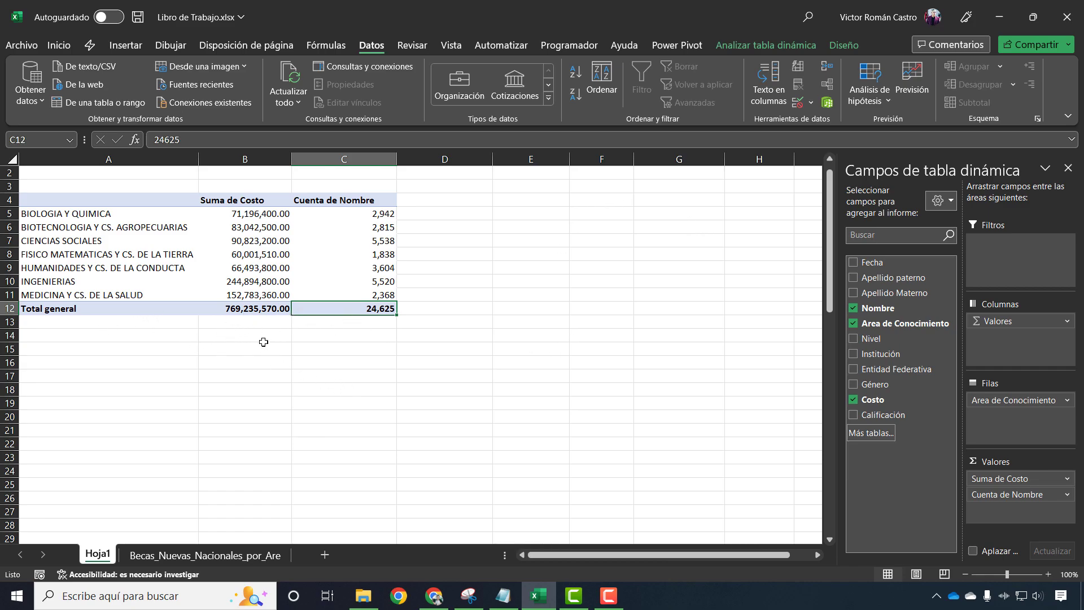
left_click(244, 307)
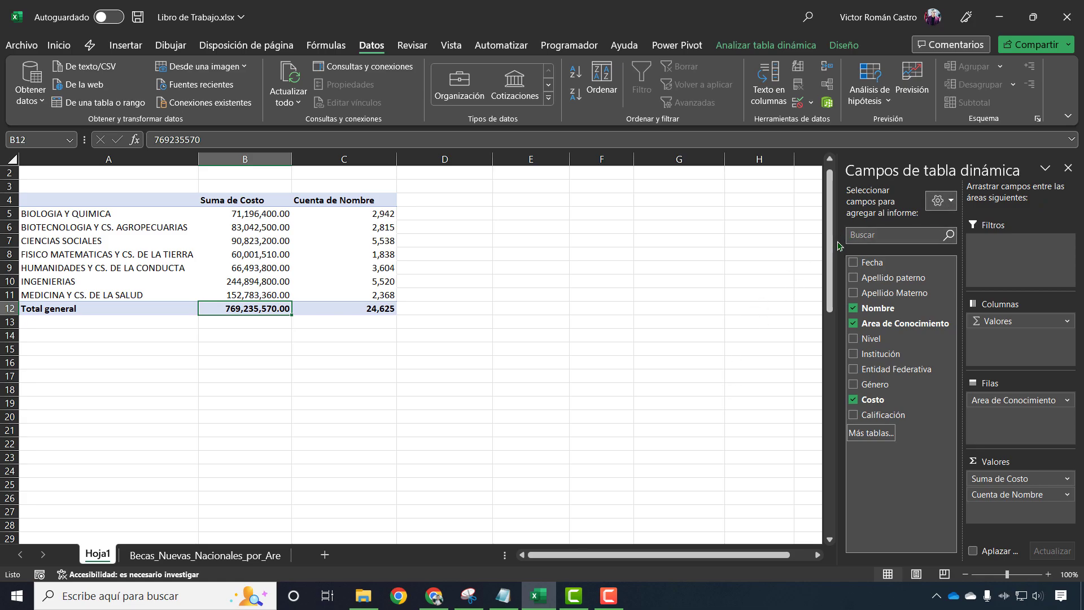
left_click_drag(838, 246, 828, 245)
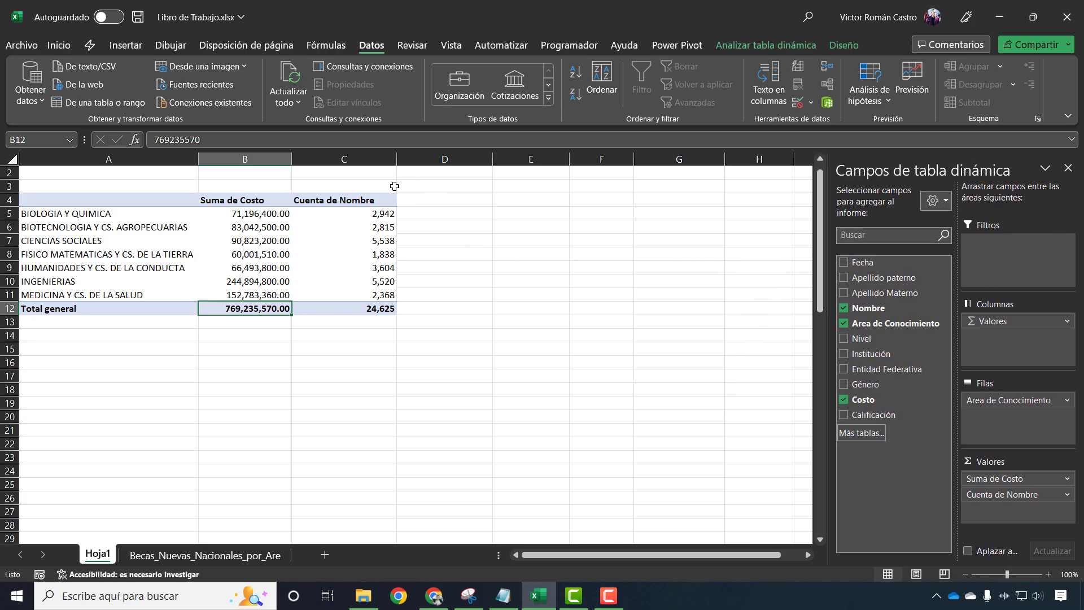
left_click_drag(338, 213, 363, 221)
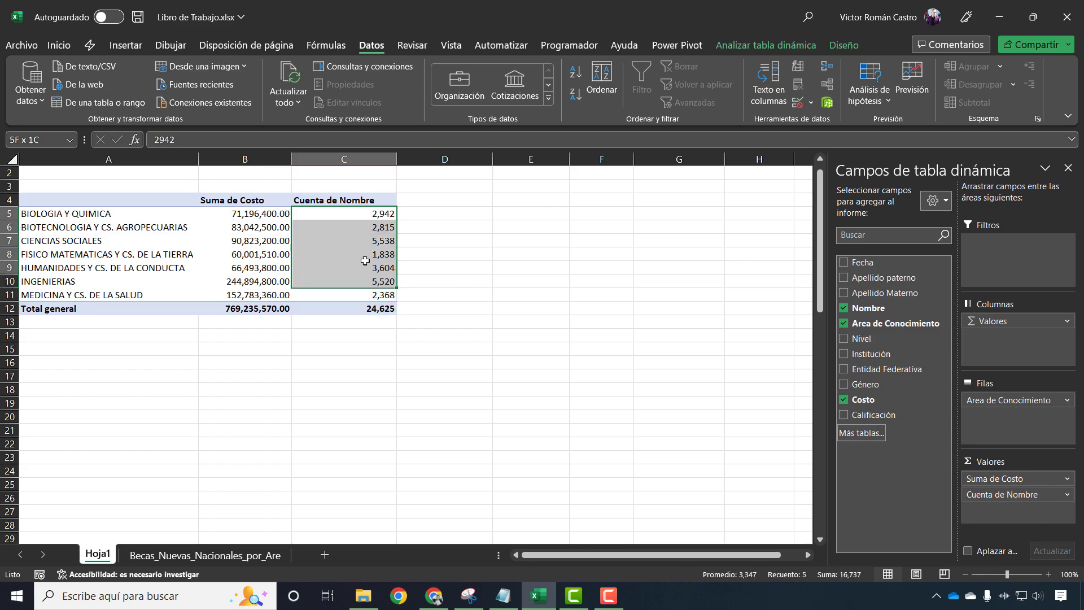
left_click_drag(363, 221, 360, 309)
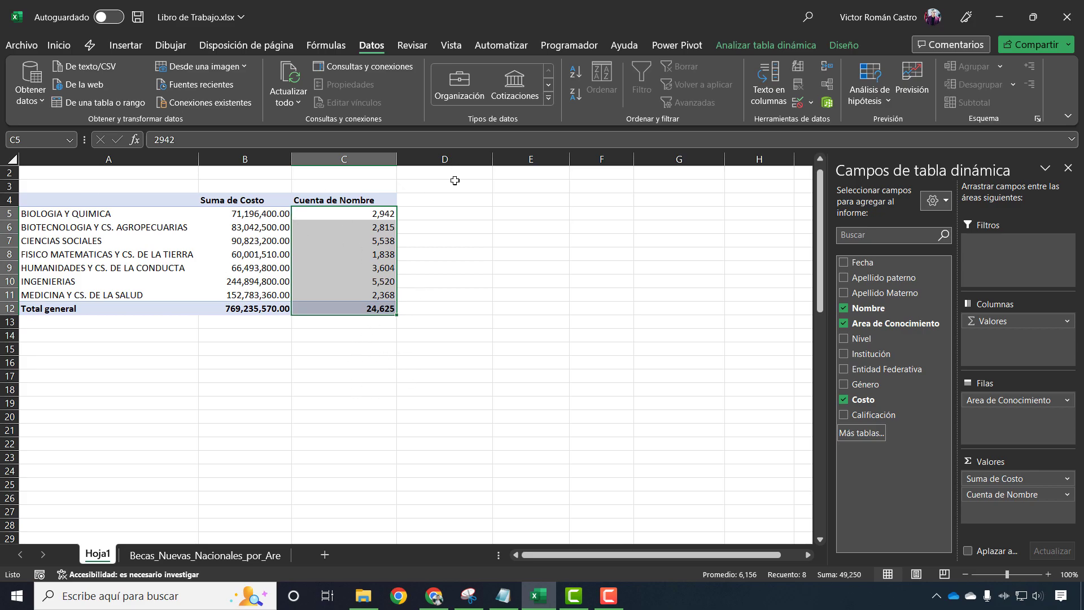
left_click(247, 556)
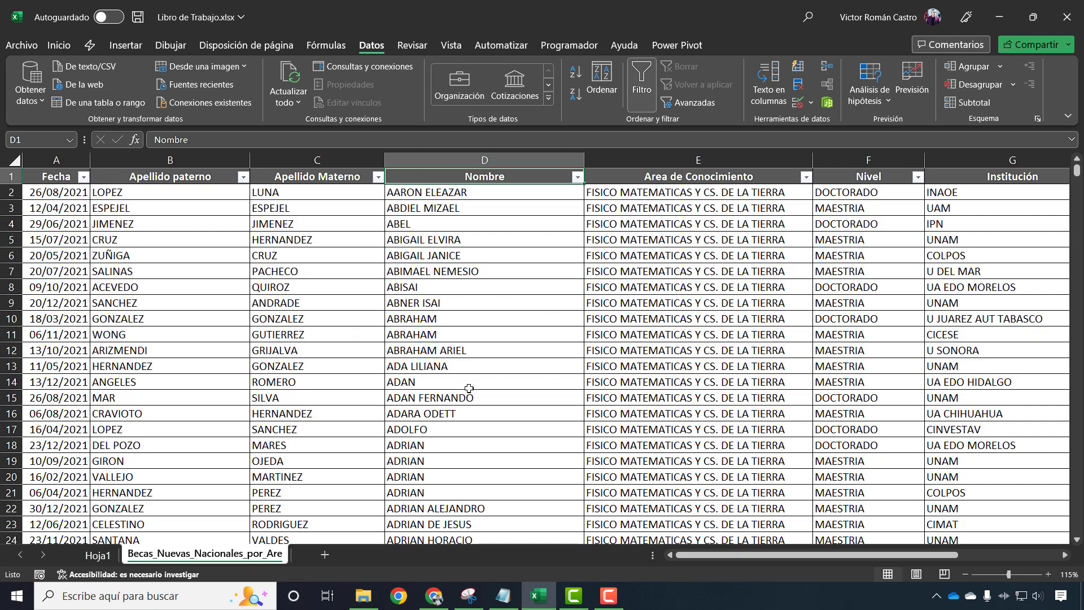
left_click(97, 556)
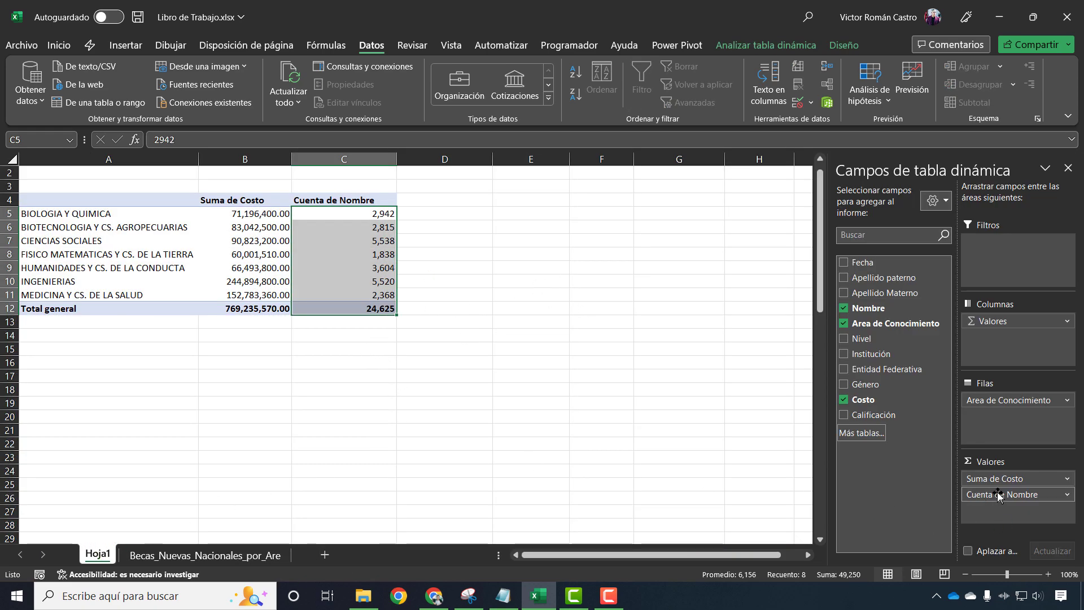
Step: Remove Cuenta de Nombre from Valores and add Costo again as Suma de Costo2
left_click_drag(1007, 496, 935, 491)
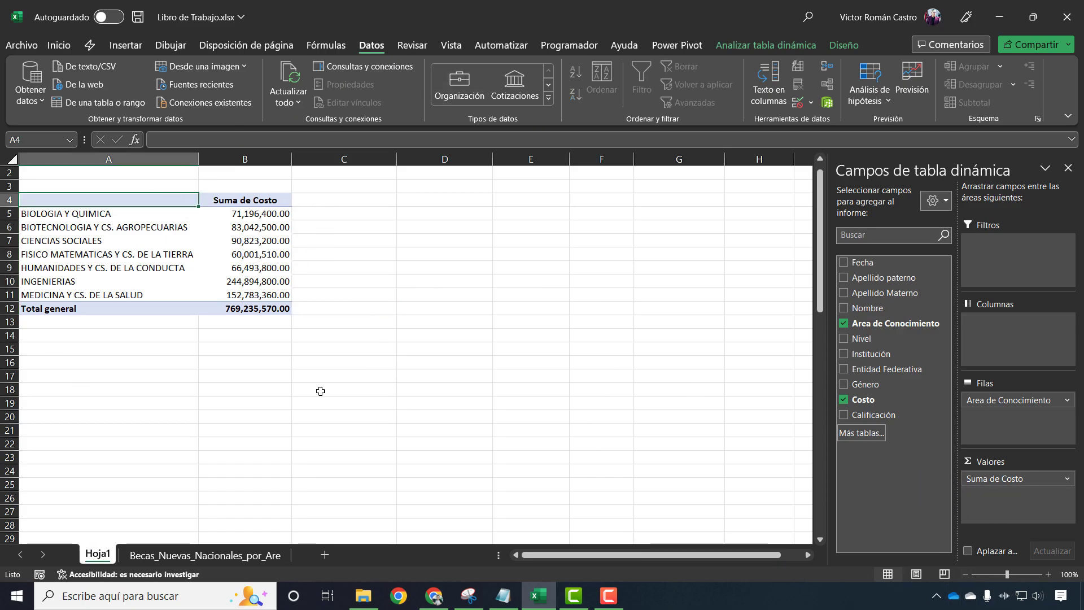
mouse_move(897, 400)
left_mouse_down()
mouse_move(1016, 533)
mouse_move(1013, 500)
left_mouse_up()
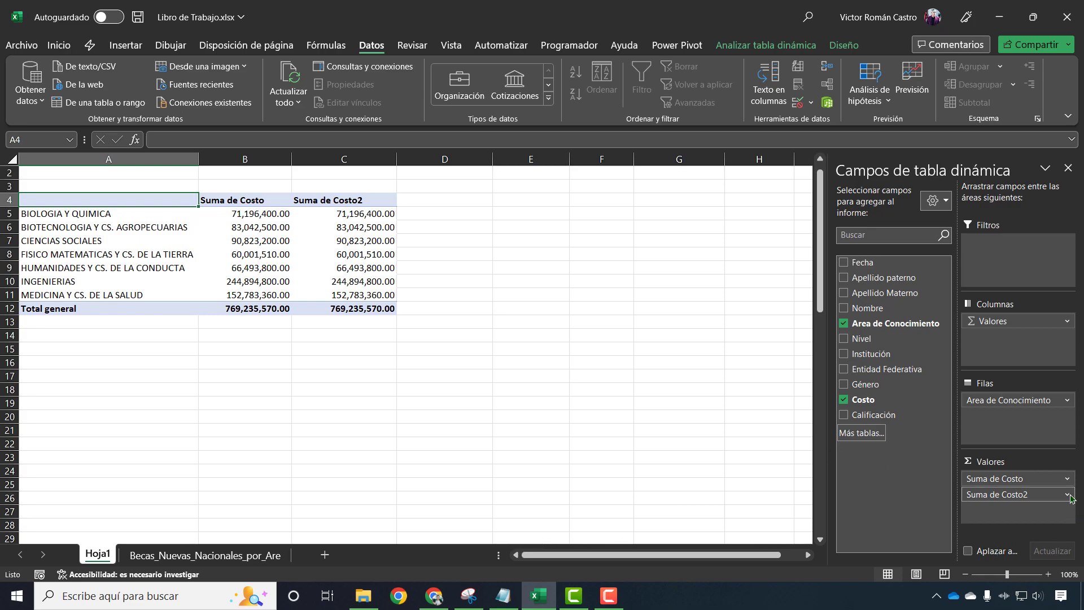
Step: Open Configuración de campo de valor for the Suma de Costo2 field in Valores
left_click(1028, 495)
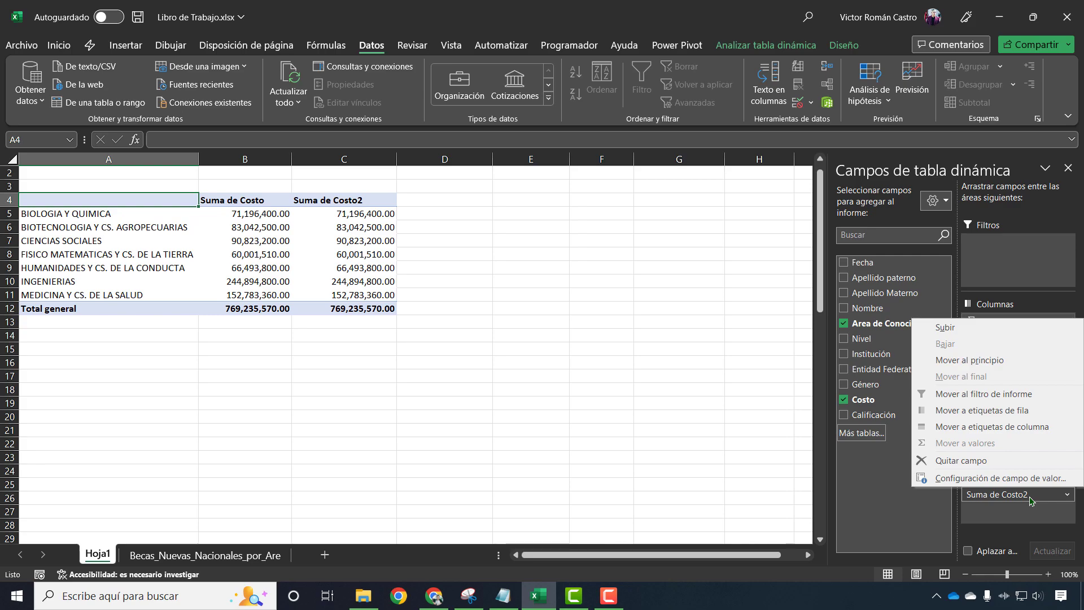
left_click(972, 479)
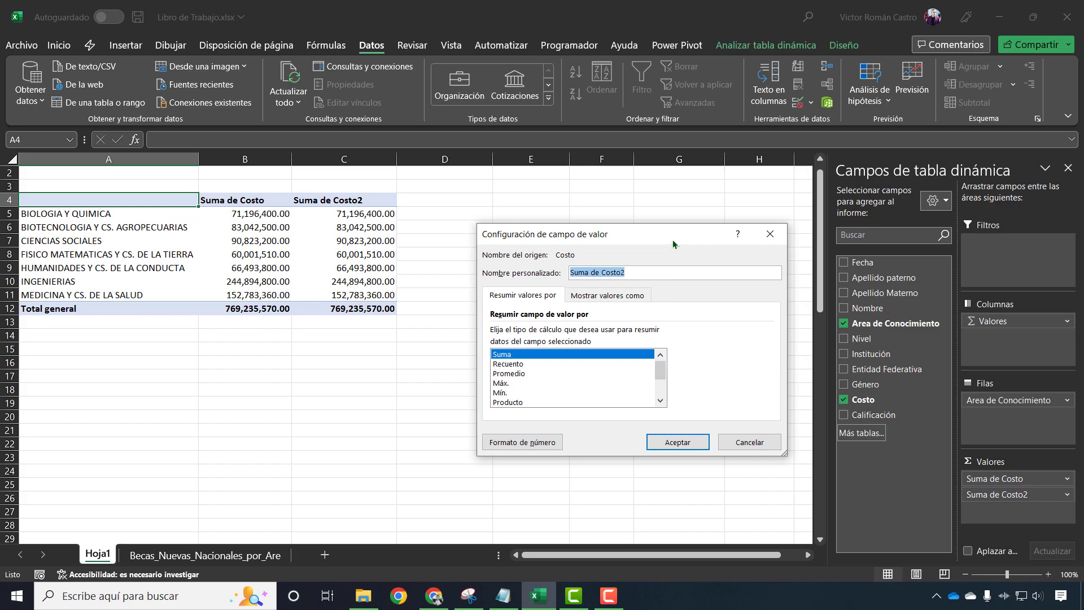
Step: Replace the second Costo field's custom name with 'Cantidad Alumnos'
left_click_drag(673, 244, 535, 202)
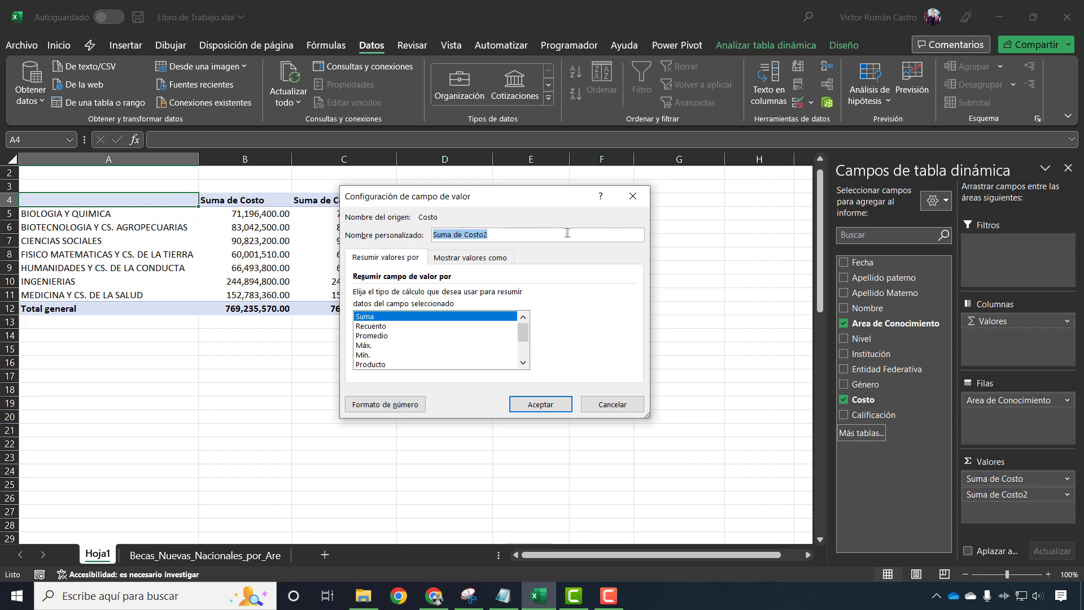
left_click_drag(552, 235, 124, 195)
type("Ca")
type("ntidad Al")
type("umn")
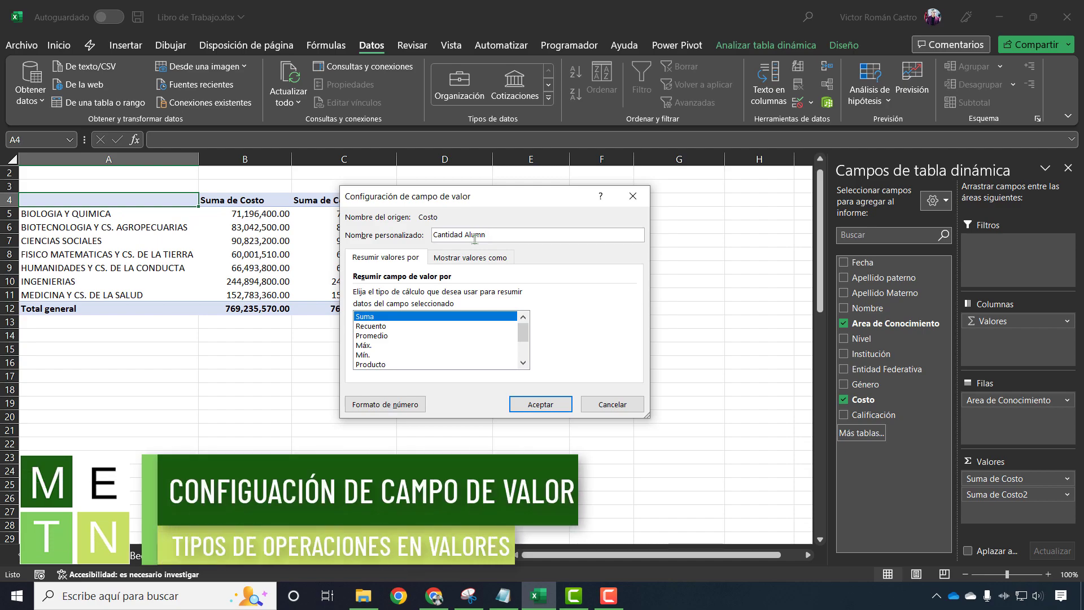
type("os")
left_click_drag(474, 198, 478, 190)
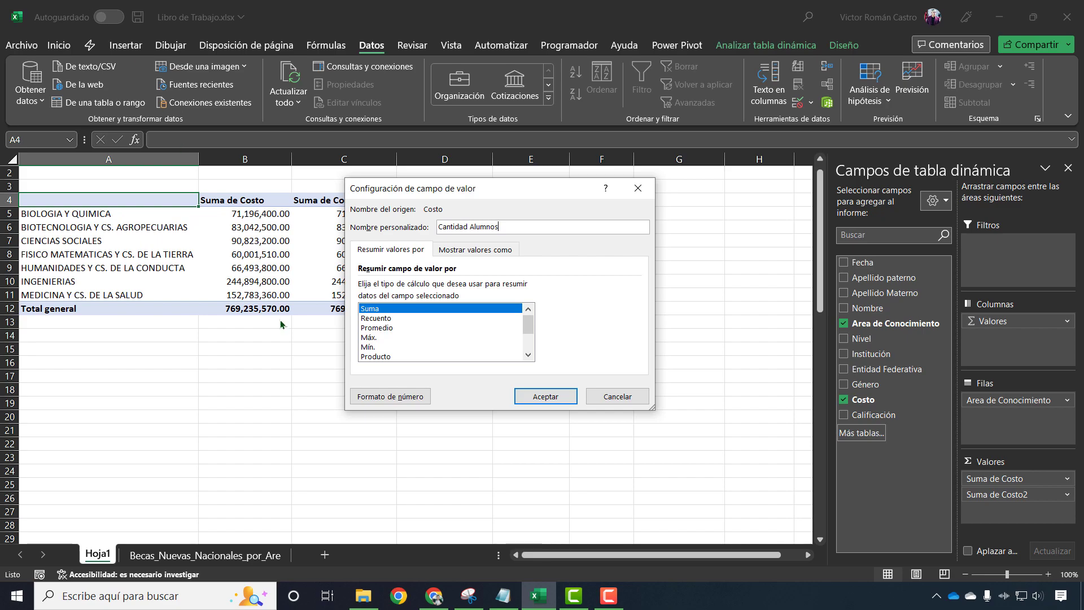
Step: Try the Promedio, Máx., Mín., Producto and Contar números summaries, then settle on Recuento
left_click(410, 318)
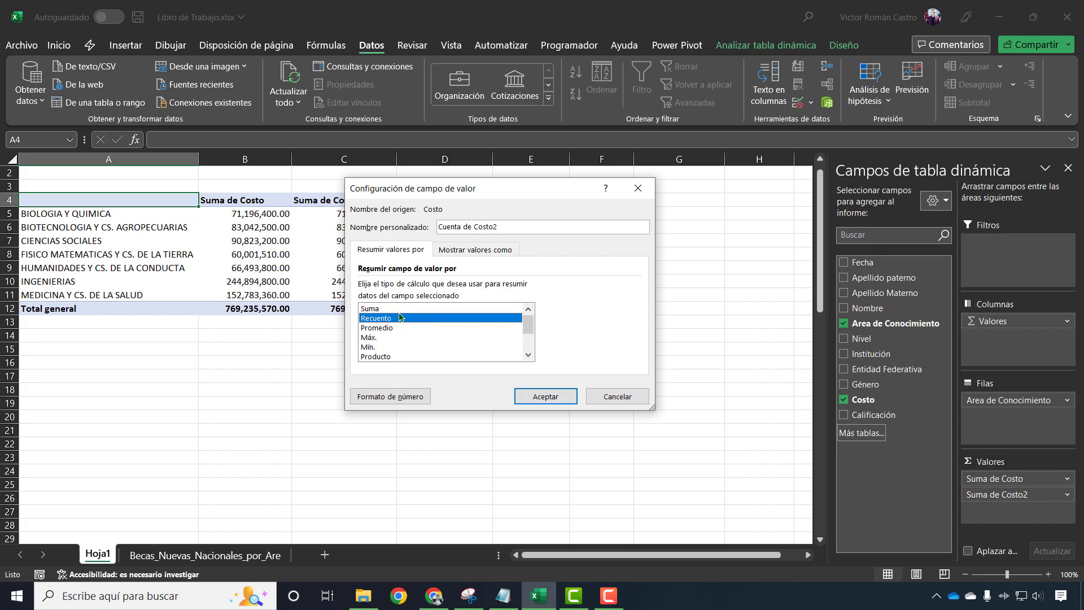
left_click(427, 328)
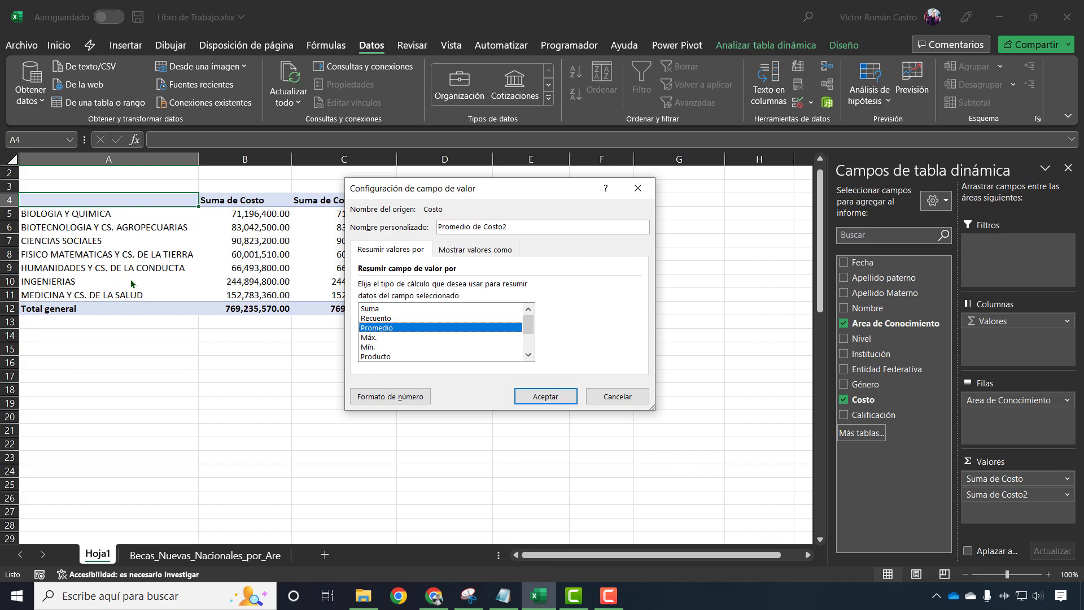
left_click(399, 337)
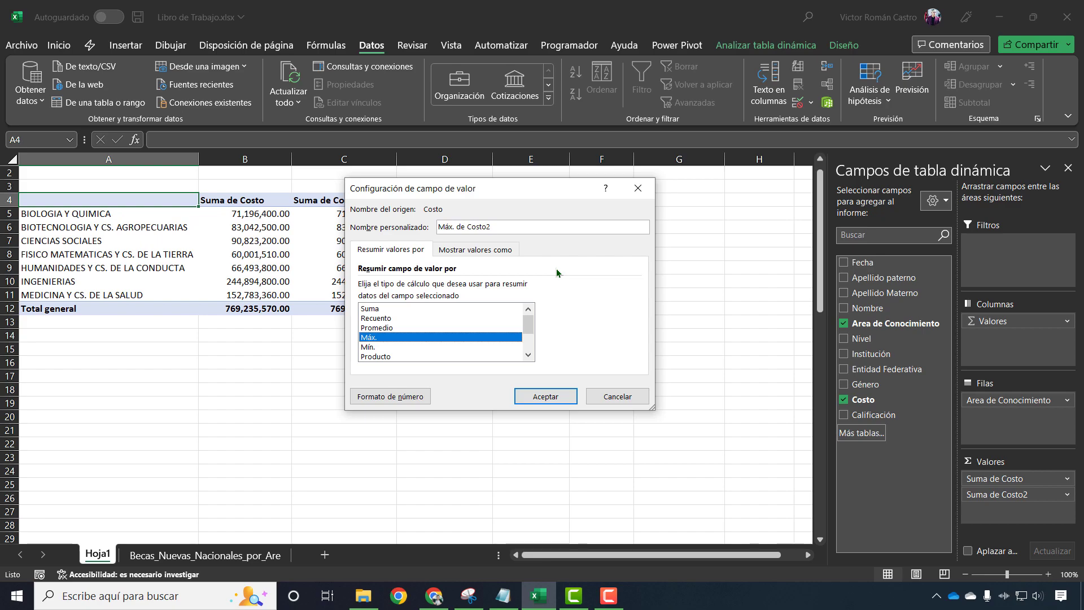
left_click(403, 347)
left_click(449, 357)
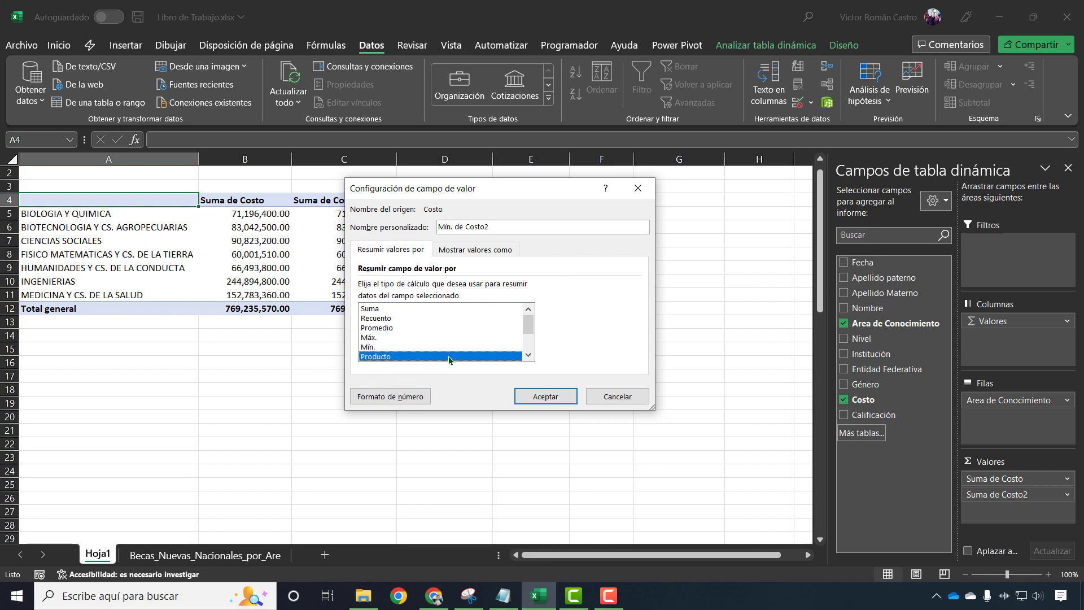
left_click(528, 355)
left_click(528, 354)
left_click(528, 354)
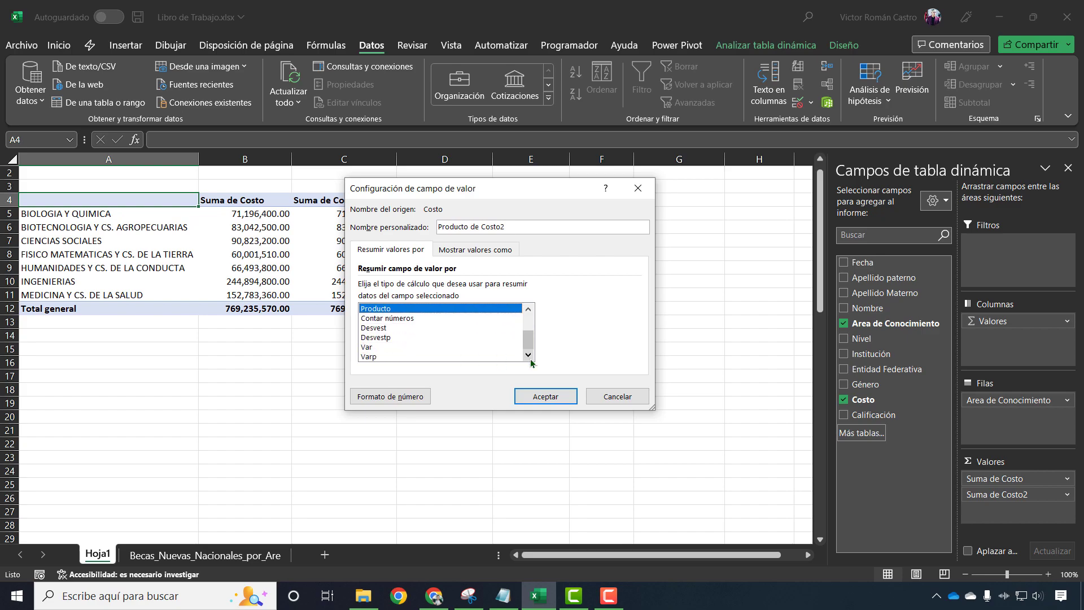
left_click(443, 319)
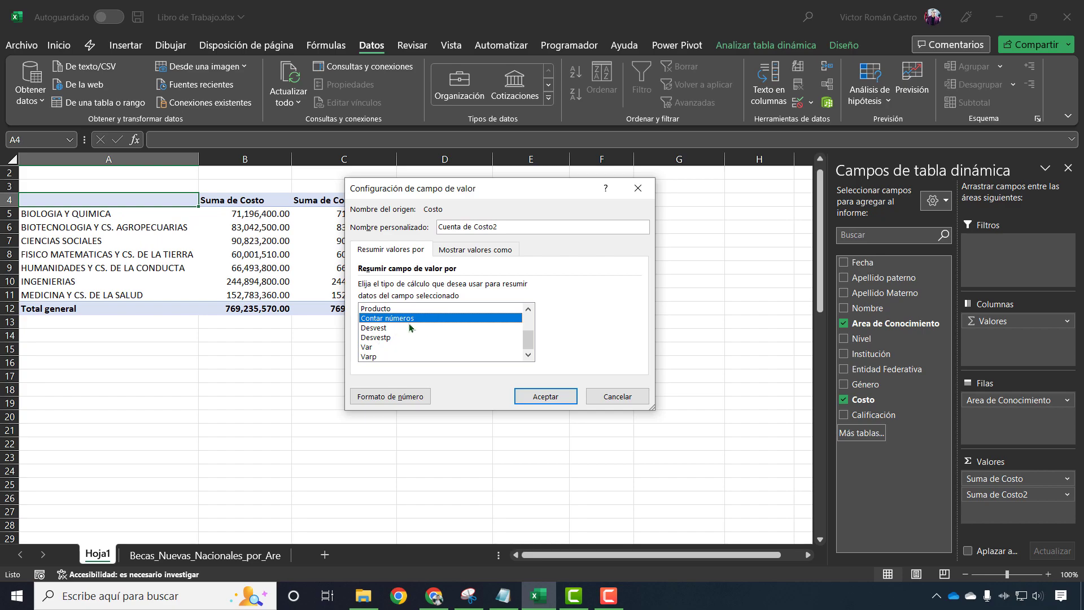
scroll(456, 359, "up", 2)
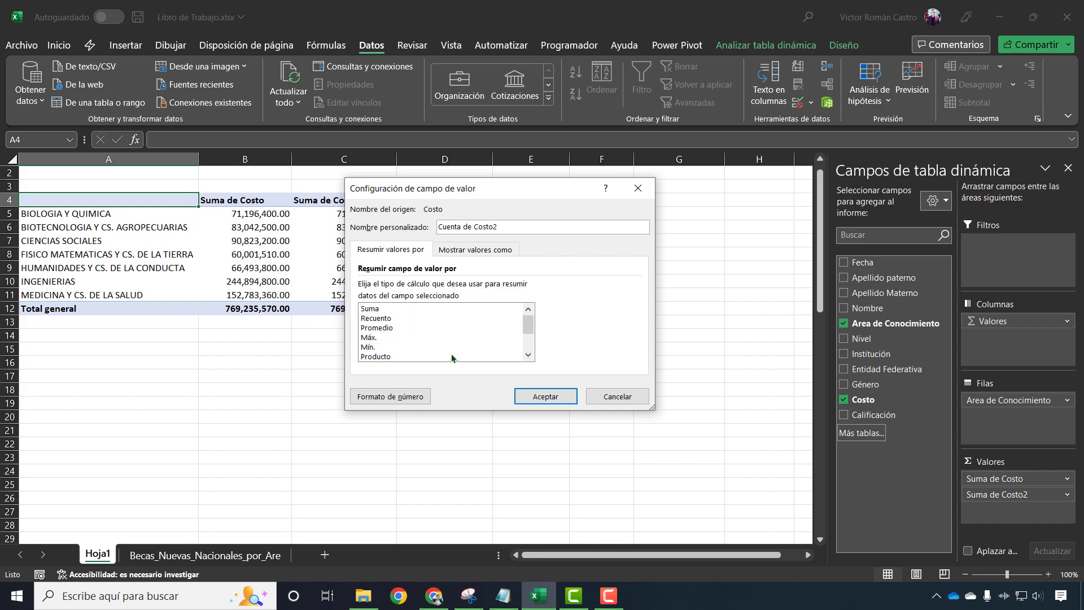
left_click(414, 318)
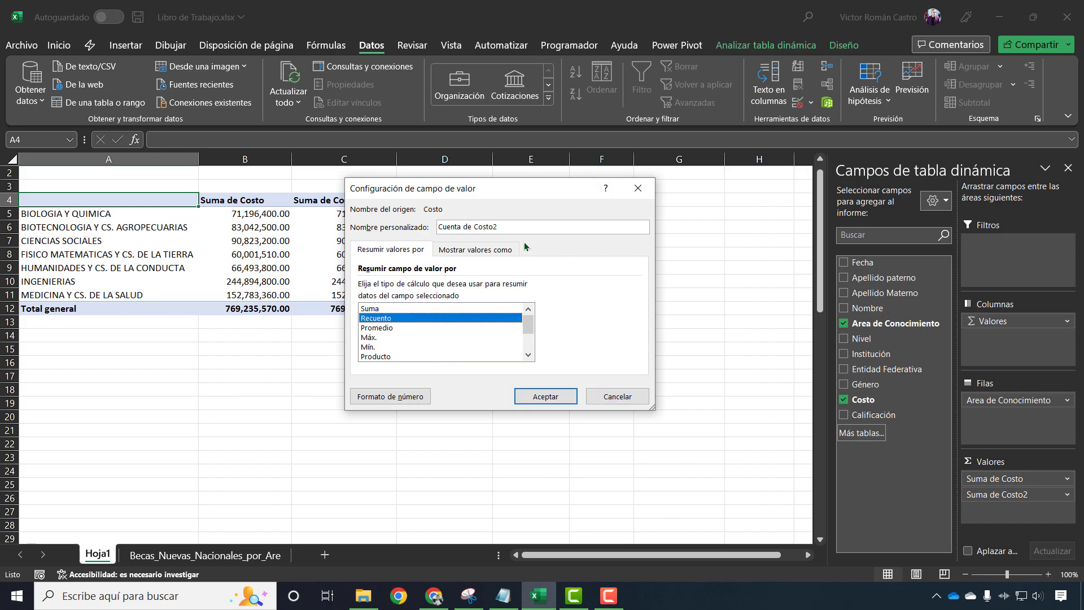
Step: Name the count field 'Cantidad Alumnos' and apply the field settings
left_click_drag(520, 227, 386, 207)
left_click_drag(492, 188, 548, 213)
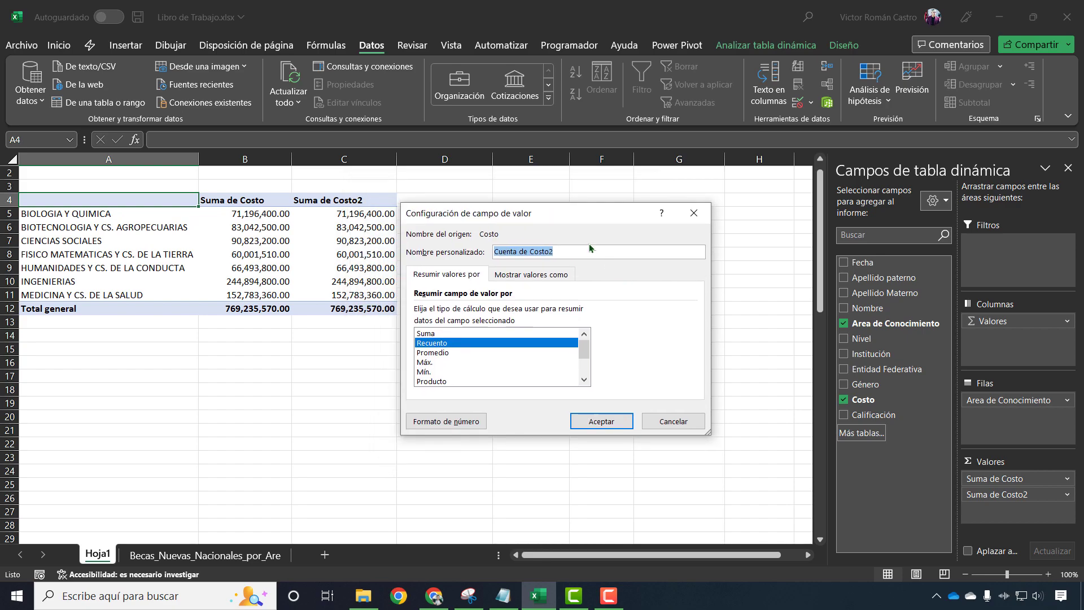
type("C")
type("d Alumnos")
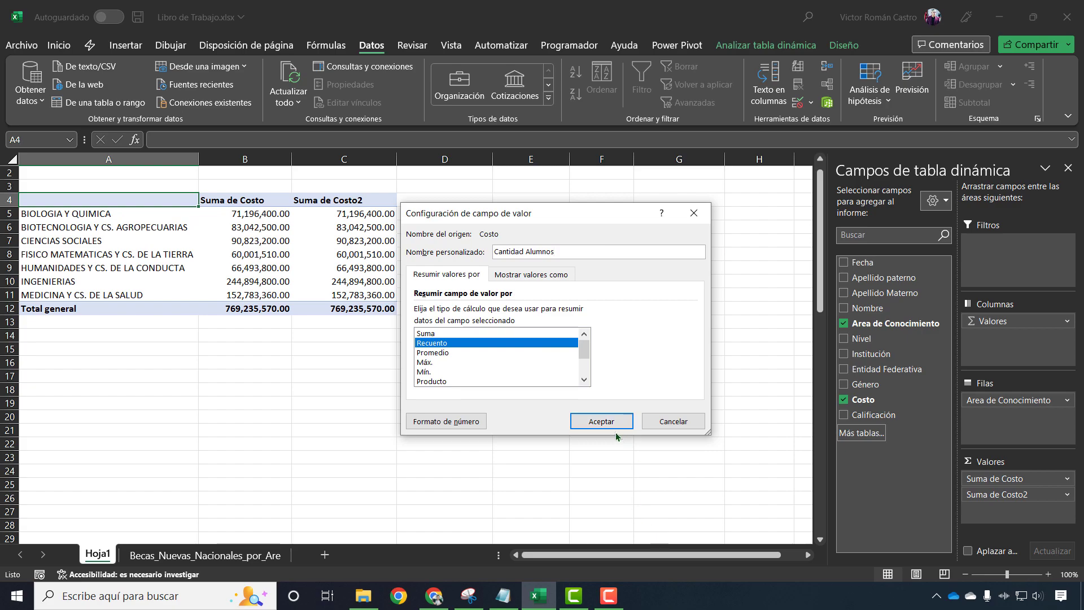
left_click(601, 421)
Step: Format the counts in C5:C12 as whole numbers with 0 decimal places
left_click_drag(346, 218, 360, 310)
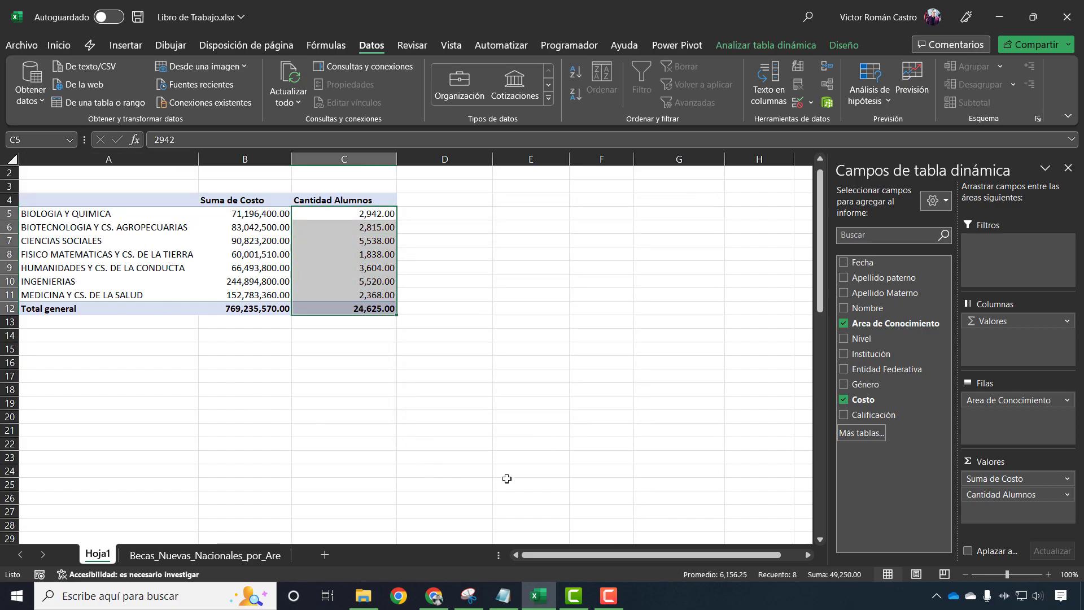
key("ctrl+1")
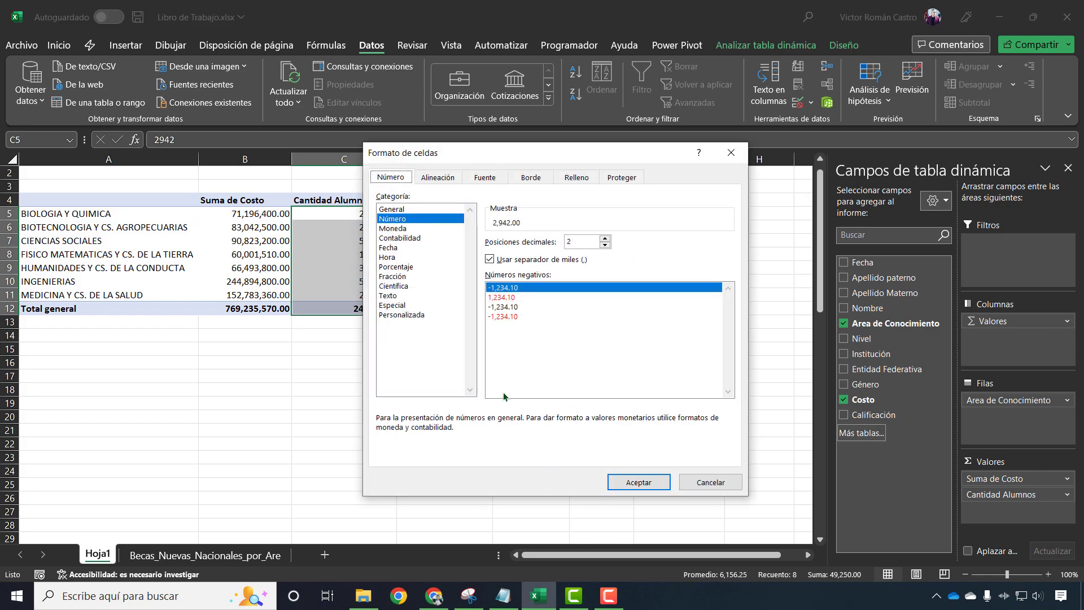
left_click(605, 246)
left_click(605, 246)
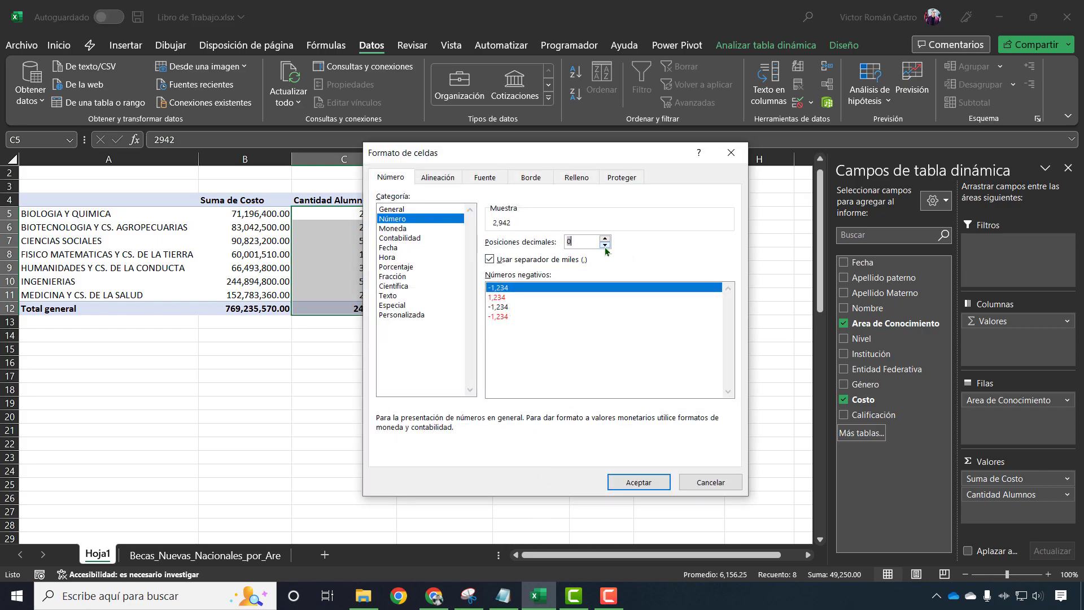
left_click(638, 482)
left_click(561, 259)
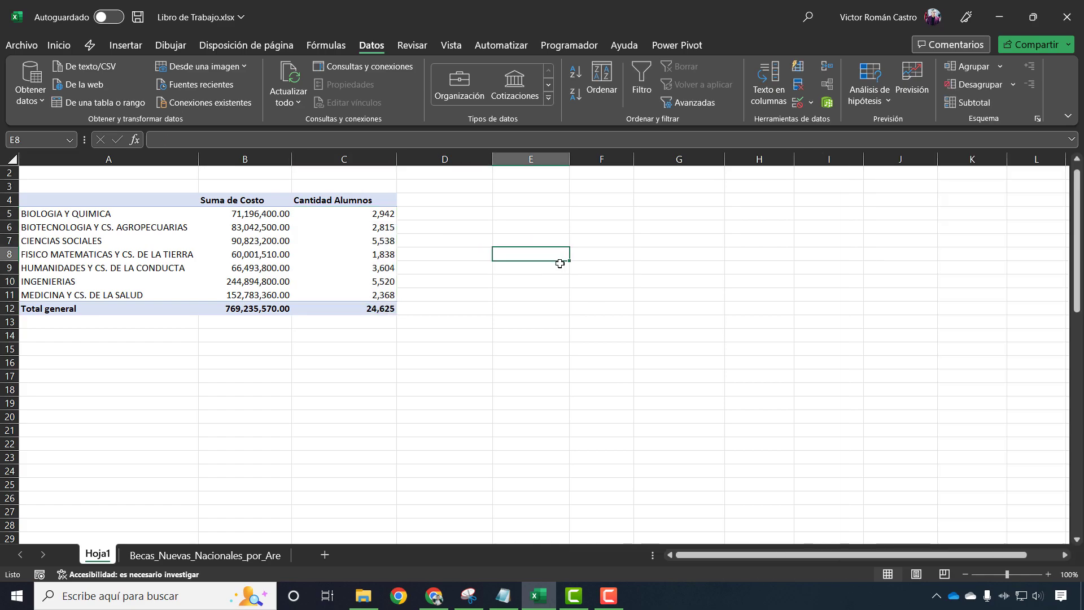
Step: Select pivot cell C11 to bring back the PivotTable Fields pane
left_click(346, 295)
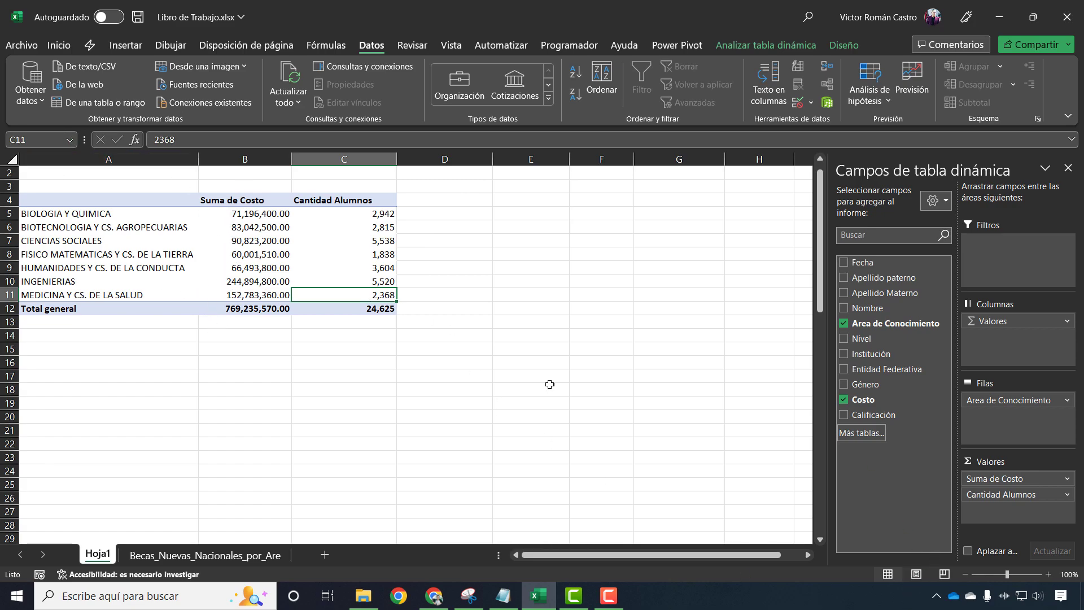
Step: Look through the Suma de Costo value settings and close them without renaming
left_click(1064, 482)
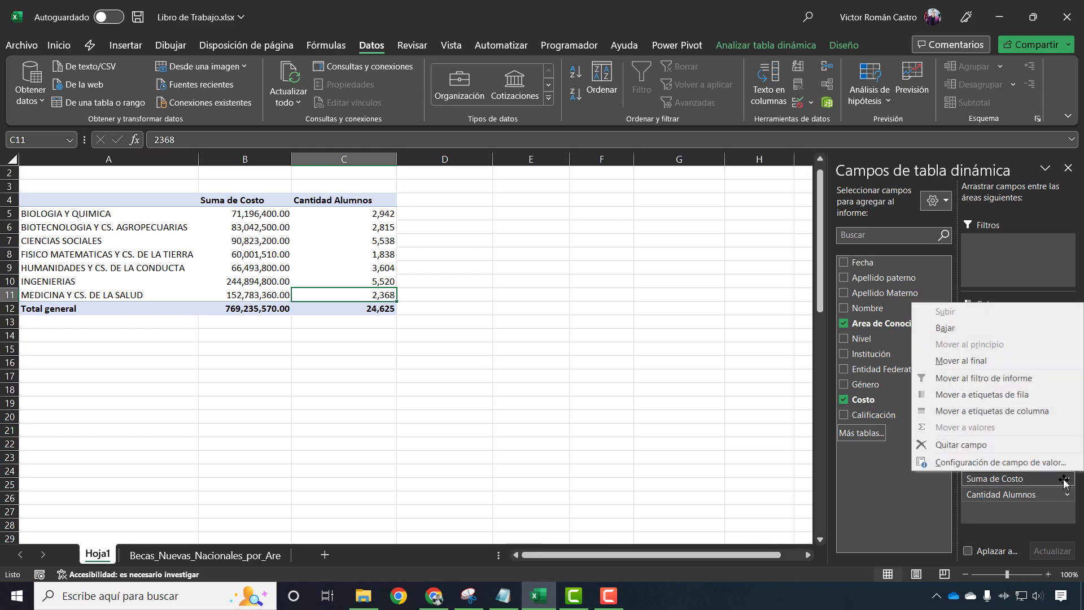
left_click(969, 463)
left_click(525, 274)
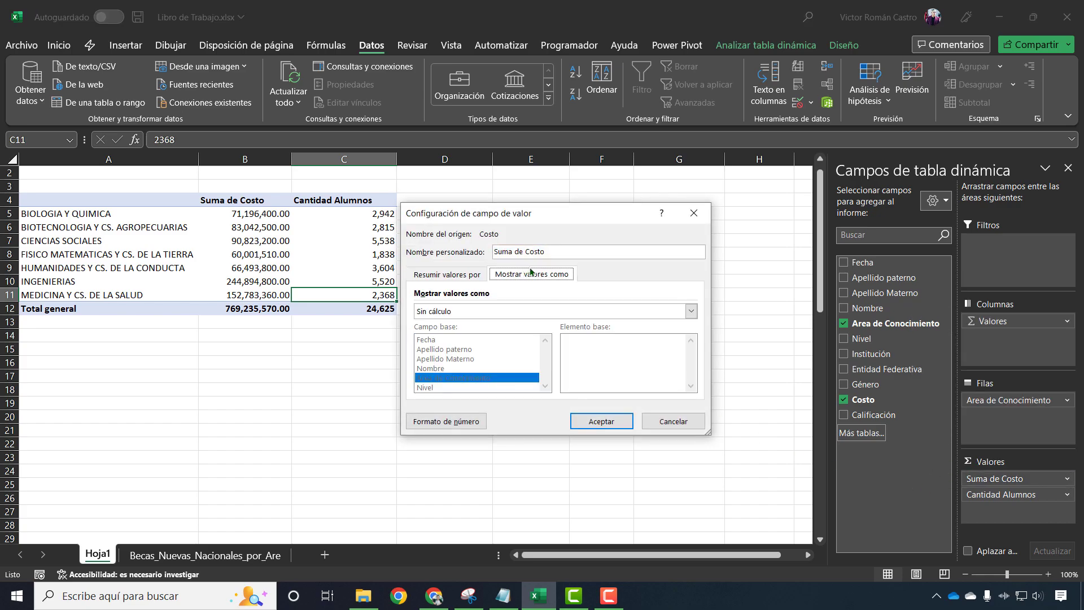
left_click(447, 276)
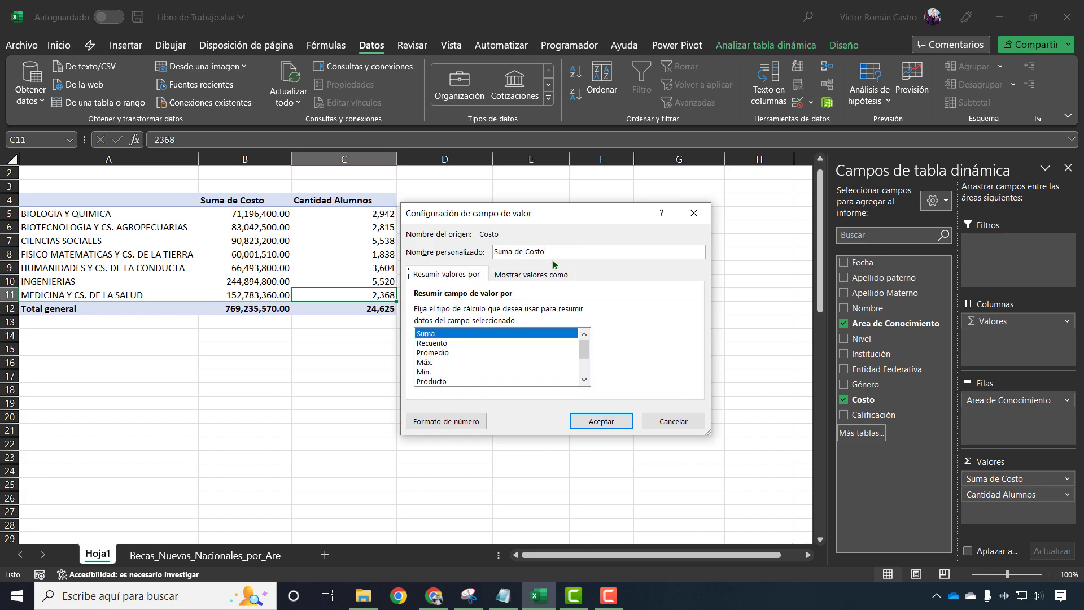
key("shift+Tab")
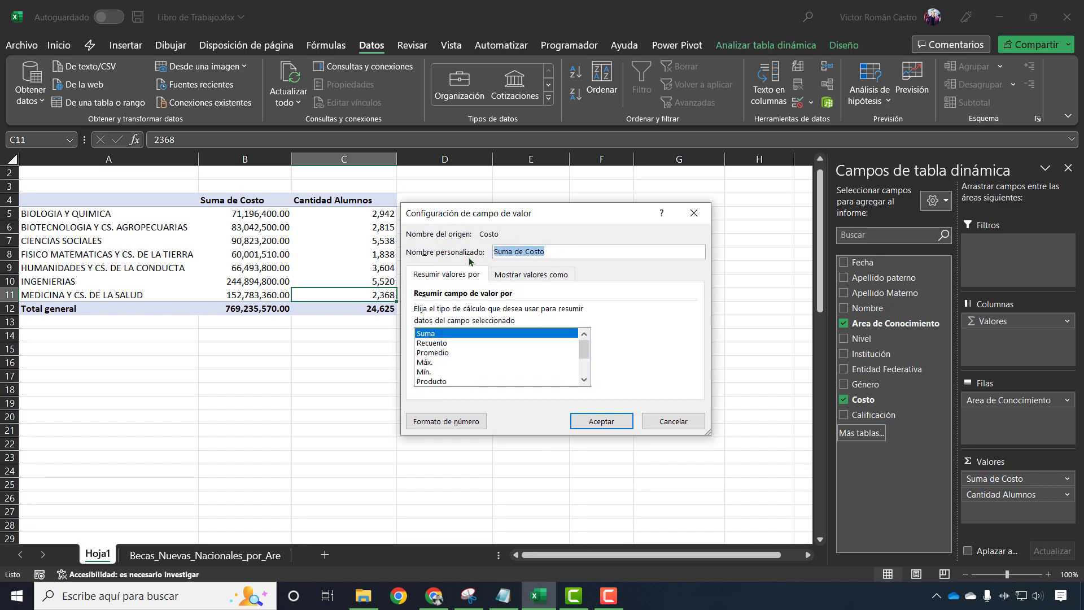
type("C")
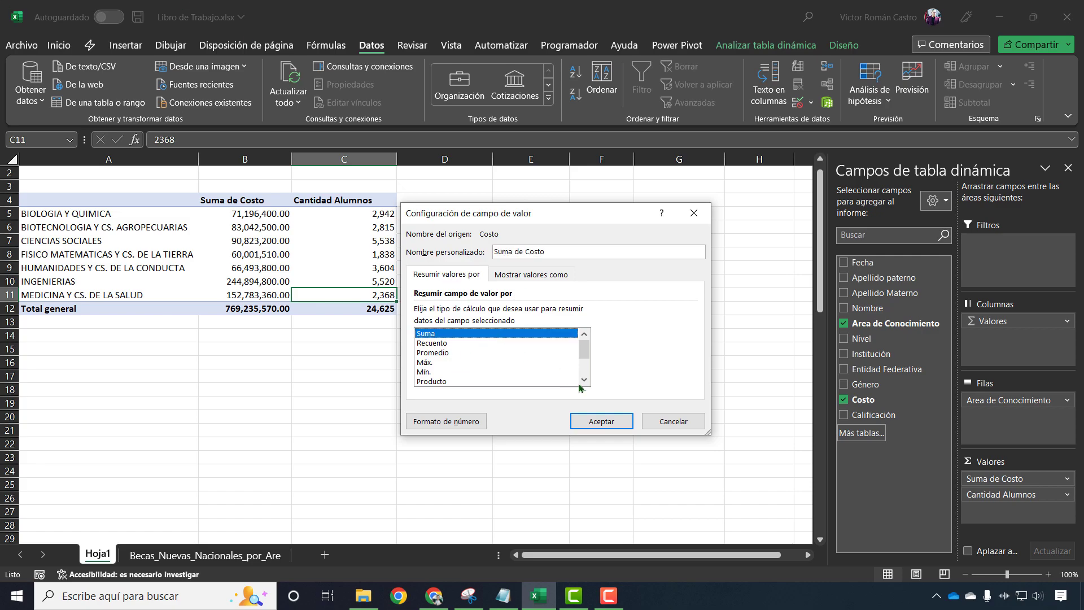
left_click(600, 421)
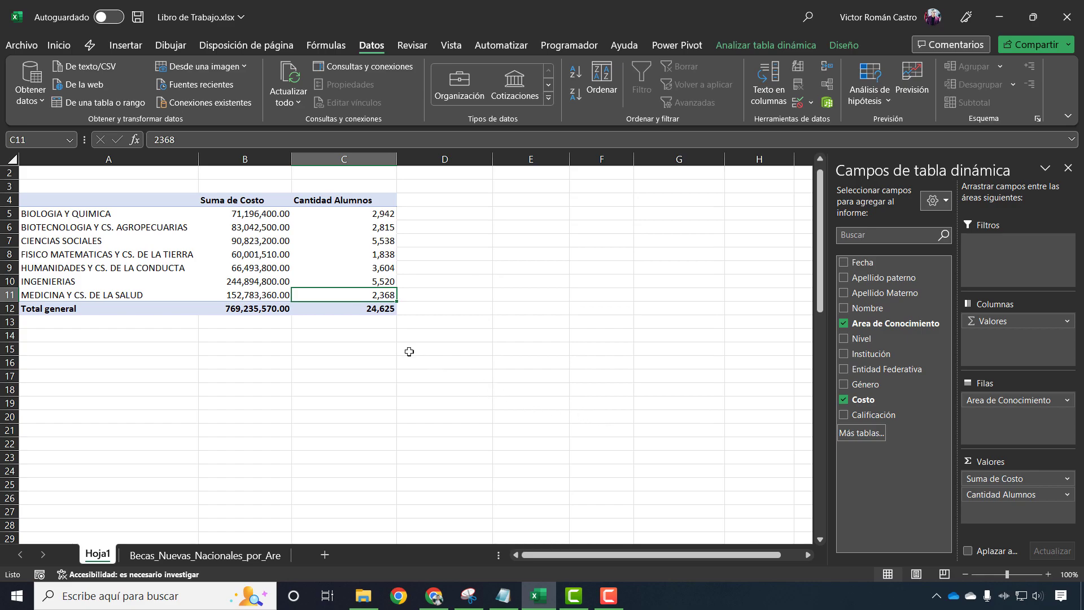
Step: Rename the Suma de Costo field to 'Costo Total'
left_click(983, 479)
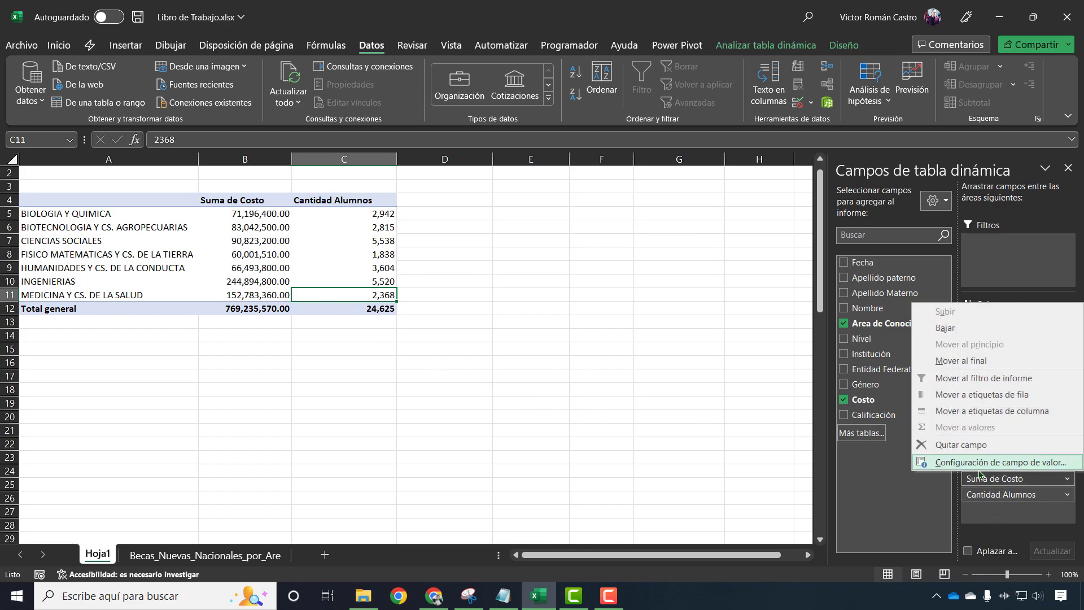
left_click(994, 528)
type("CVo")
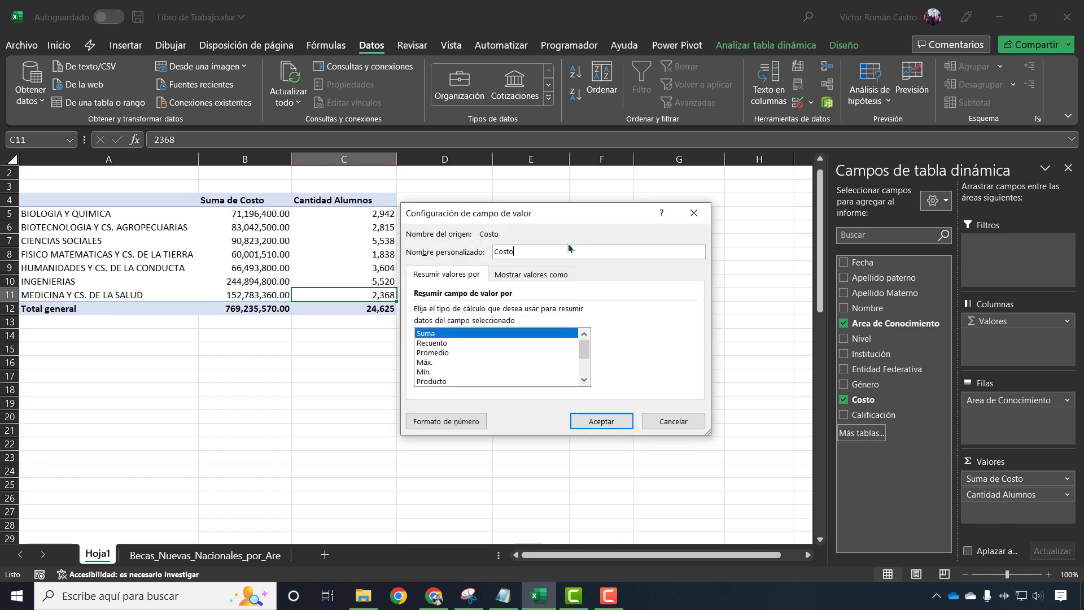
type("l")
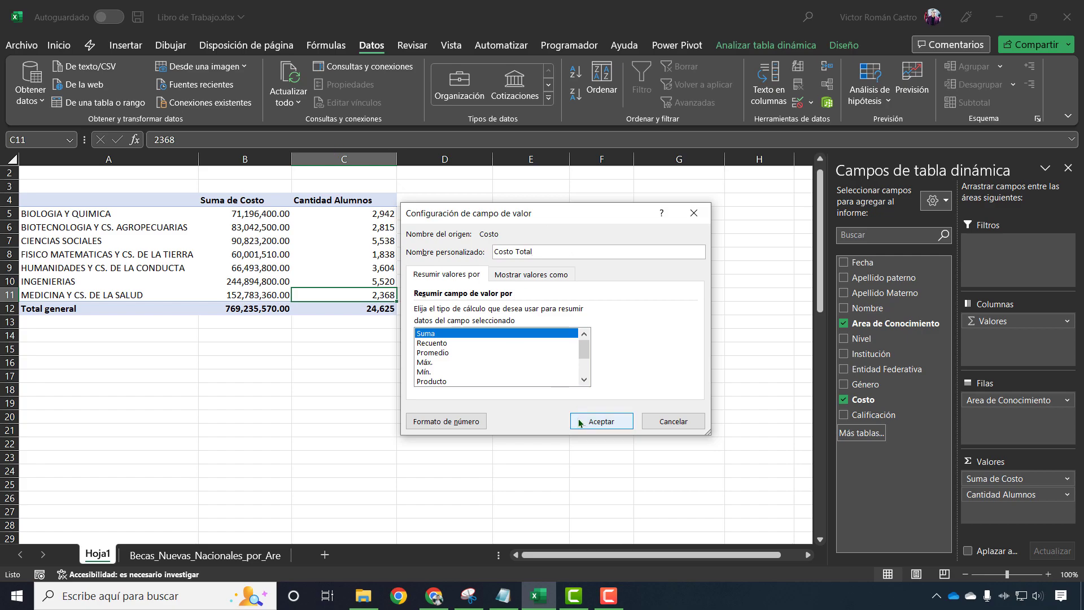
left_click(602, 421)
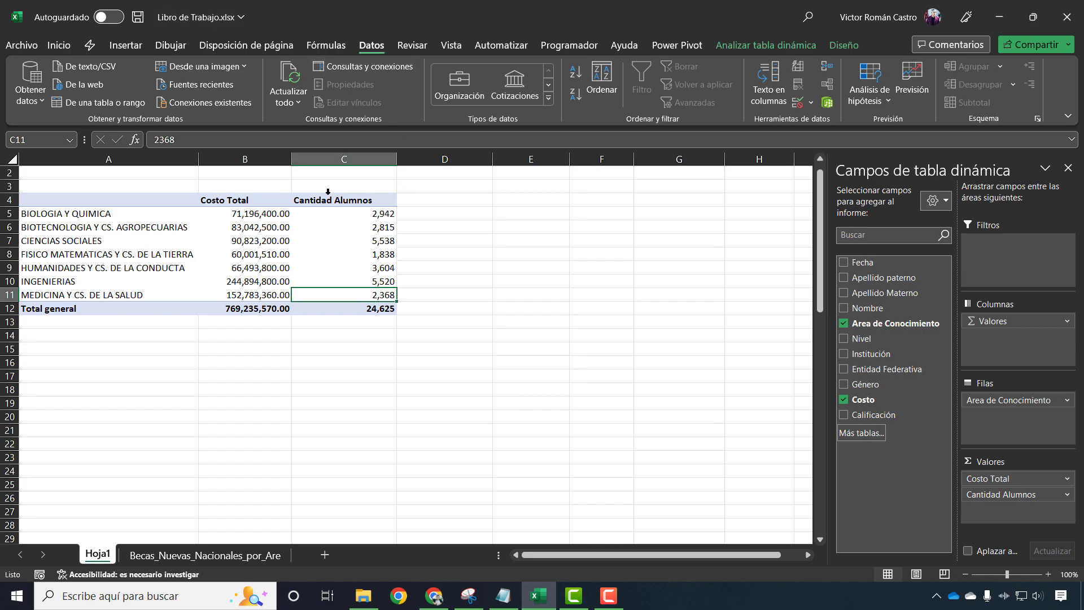
Step: Centre headers B4:C4 (Costo Total, Cantidad Alumnos) both horizontally and vertically
left_click_drag(237, 200, 317, 200)
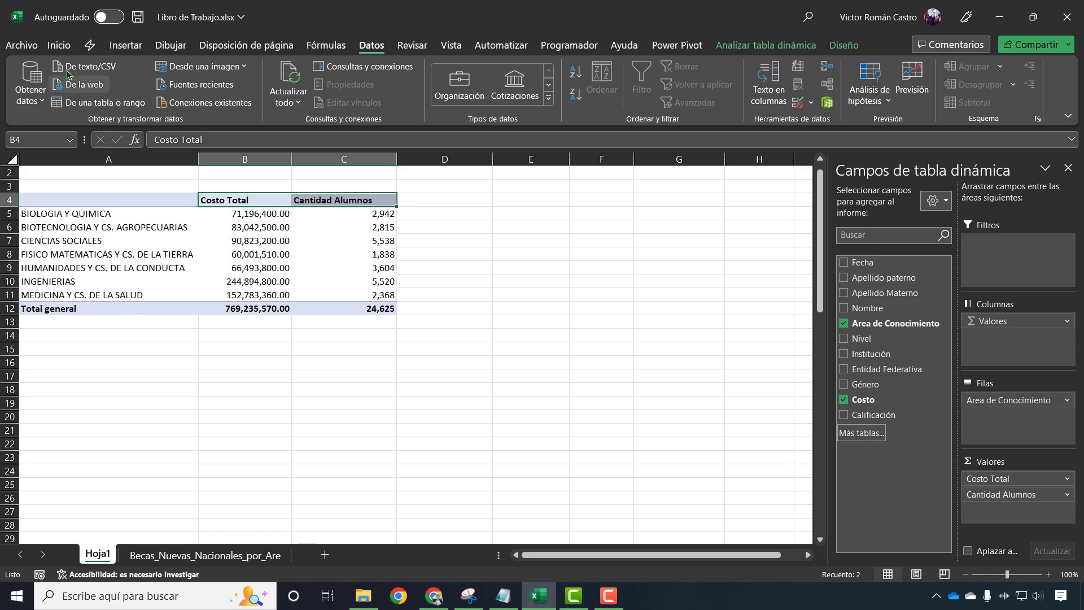
left_click(58, 44)
left_click(315, 94)
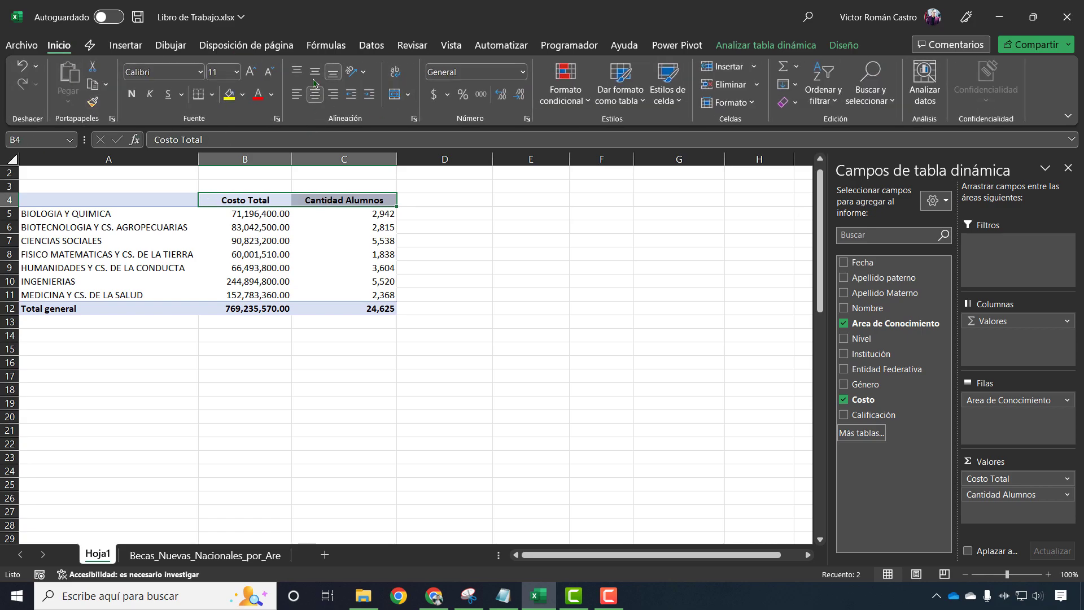
left_click(315, 72)
left_click(255, 257)
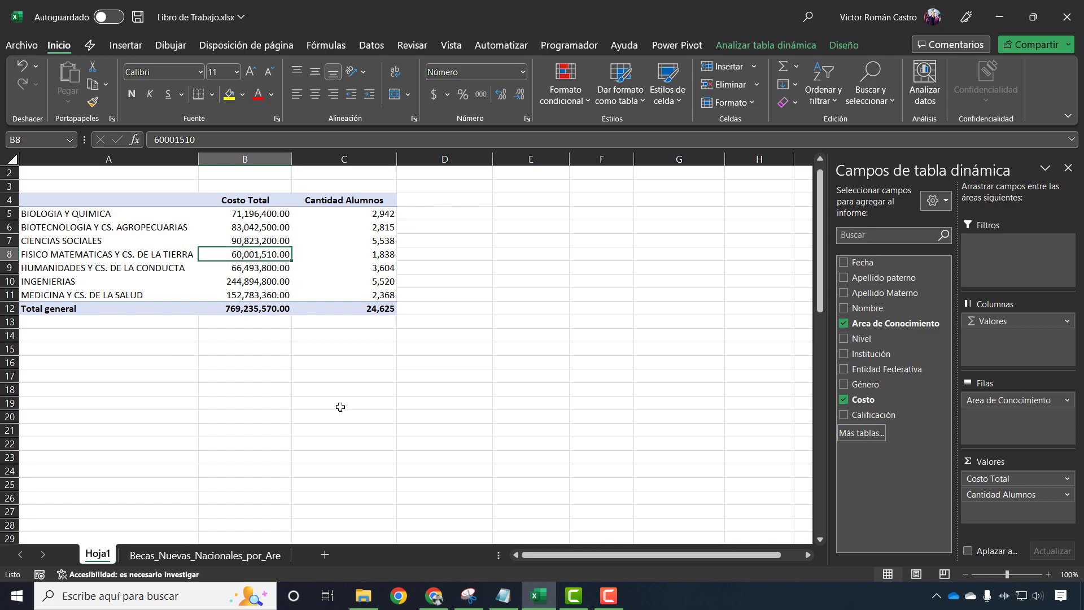
Step: Check the Cantidad Alumnos value settings and cancel without changes
left_click(977, 495)
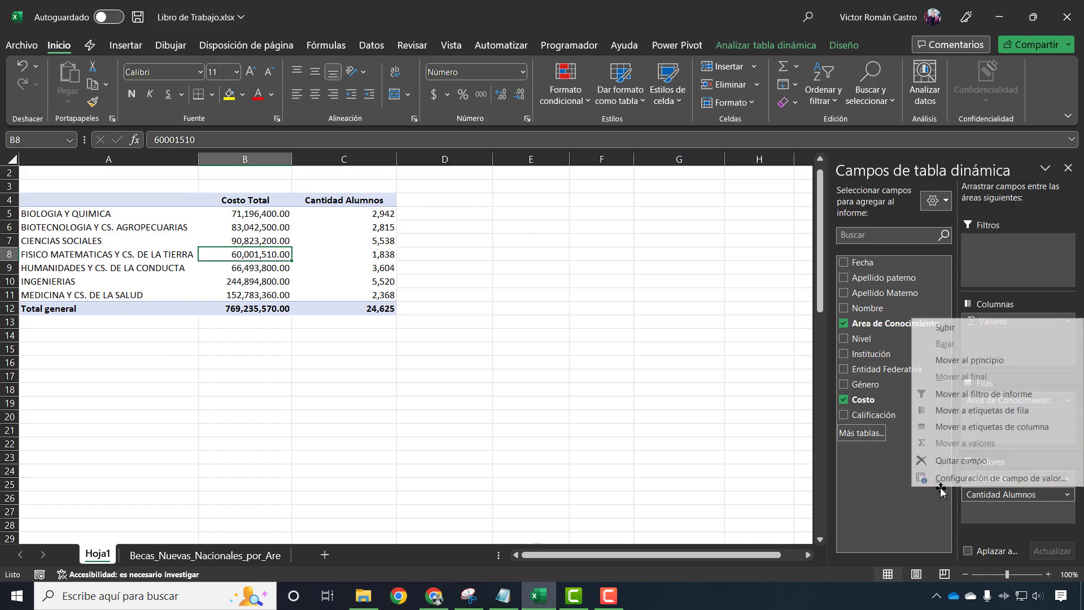
left_click(938, 490)
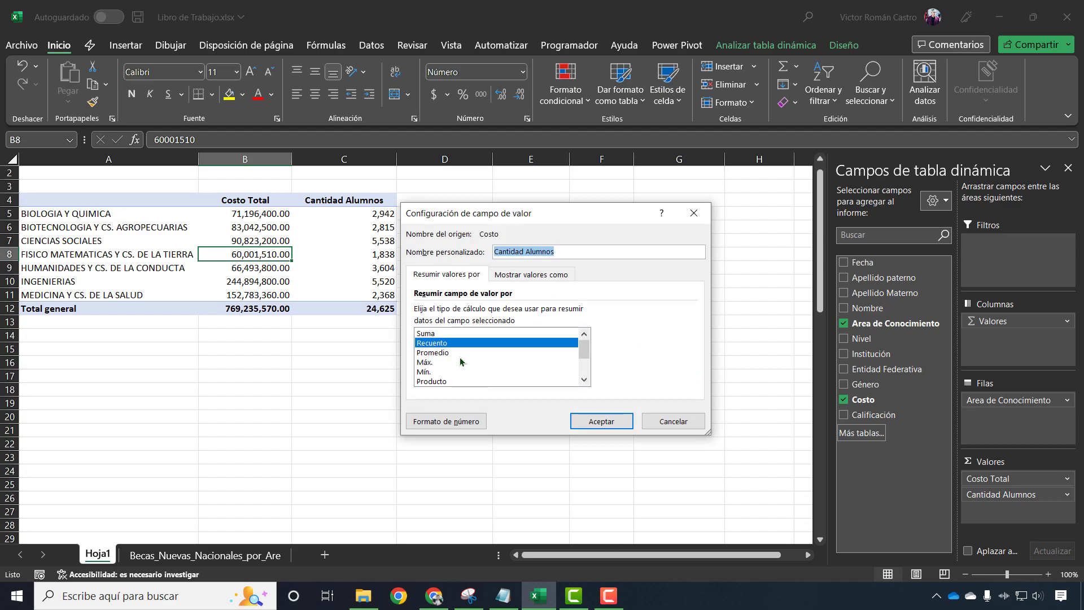
left_click(673, 421)
Step: Go to the scholarship data sheet and move to the Calificación column
left_click(191, 556)
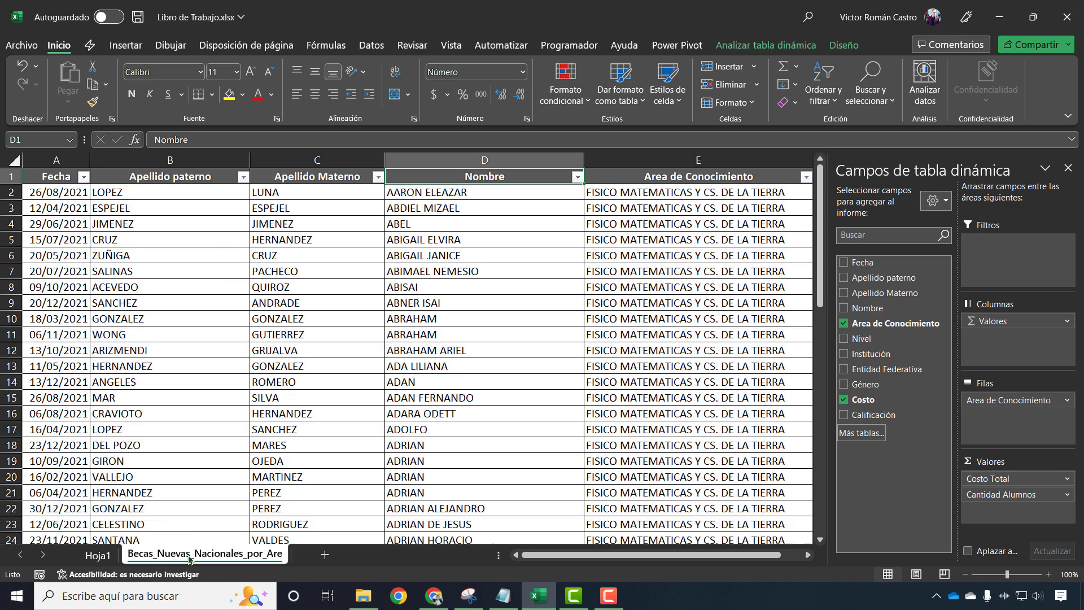
left_click(430, 221)
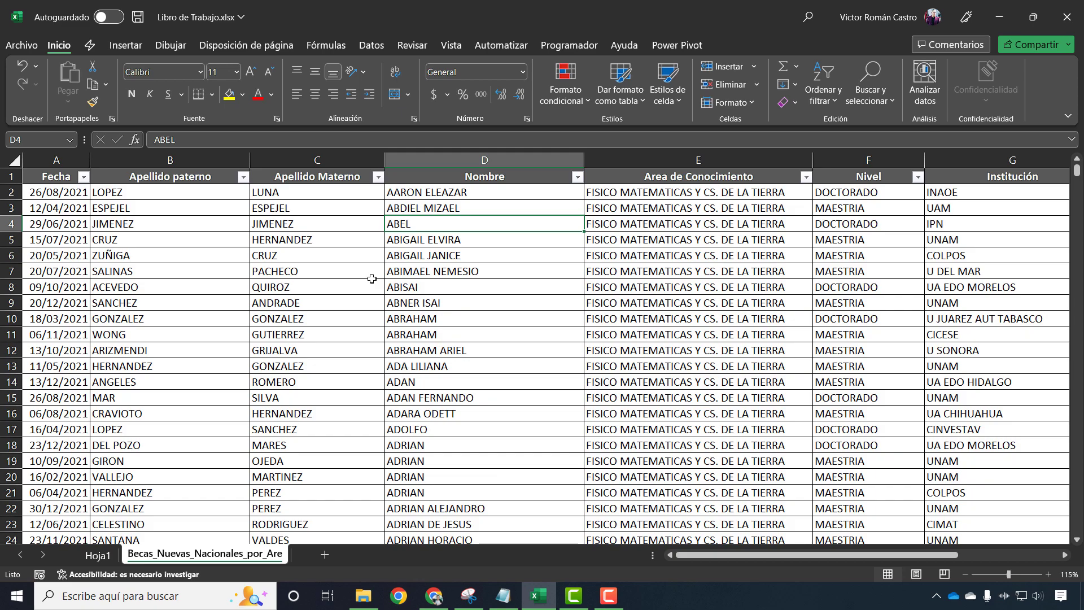
key("ctrl+Up")
key("ctrl+Right")
key("Down")
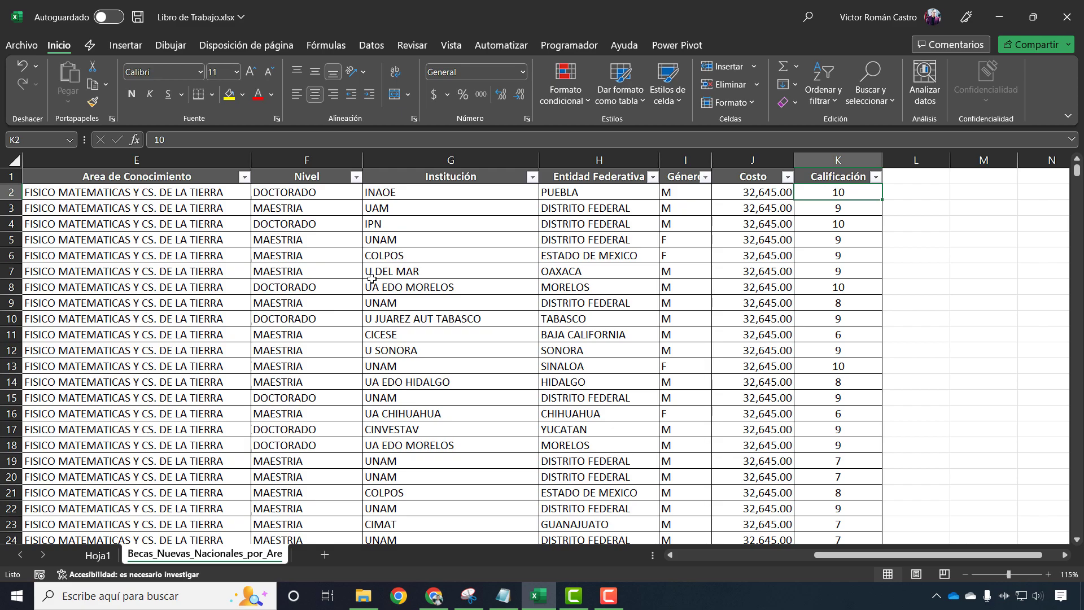
Step: Enter =PROMEDIO(K2:K24626) in K24628 to average the Calificación column
key("ctrl+End")
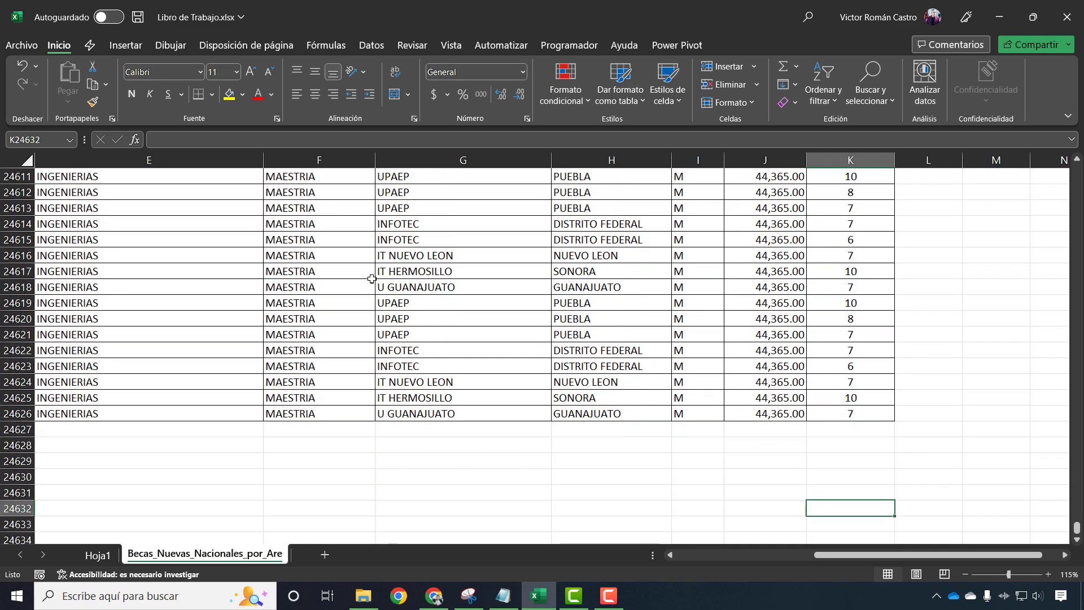
key("Up")
key("Up")
type("=")
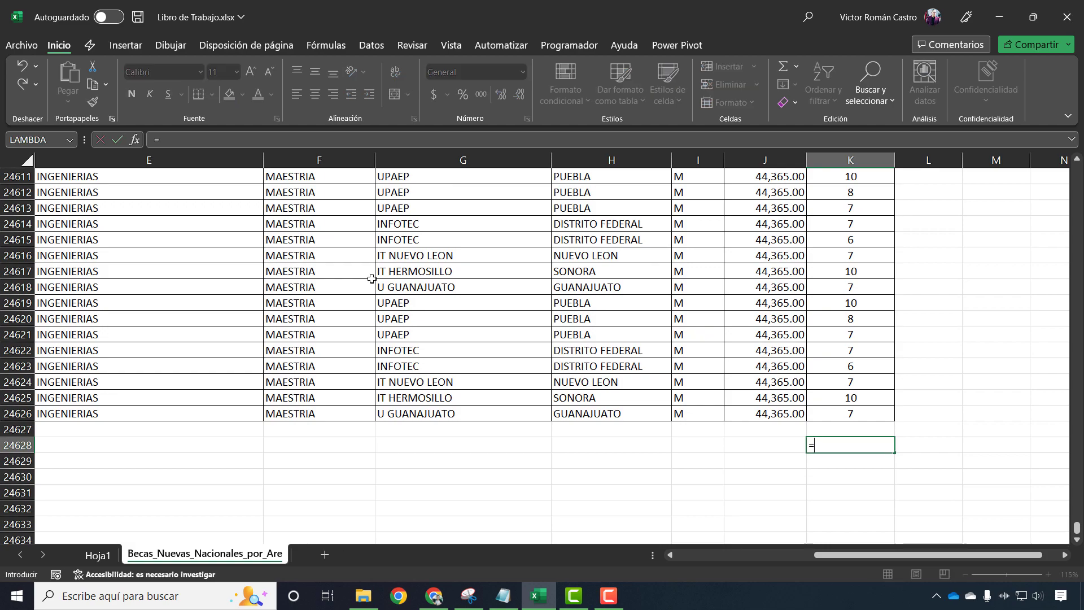
type("or")
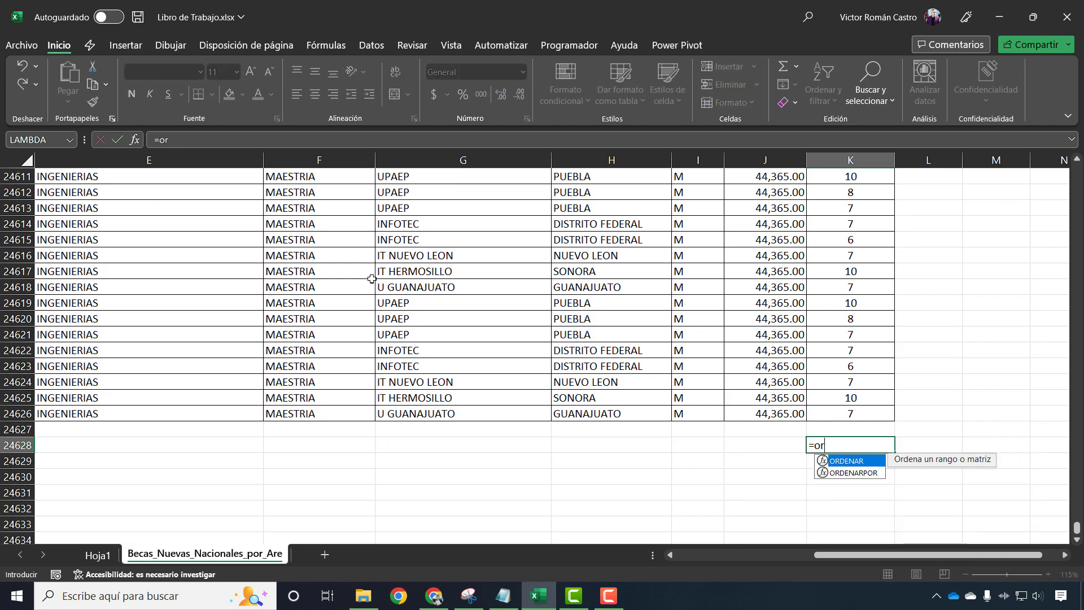
key("BackSpace")
key("BackSpace")
type("p")
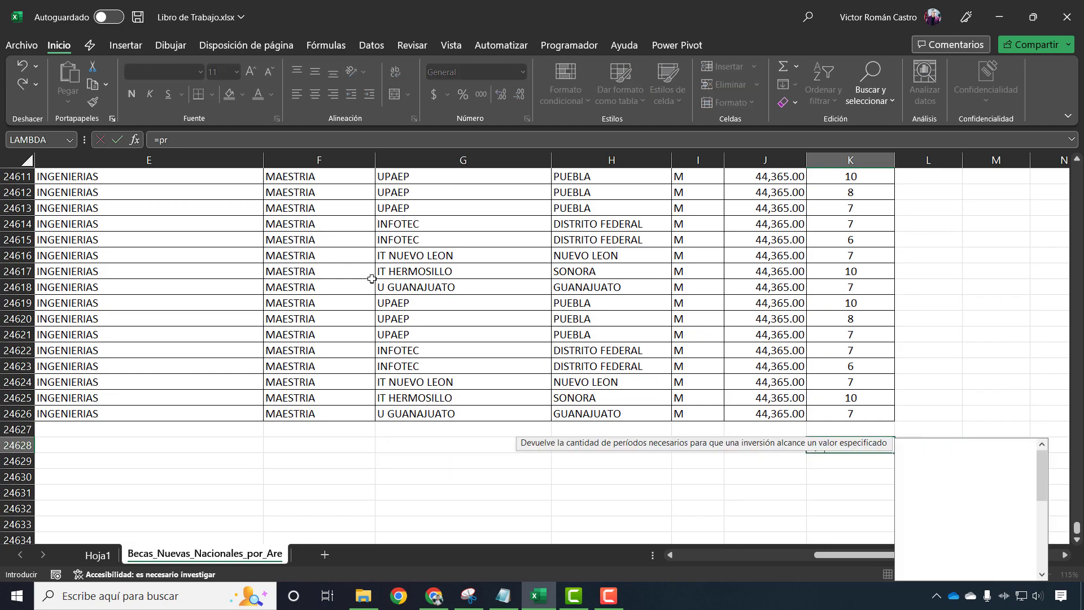
type("rom")
key("Tab")
key("Up")
key("Up")
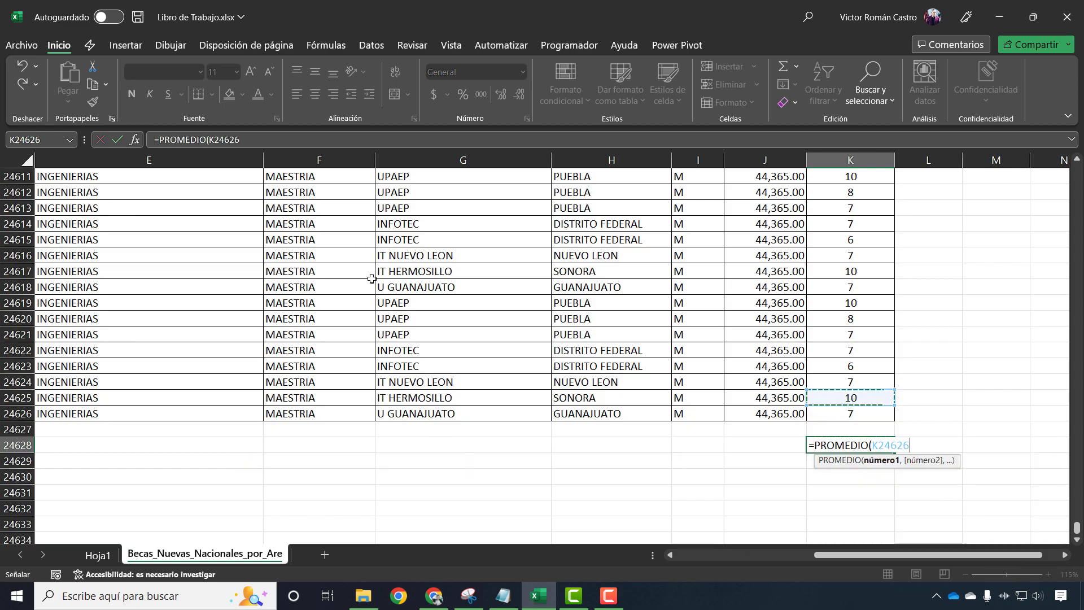
key("ctrl+shift+Up")
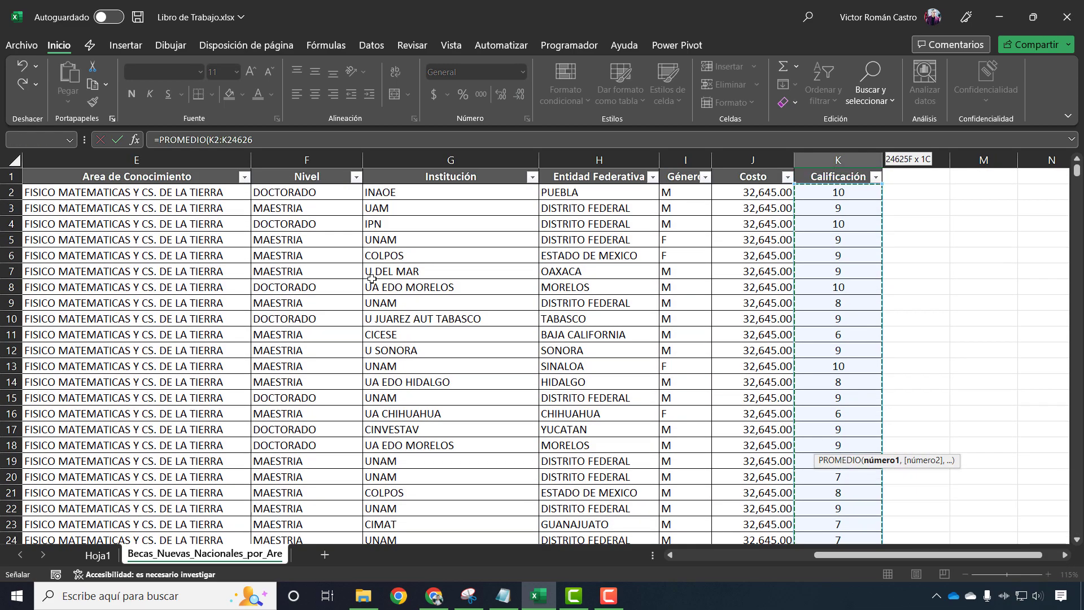
key("Return")
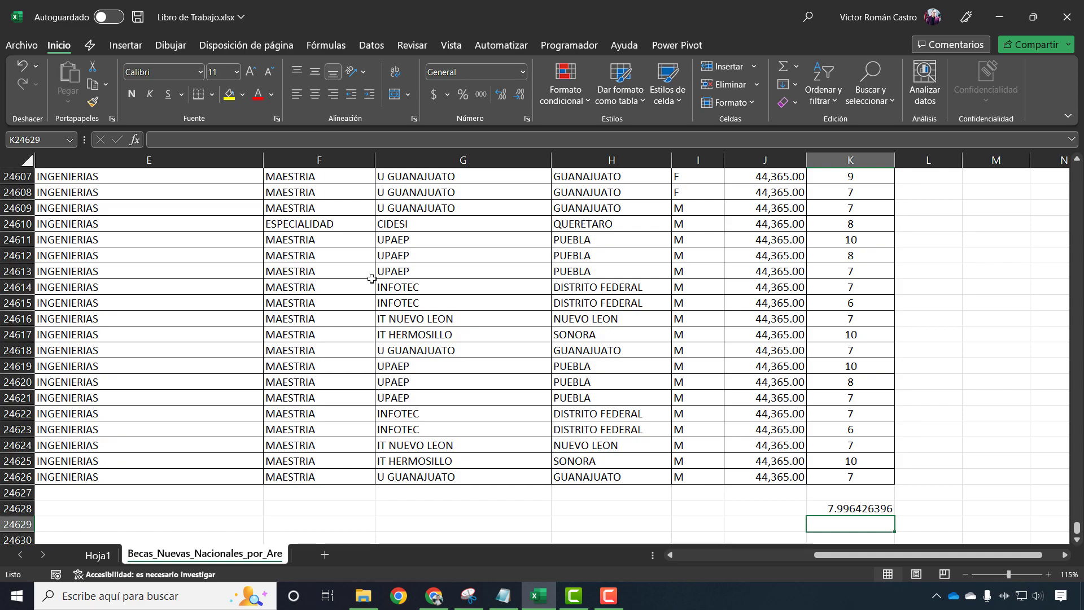
Step: Review the Calificación column, then return to the Hoja1 pivot table
key("Up")
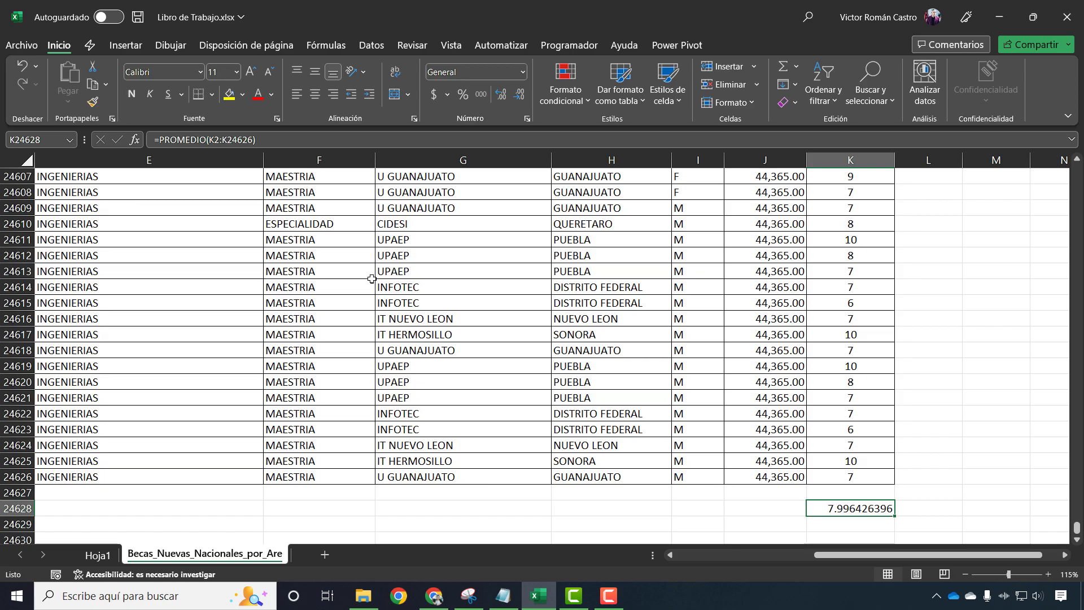
key("Up")
key("Up")
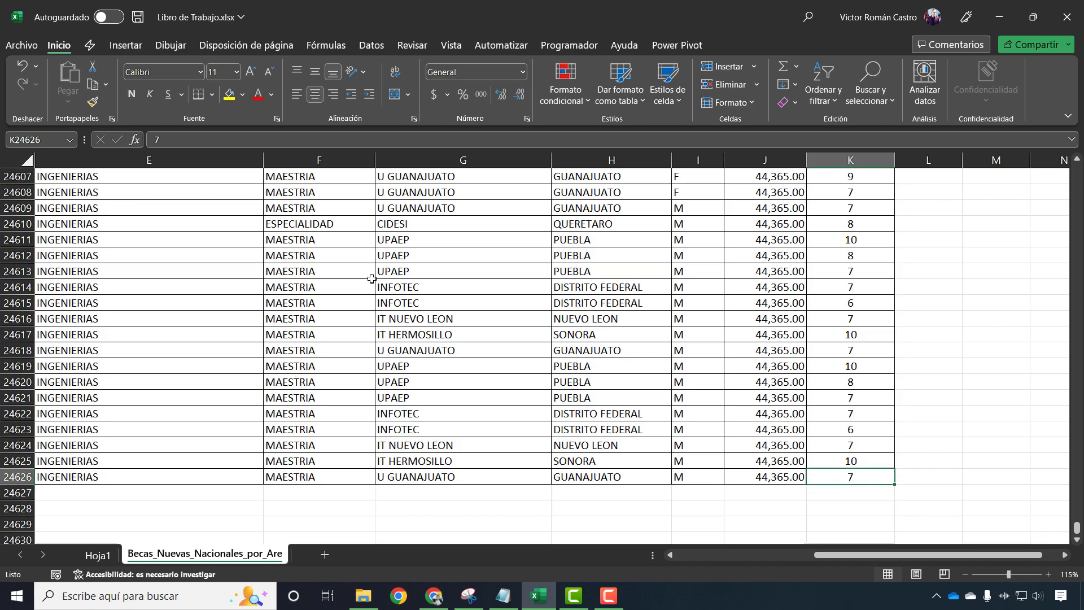
key("ctrl+Up")
key("Down")
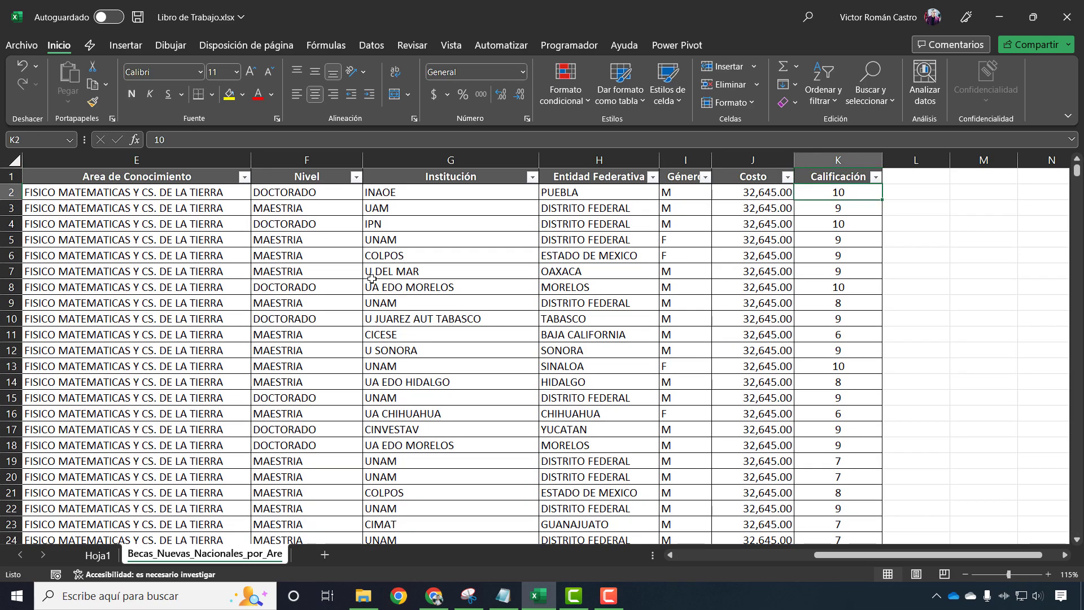
key("ctrl+Page_Up")
key("Right")
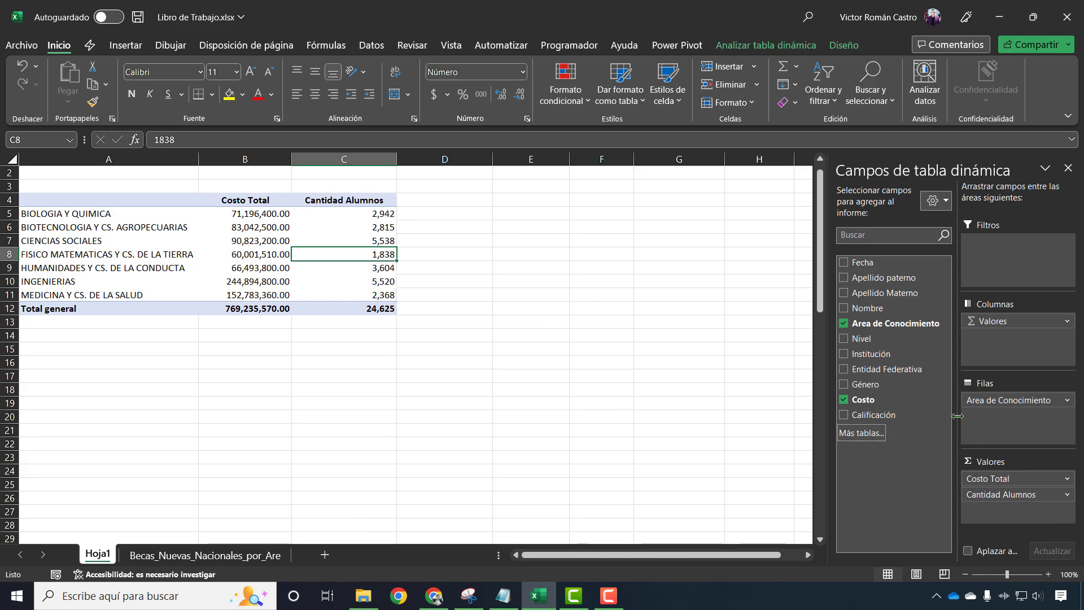
left_click(259, 558)
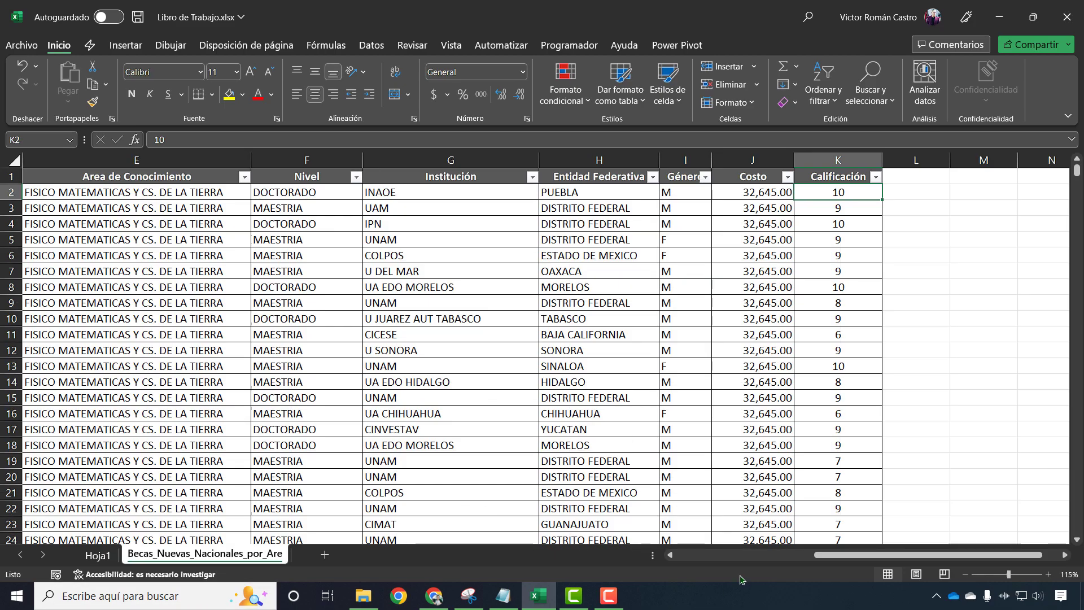
mouse_move(895, 554)
left_mouse_down()
mouse_move(757, 574)
mouse_move(898, 570)
left_mouse_up()
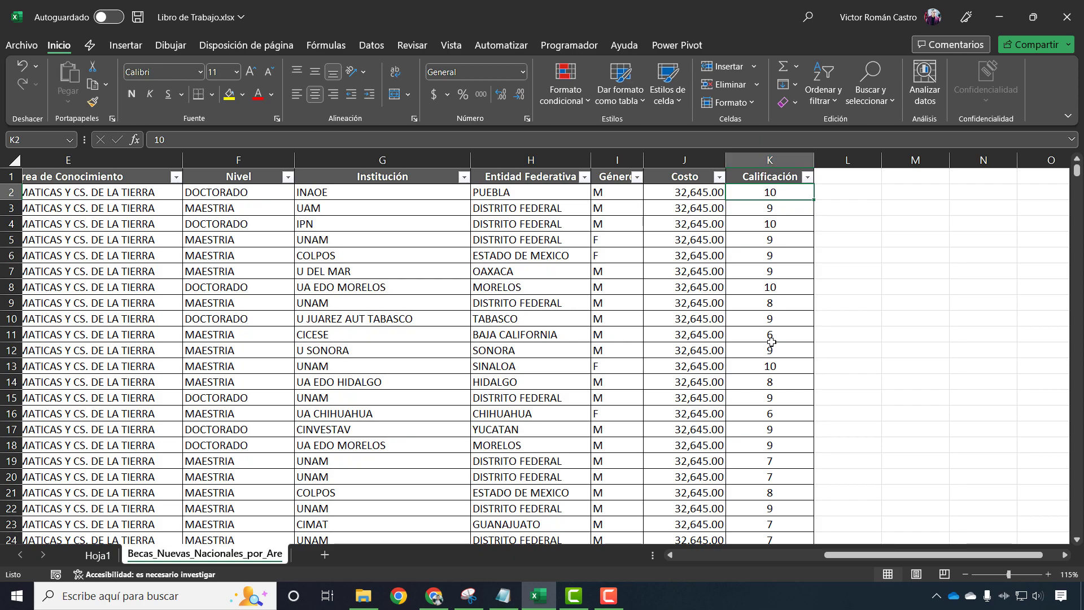
left_click(97, 556)
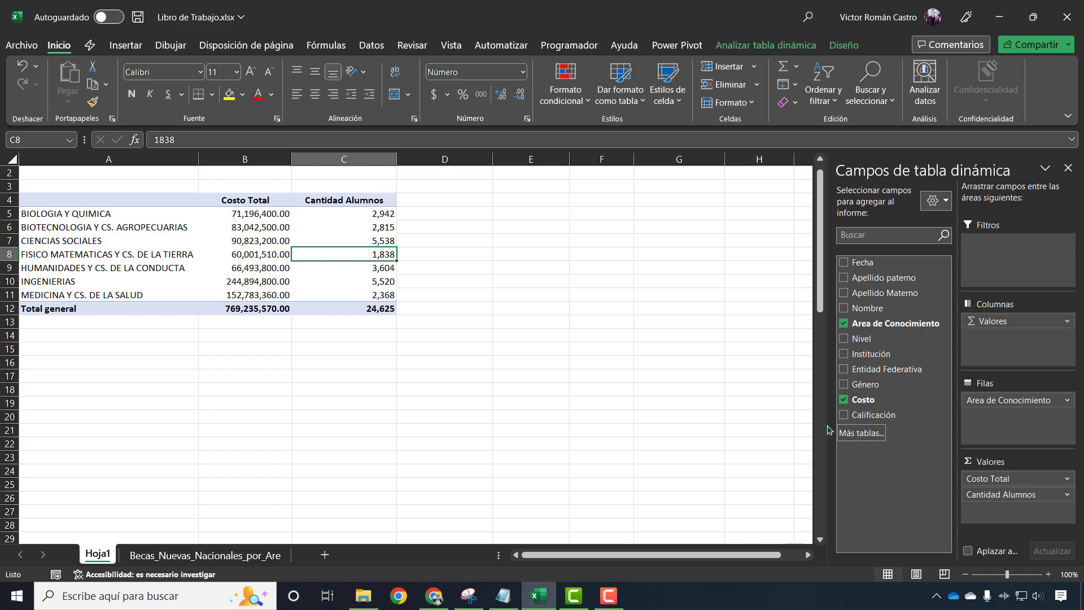
mouse_move(873, 415)
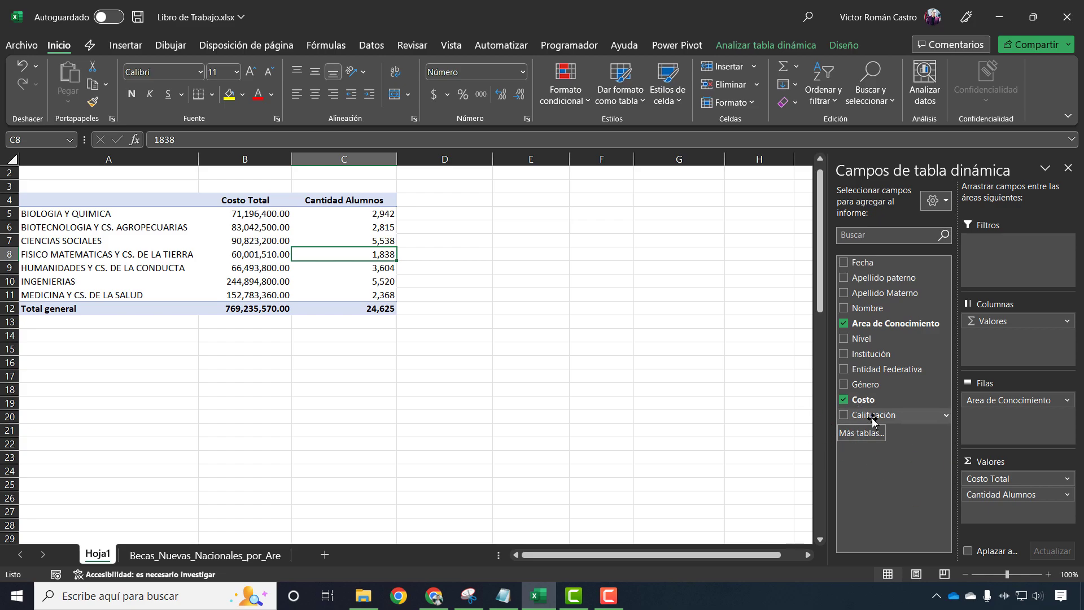
Step: Add Calificación to Valores and format D5:D12 with 0 decimal places
left_click_drag(872, 421, 1008, 524)
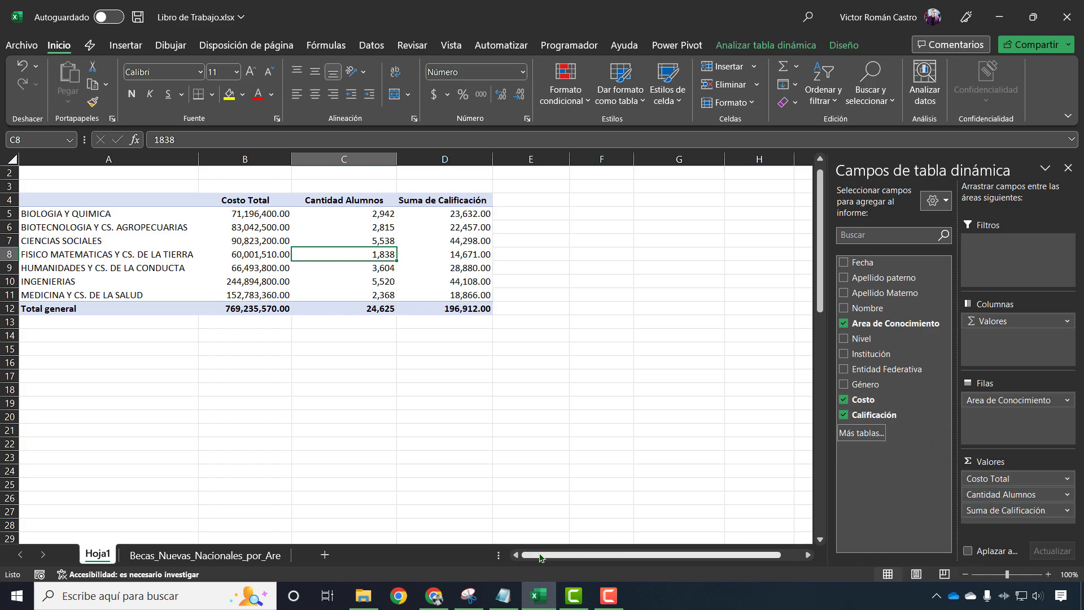
left_click_drag(444, 215, 463, 309)
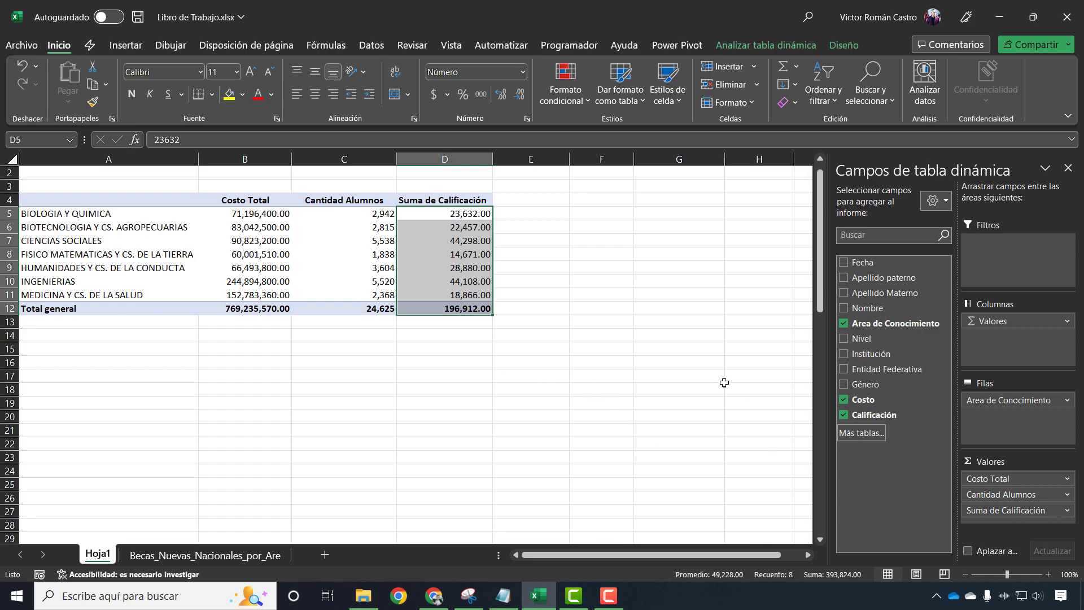
key("ctrl+1")
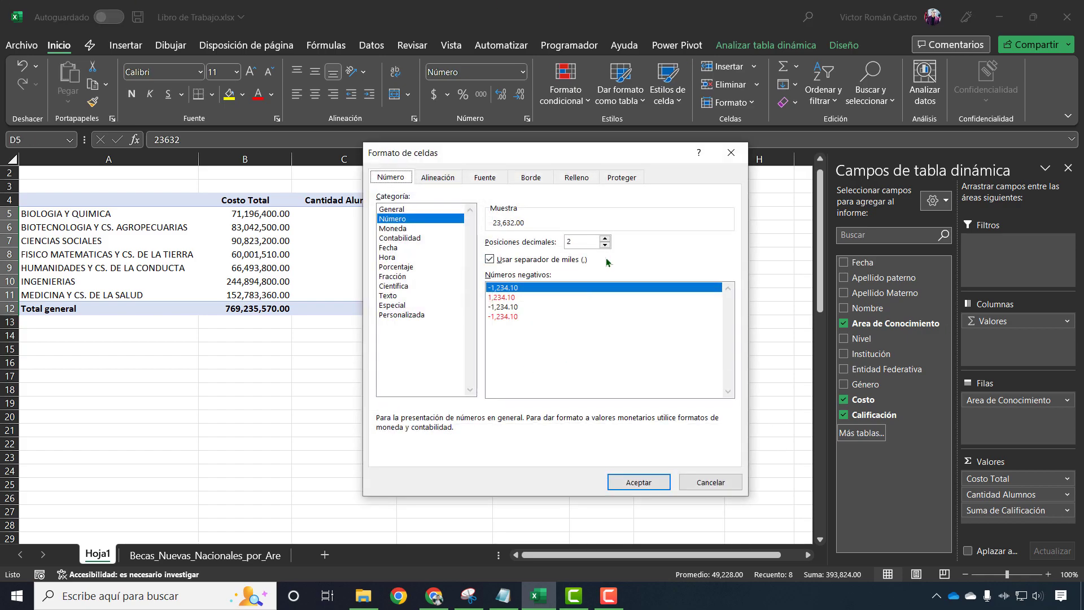
double_click(606, 245)
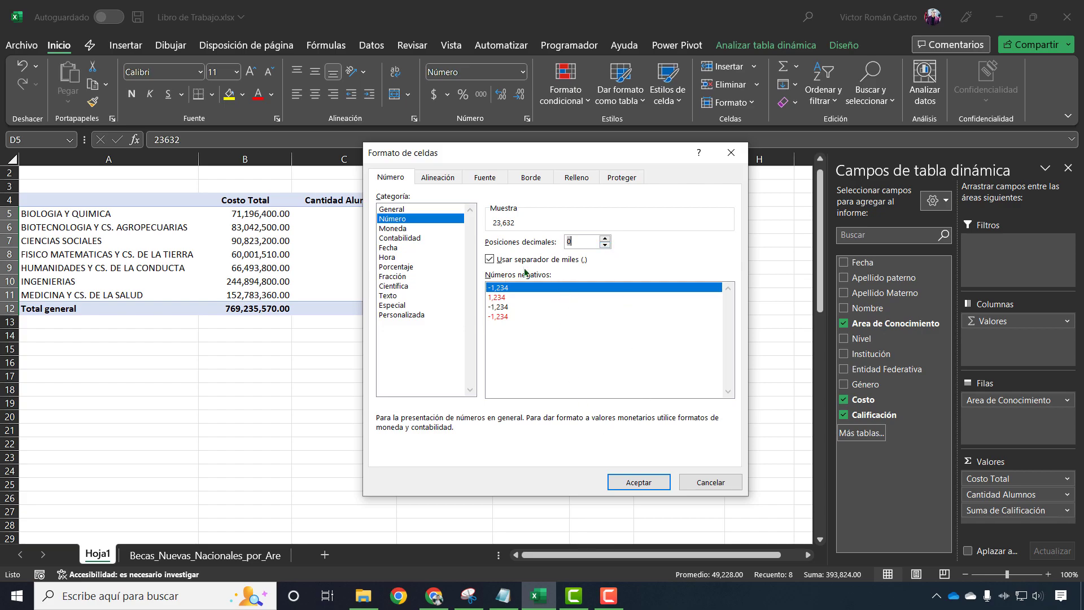
left_click(638, 483)
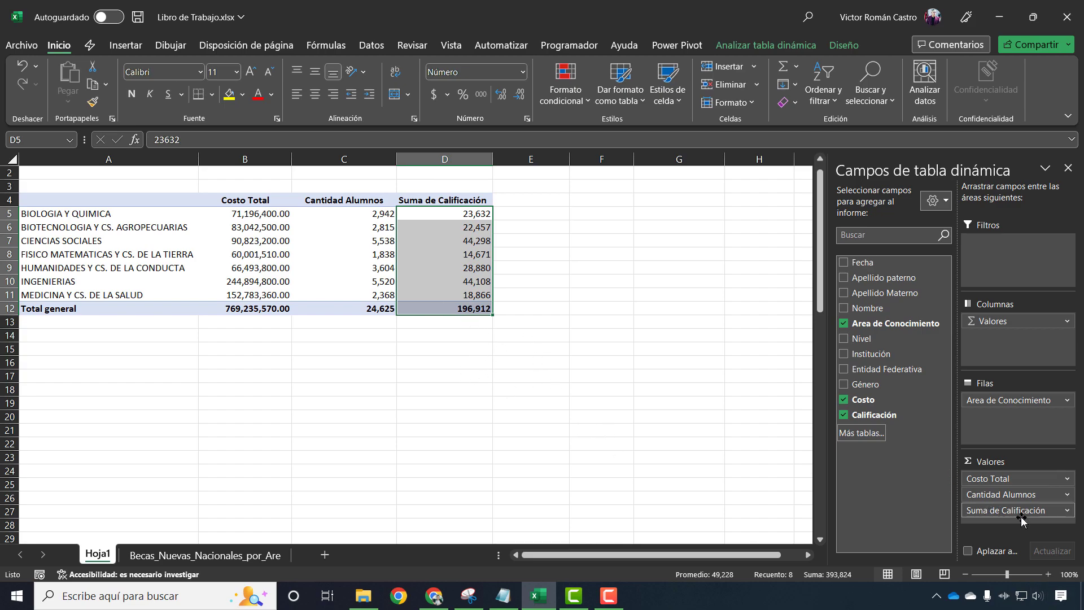
Step: Inspect individual Calificación values on the data sheet, then return to Hoja1
left_click(138, 556)
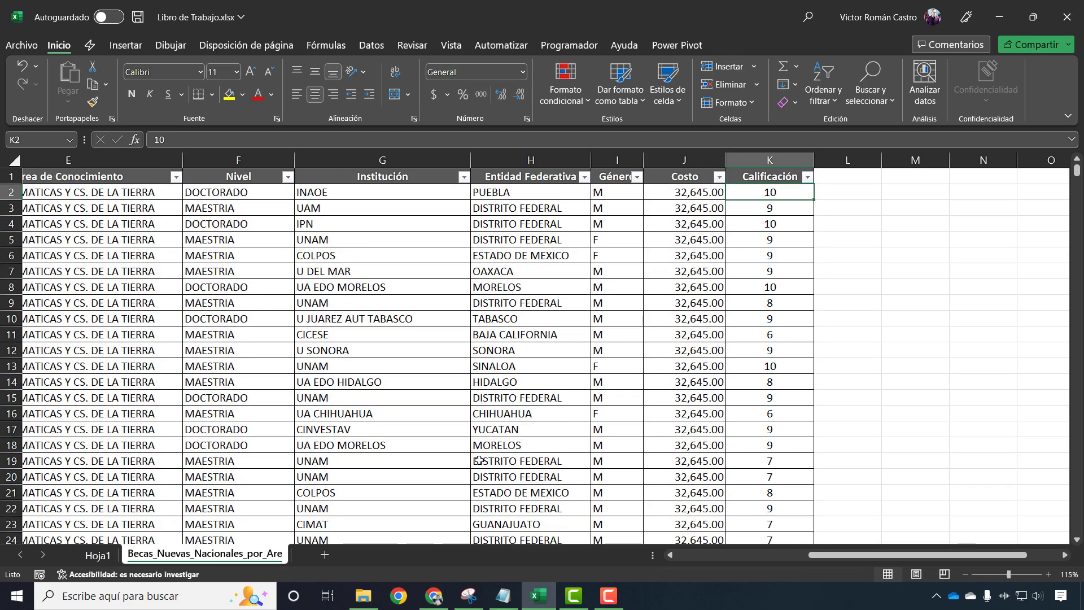
left_click(798, 206)
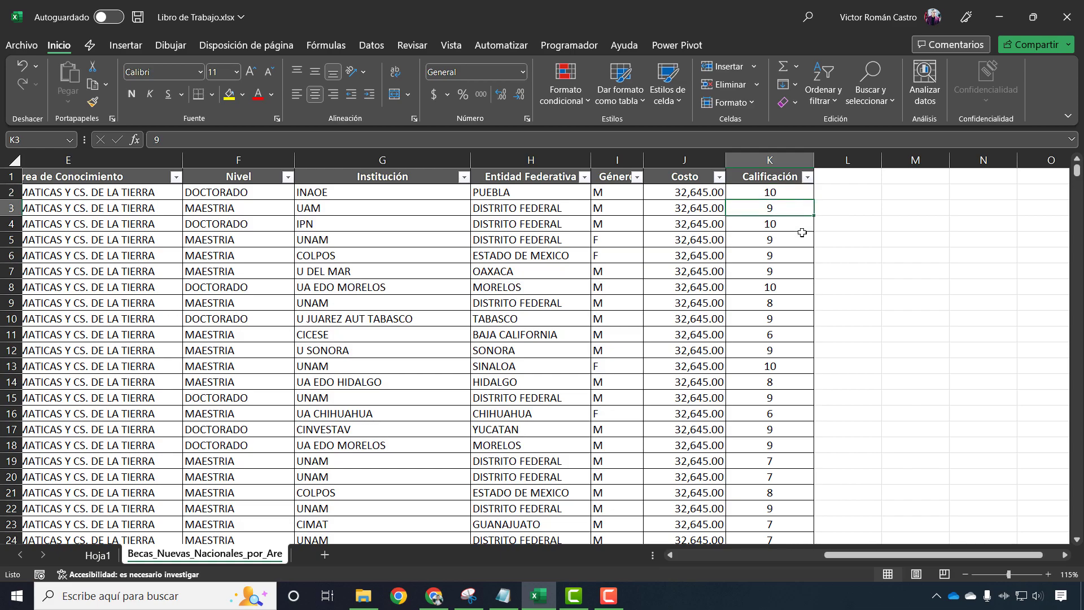
left_click(799, 226)
left_click(98, 555)
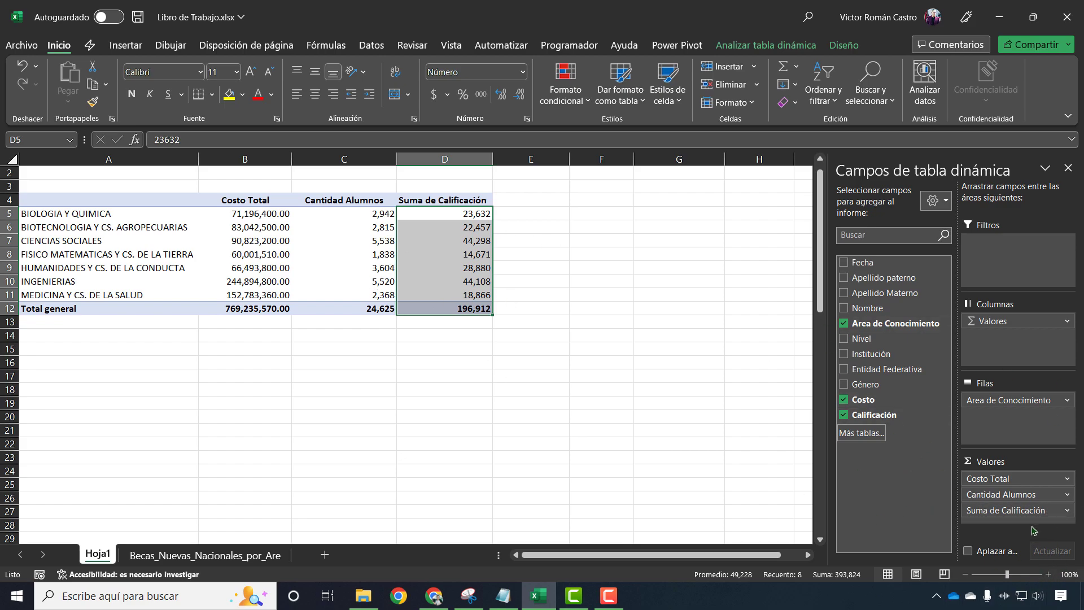
Step: Change the Calificación value field to summarize by Promedio (average) and rename its column 'Promedio'
left_click(1038, 512)
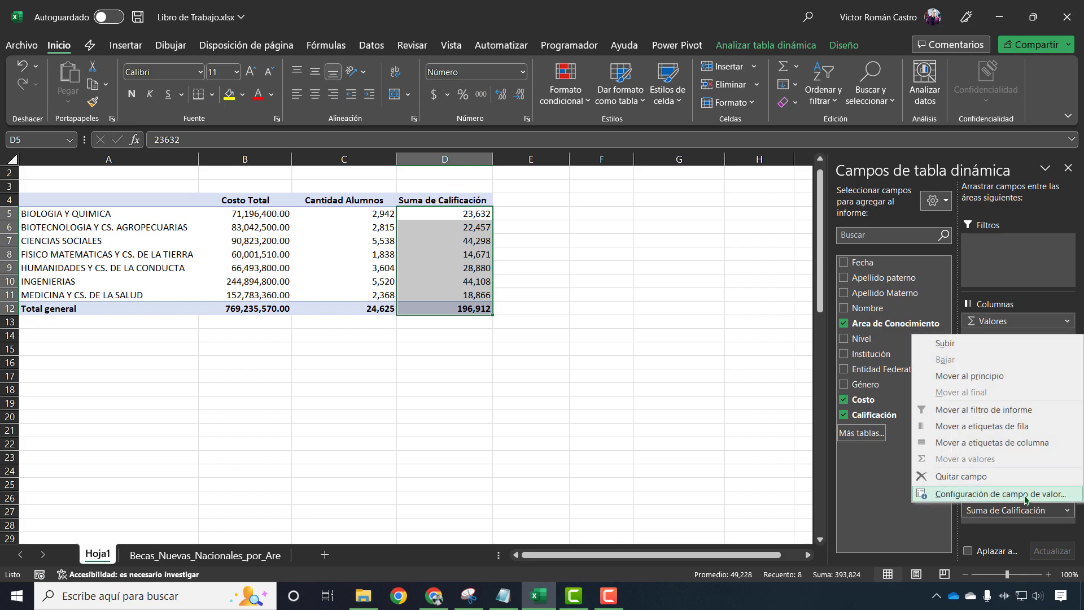
left_click(1026, 497)
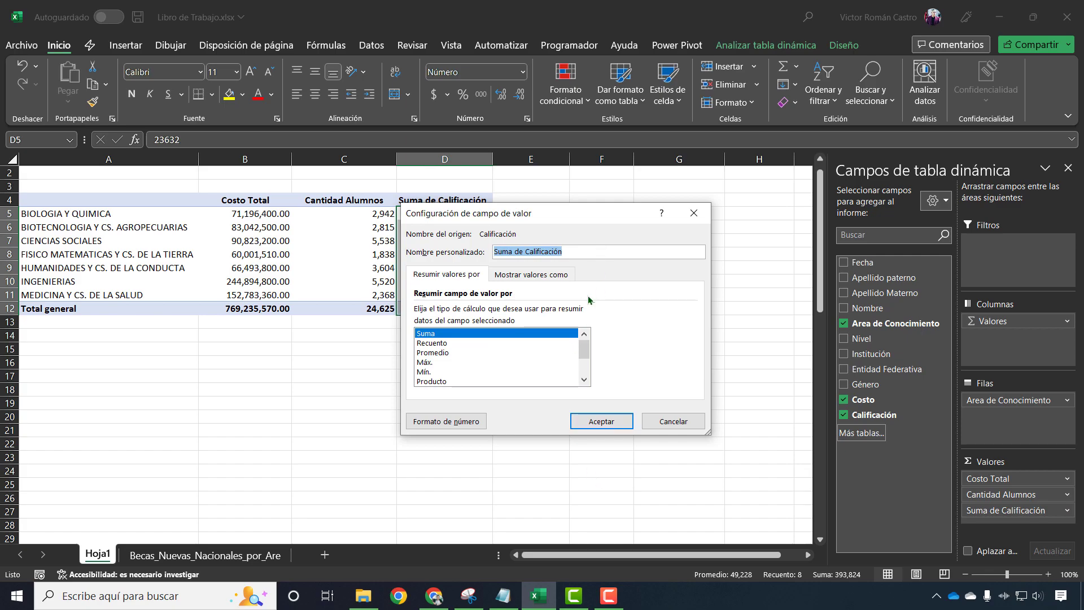
type("Promedio")
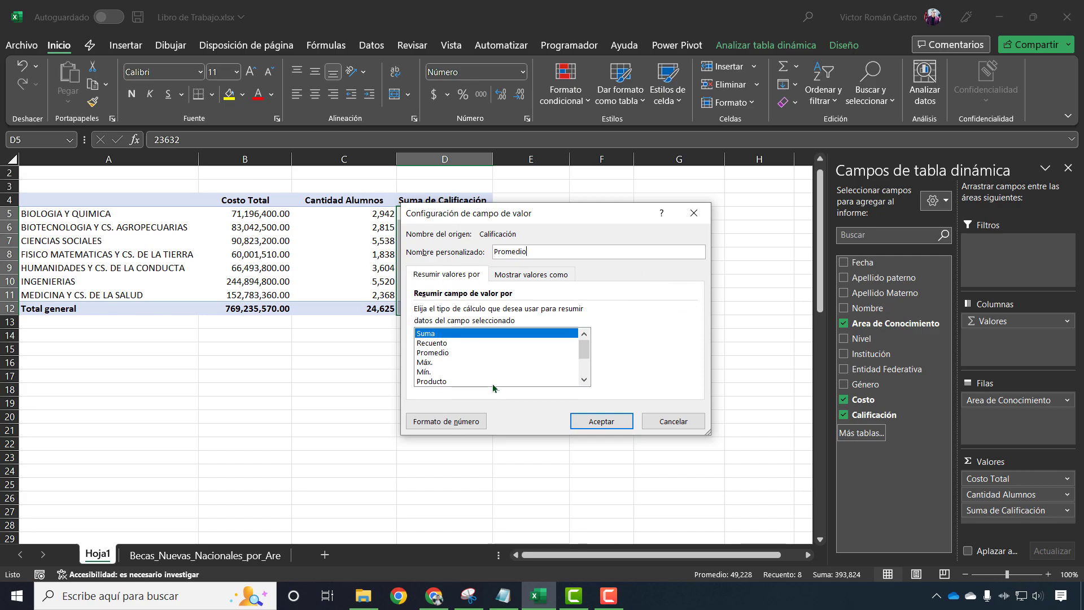
left_click(462, 354)
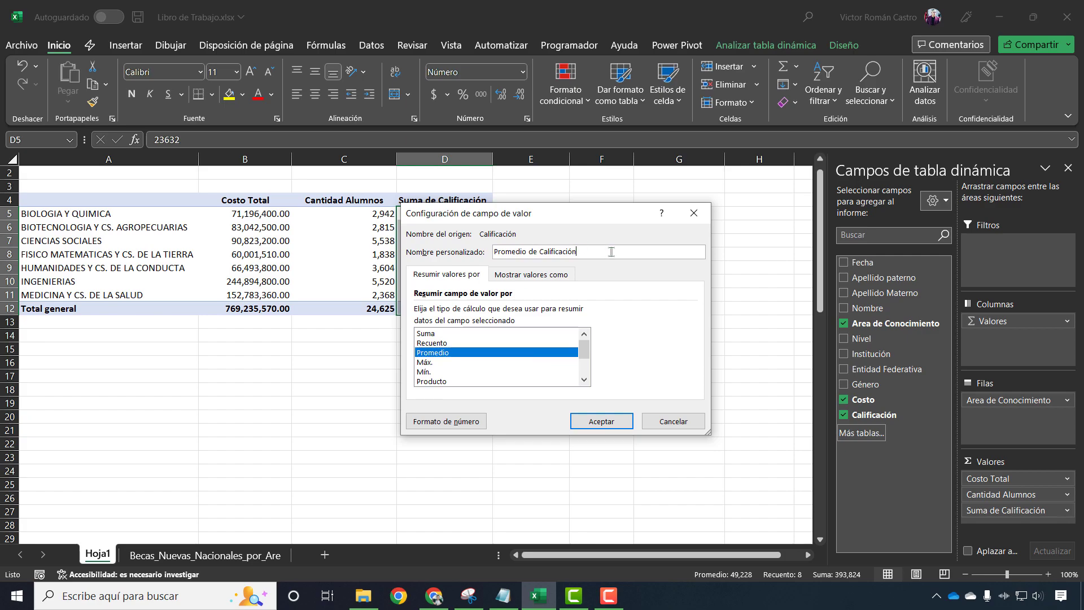
key("ctrl+shift+Left")
key("ctrl+shift+Left")
key("ctrl+shift+Left")
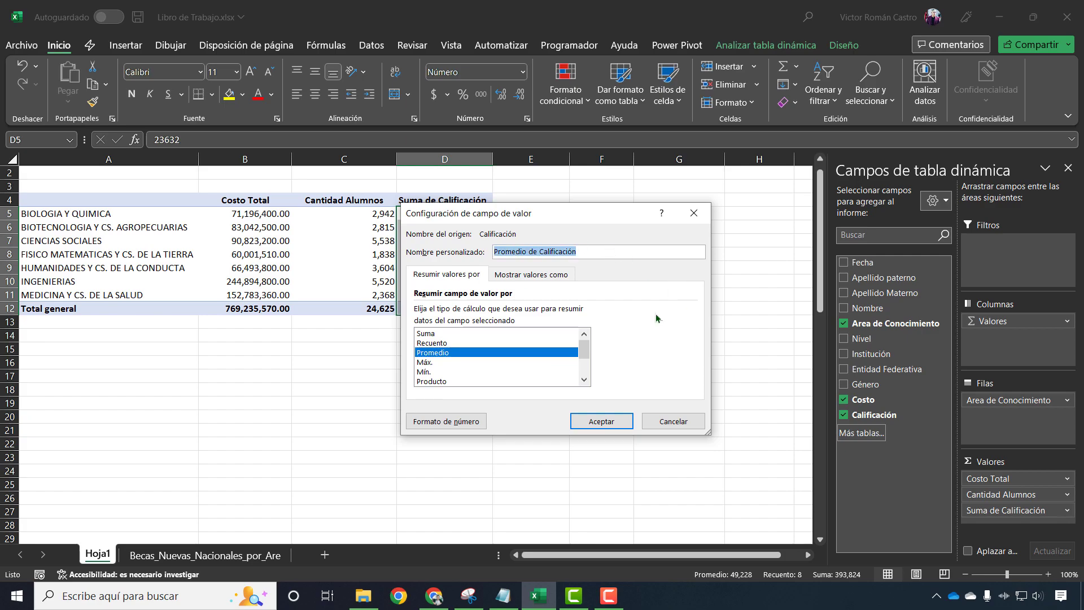
type("Promedio")
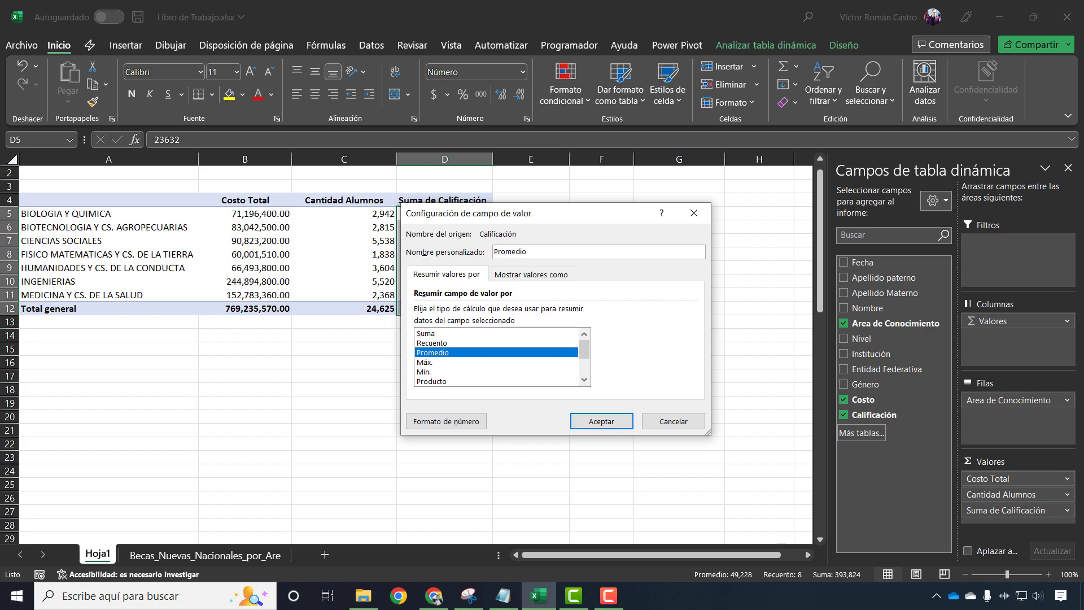
left_click(458, 353)
left_click_drag(528, 252, 621, 253)
key("BackSpace")
mouse_move(539, 215)
left_mouse_down()
mouse_move(581, 189)
mouse_move(669, 229)
left_mouse_up()
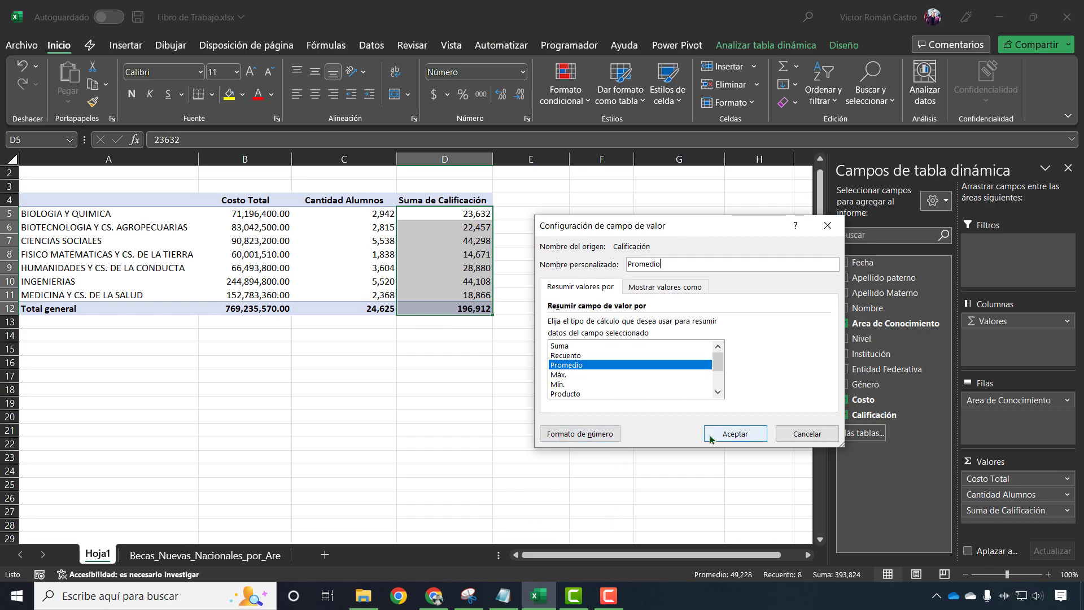
left_click(744, 435)
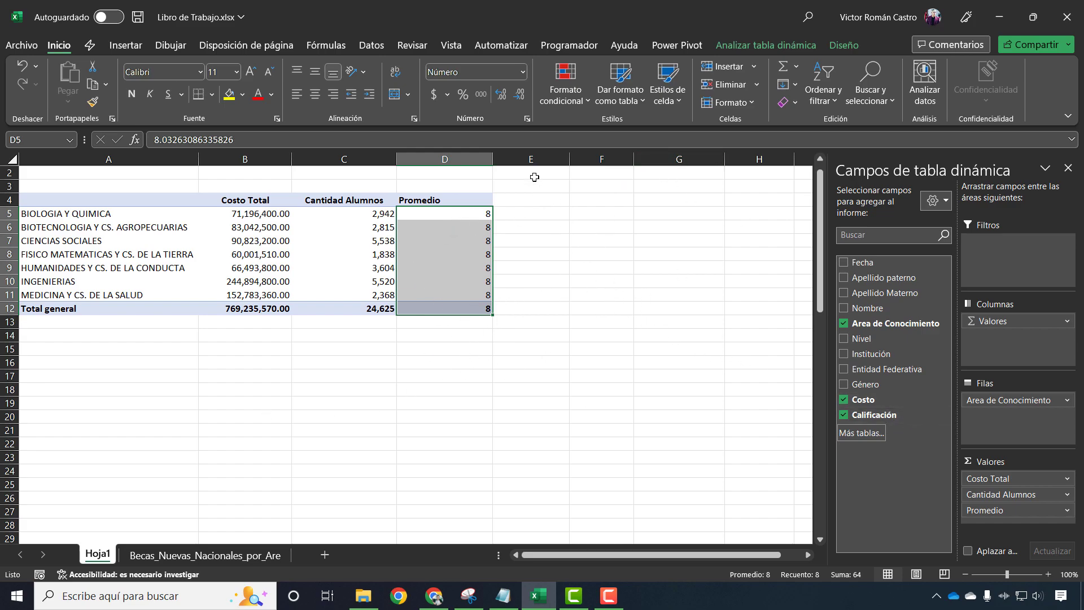
Step: Format the Promedio averages in D5:D12 to show two decimals, e.g. 8.03
left_click(500, 97)
left_click(500, 98)
left_click(500, 97)
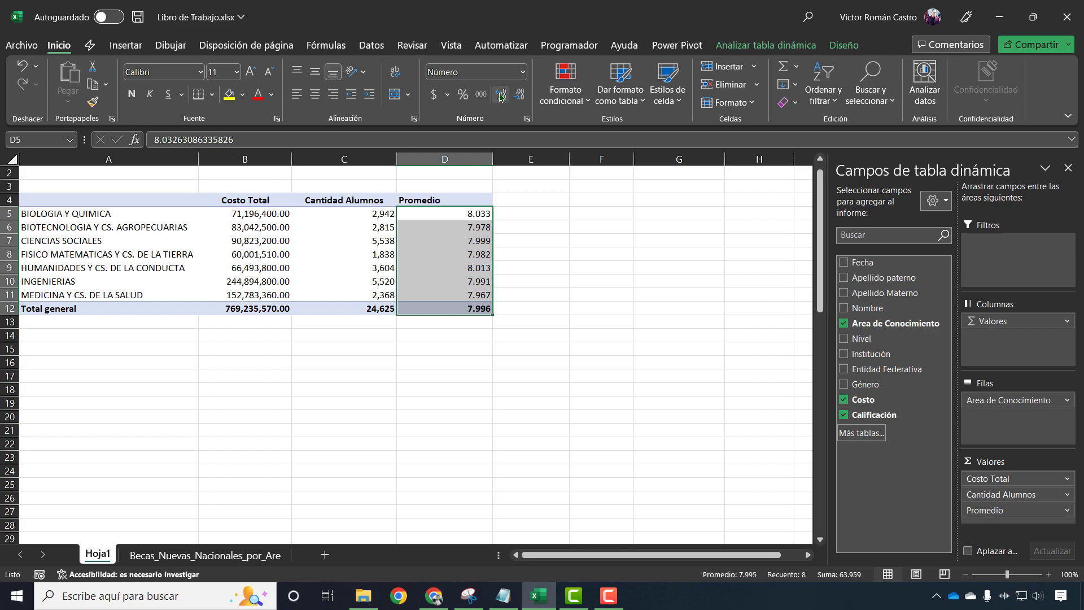
left_click(519, 95)
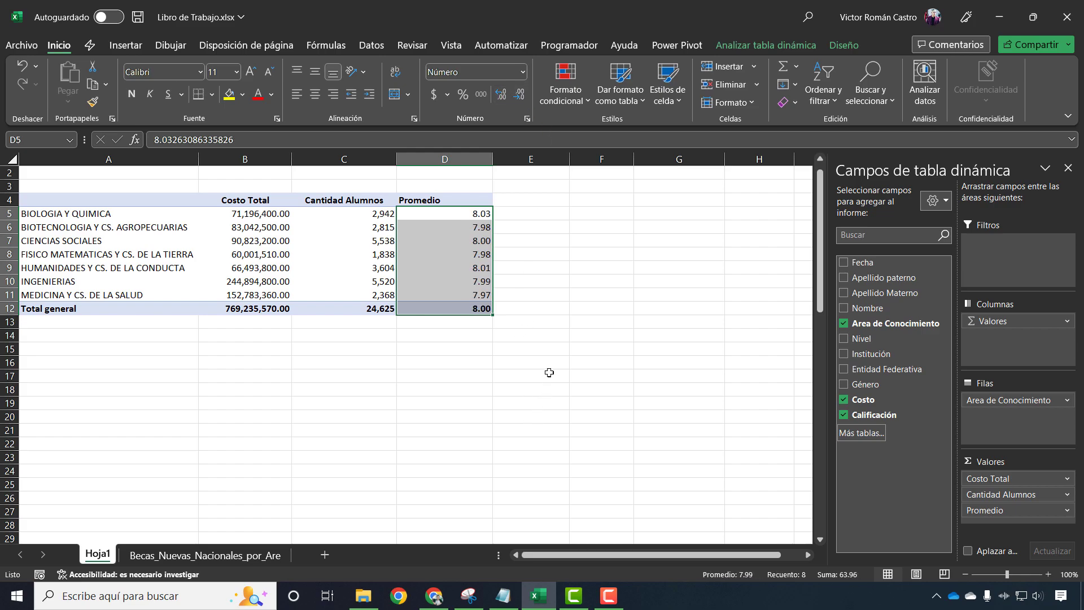
left_click(525, 329)
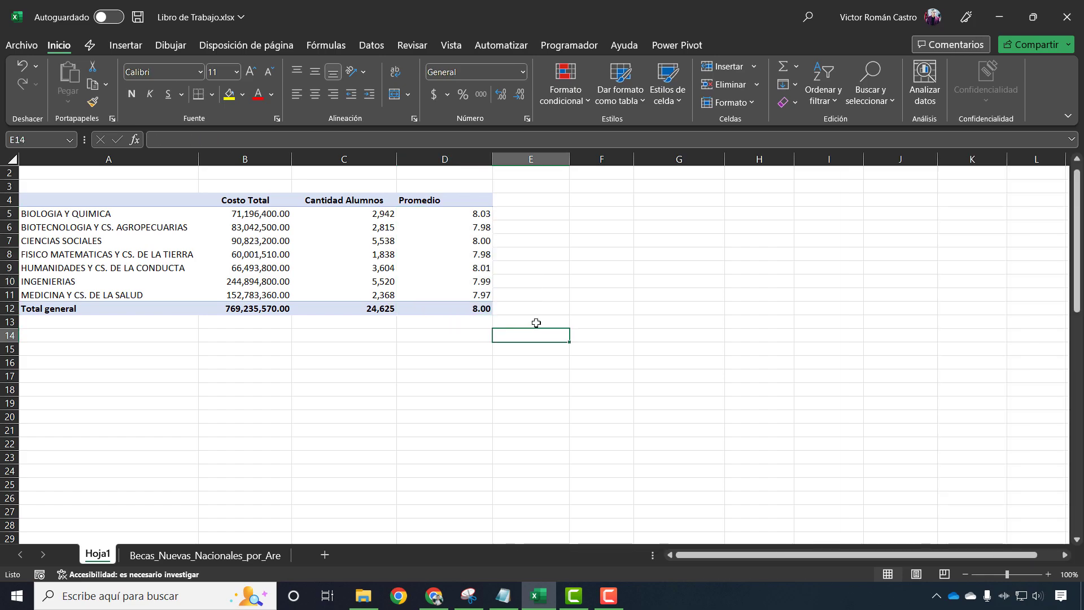
Step: Centre the Promedio heading in cell D4
left_click(472, 218)
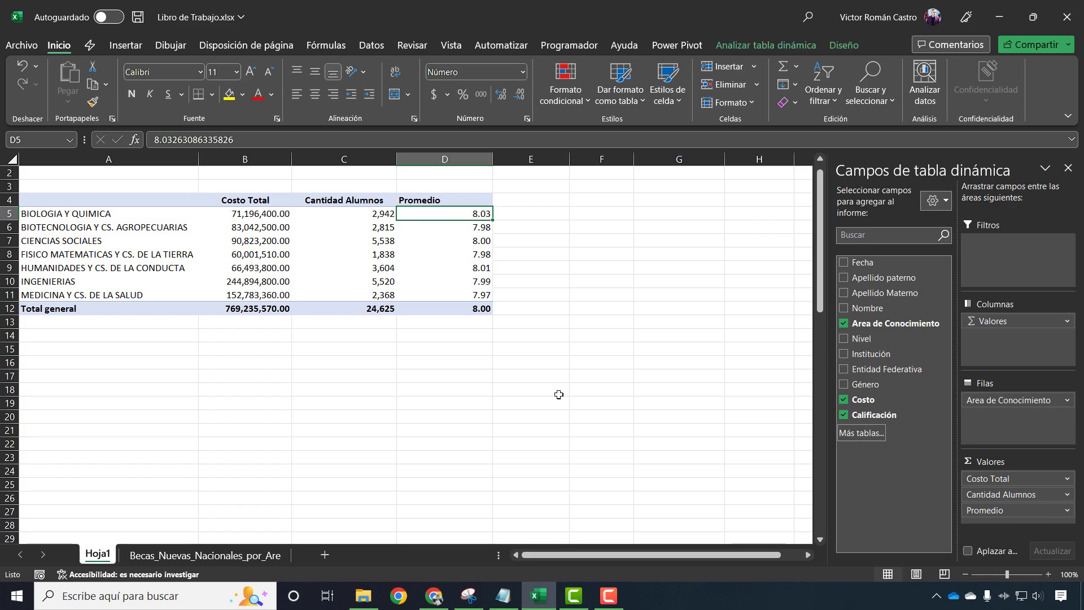
left_click(473, 202)
left_click(316, 93)
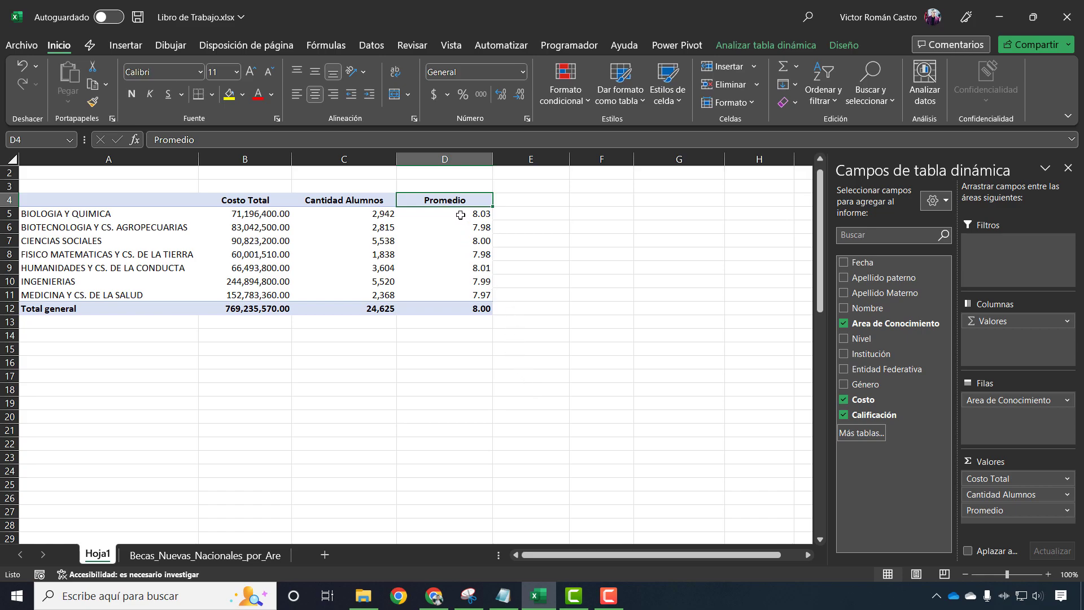
left_click(444, 217)
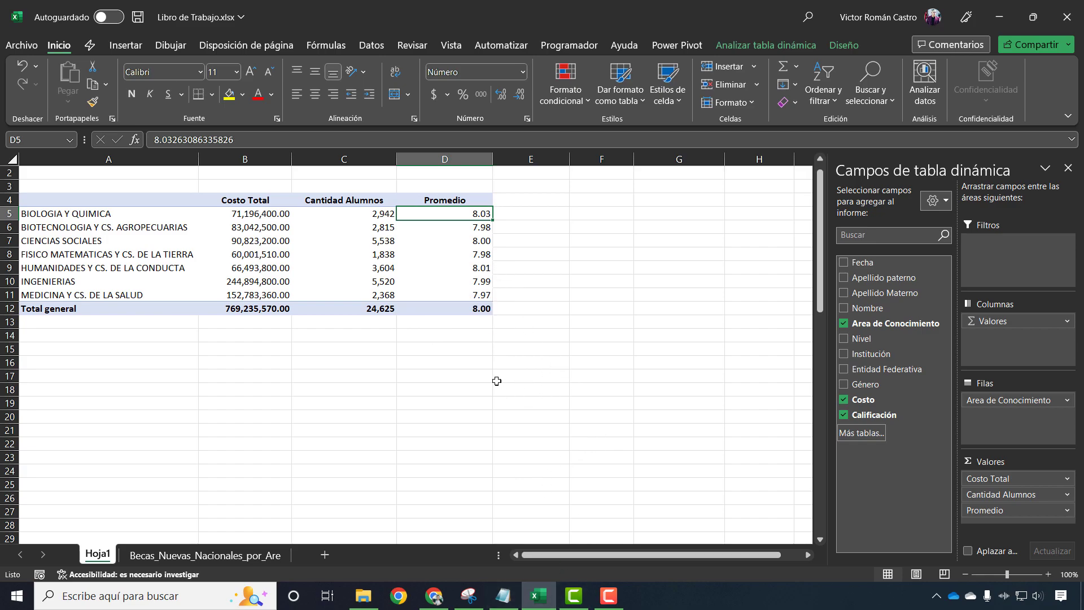
left_click(449, 296)
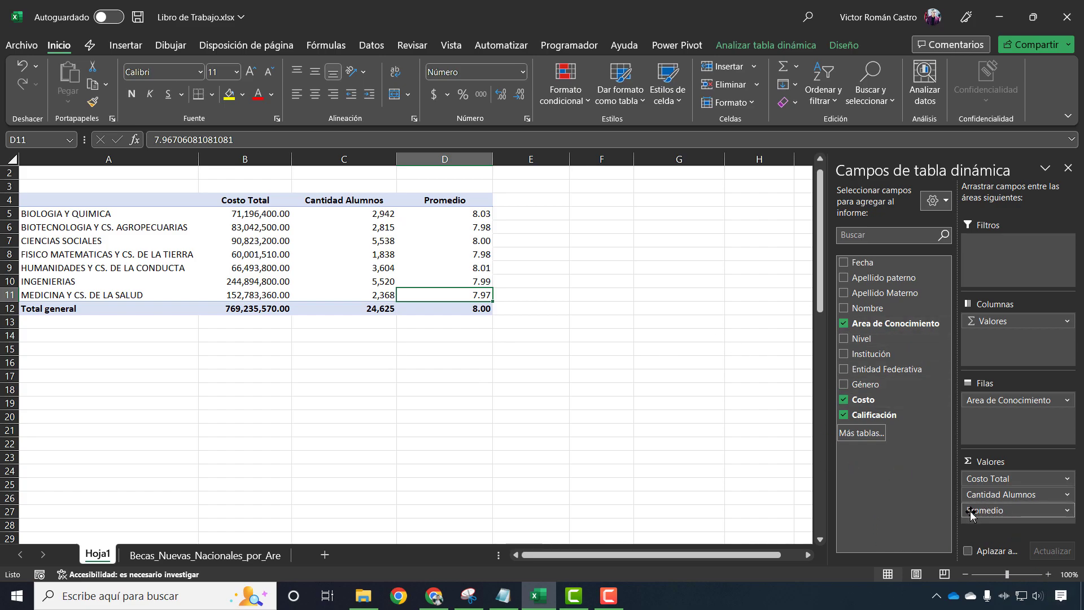
left_click(205, 555)
mouse_move(876, 555)
left_mouse_down()
mouse_move(773, 550)
mouse_move(913, 547)
mouse_move(767, 525)
mouse_move(886, 511)
left_mouse_up()
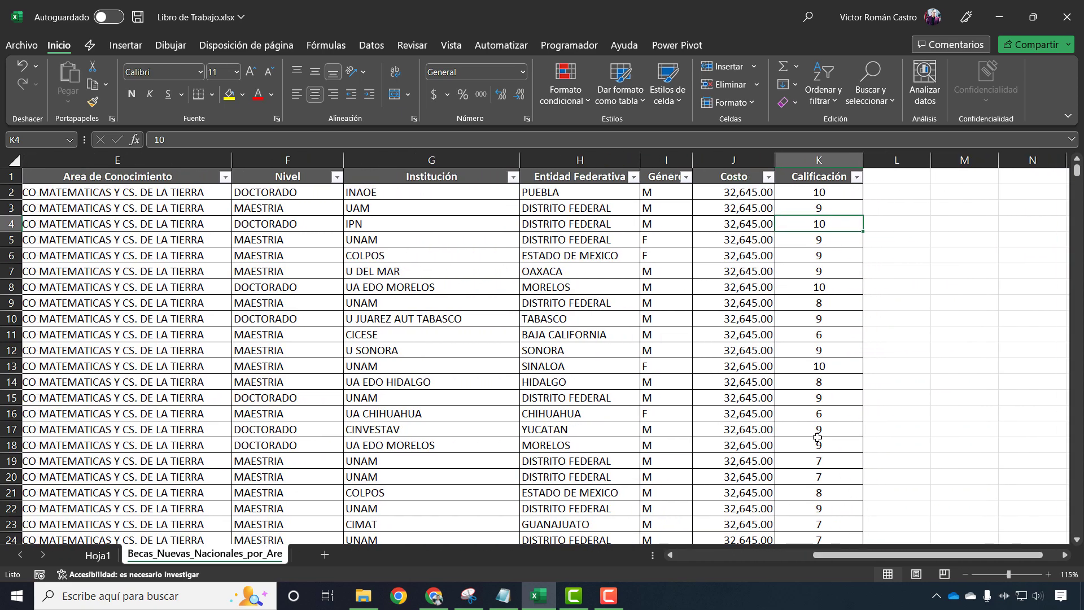
left_click(224, 178)
left_click(129, 344)
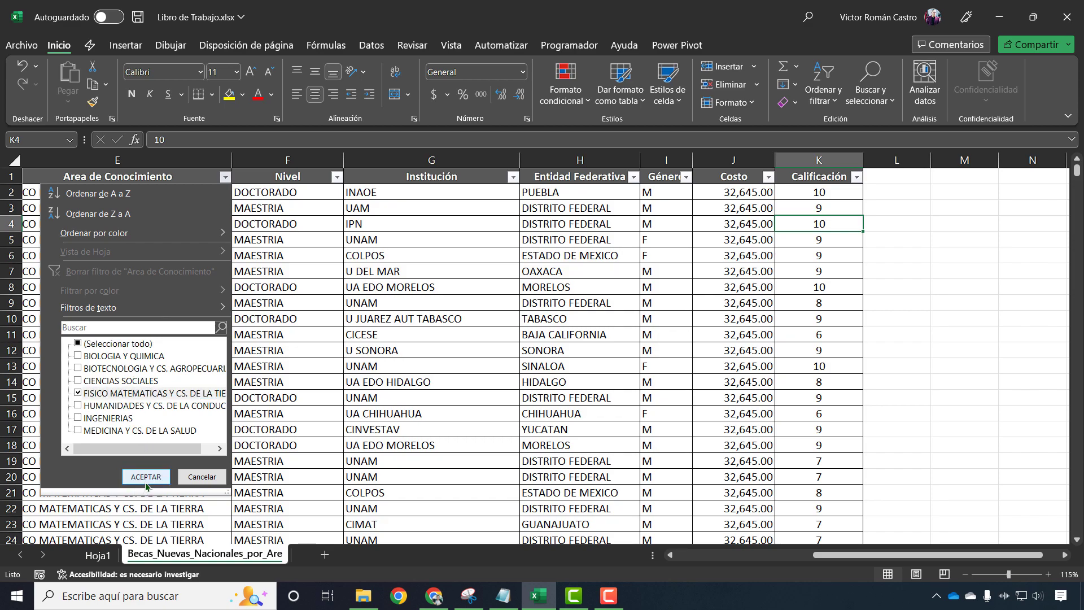
left_click(157, 479)
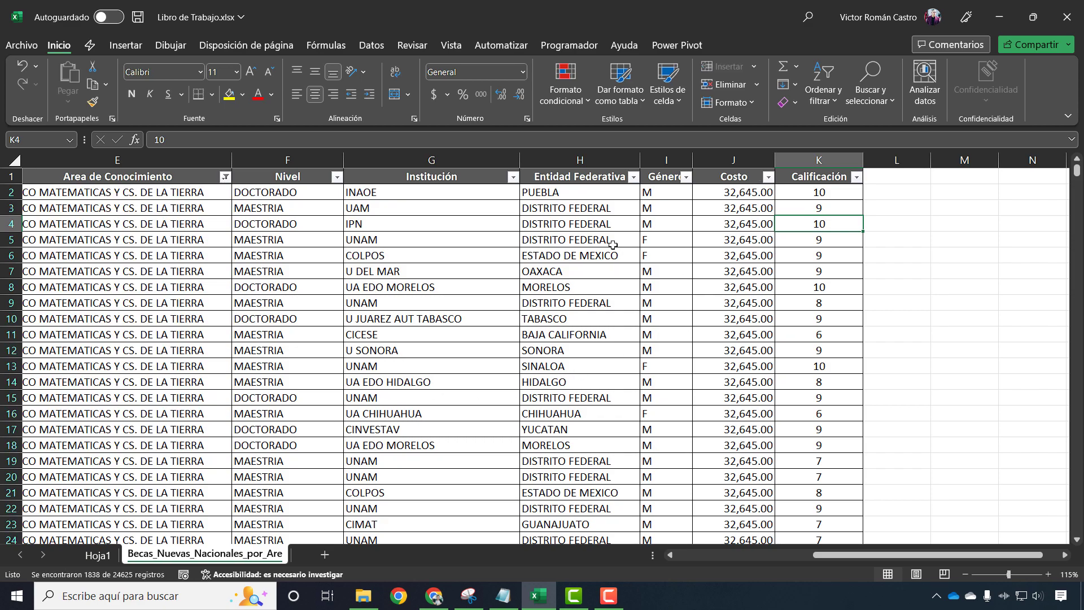
left_click(235, 176)
left_click(225, 177)
left_click(140, 271)
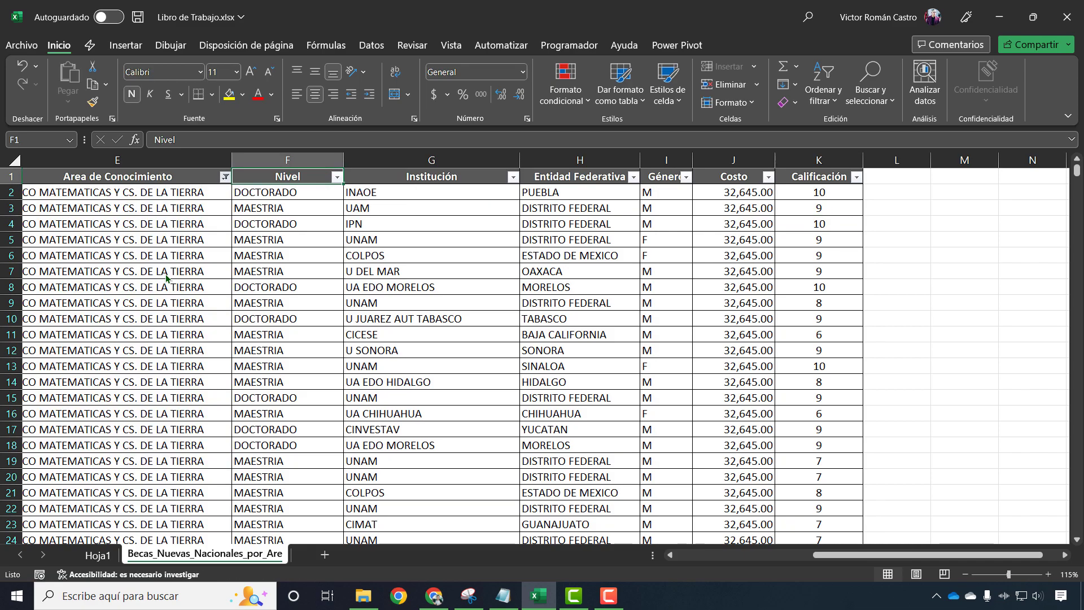
left_click(225, 176)
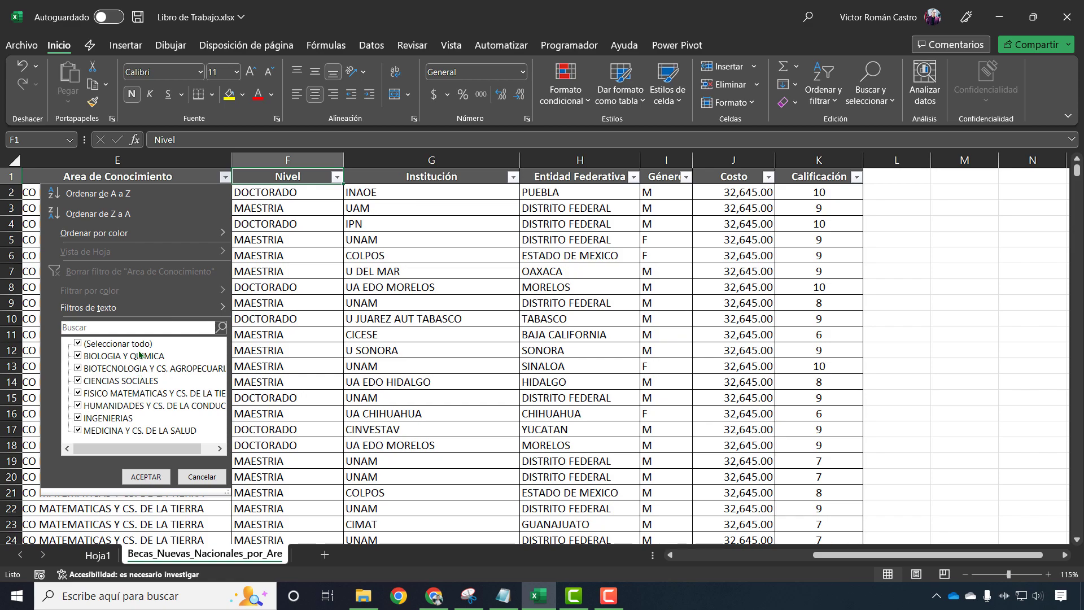
left_click(117, 344)
left_click(135, 382)
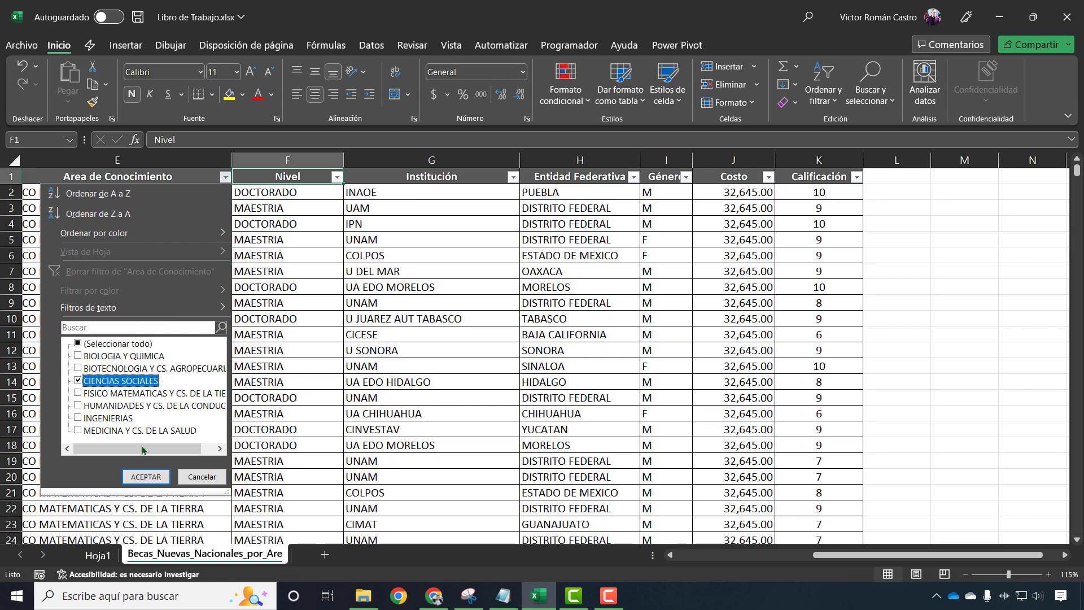
left_click(148, 476)
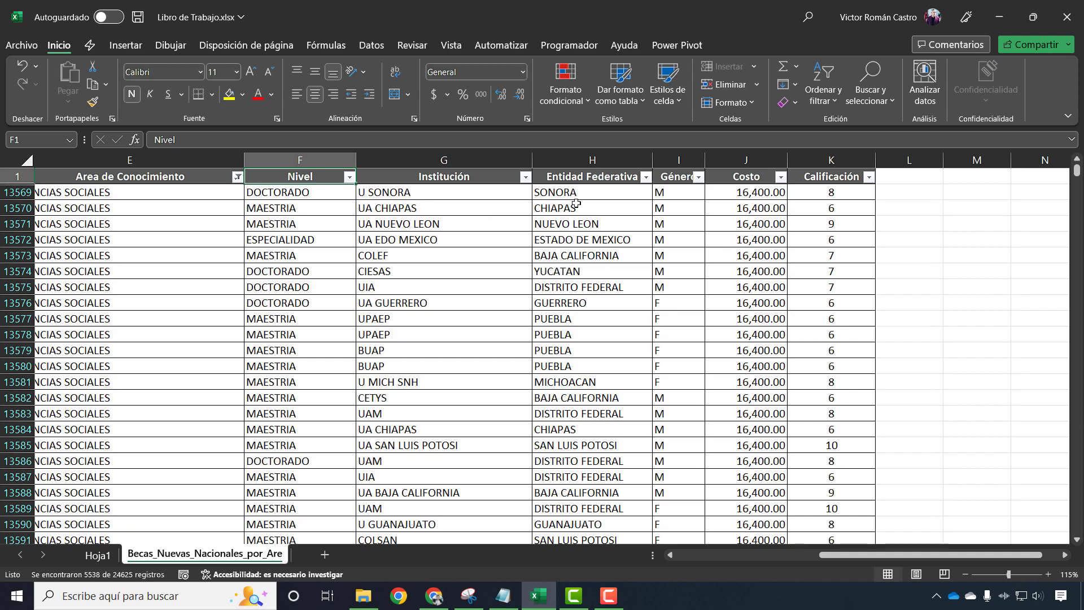
left_click(237, 176)
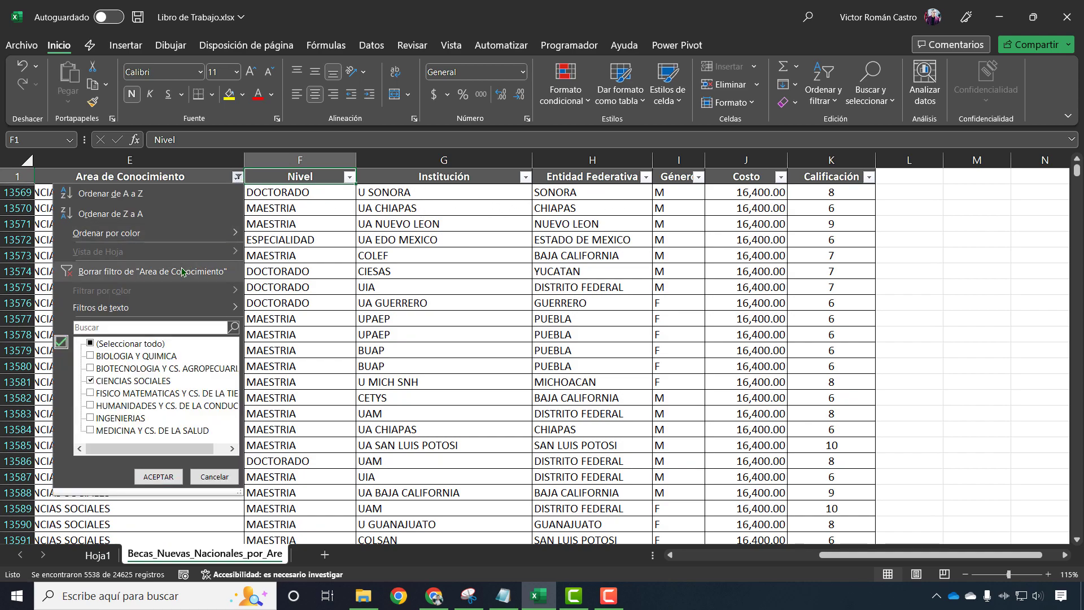
left_click(183, 270)
left_click(714, 328)
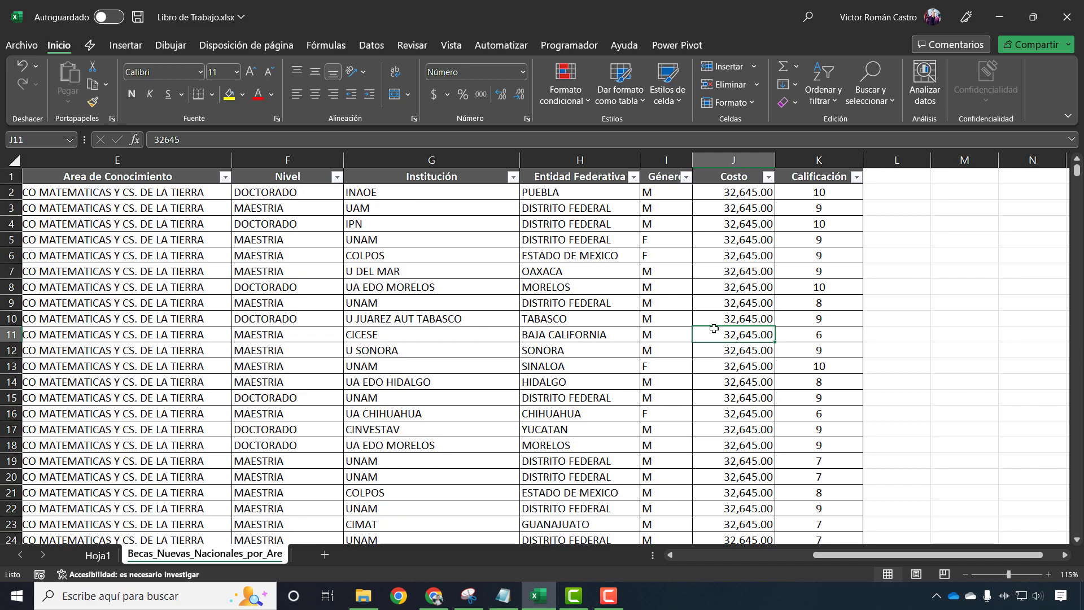
key("ctrl+Down")
key("ctrl+Page_Up")
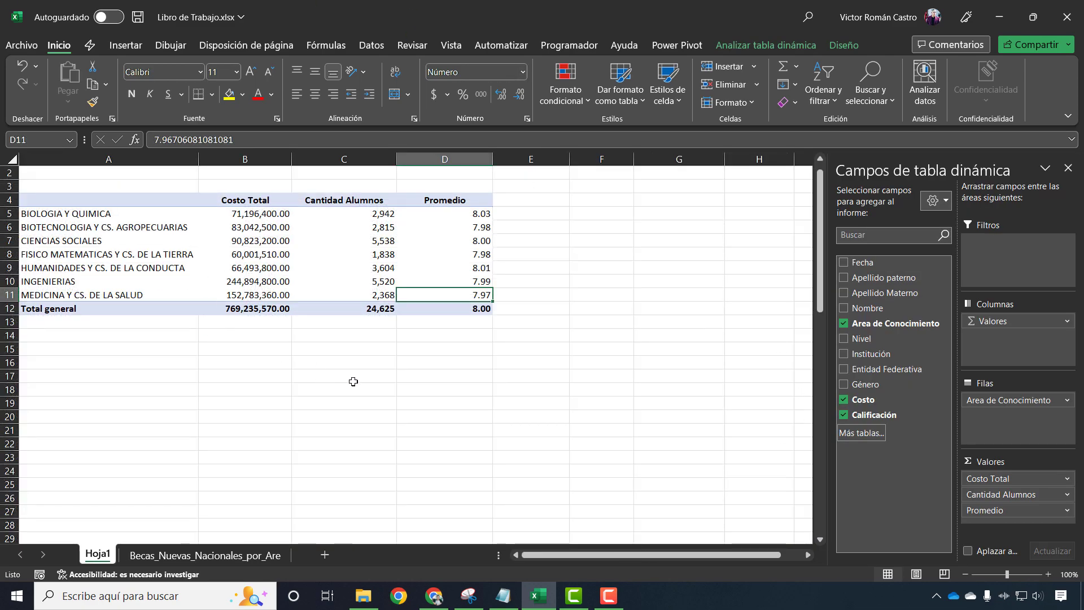
left_click(1016, 510)
left_click(1016, 510)
left_click(1016, 510)
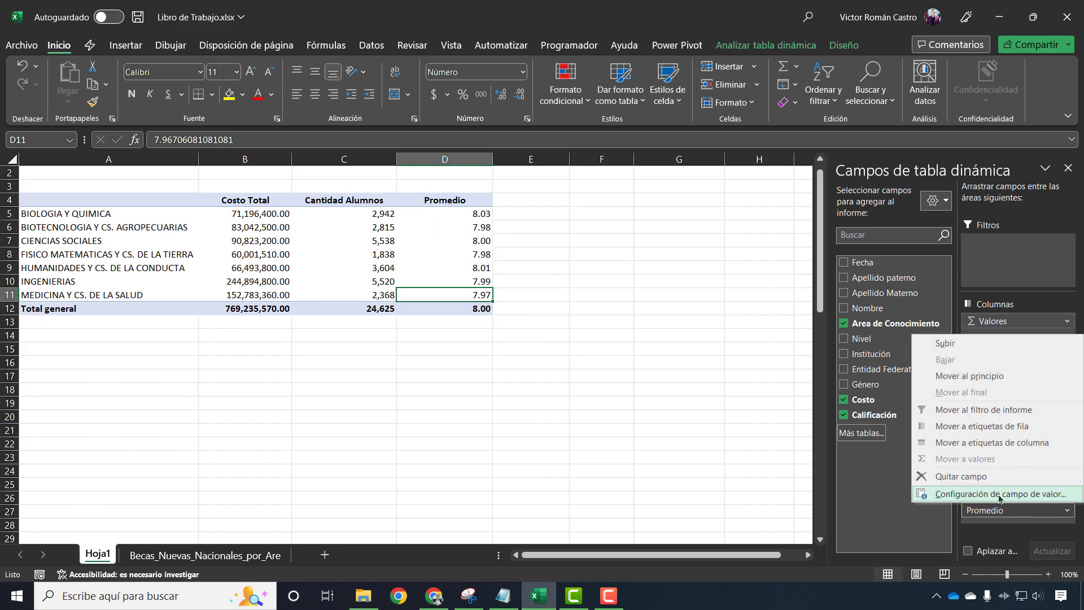
left_click(1000, 494)
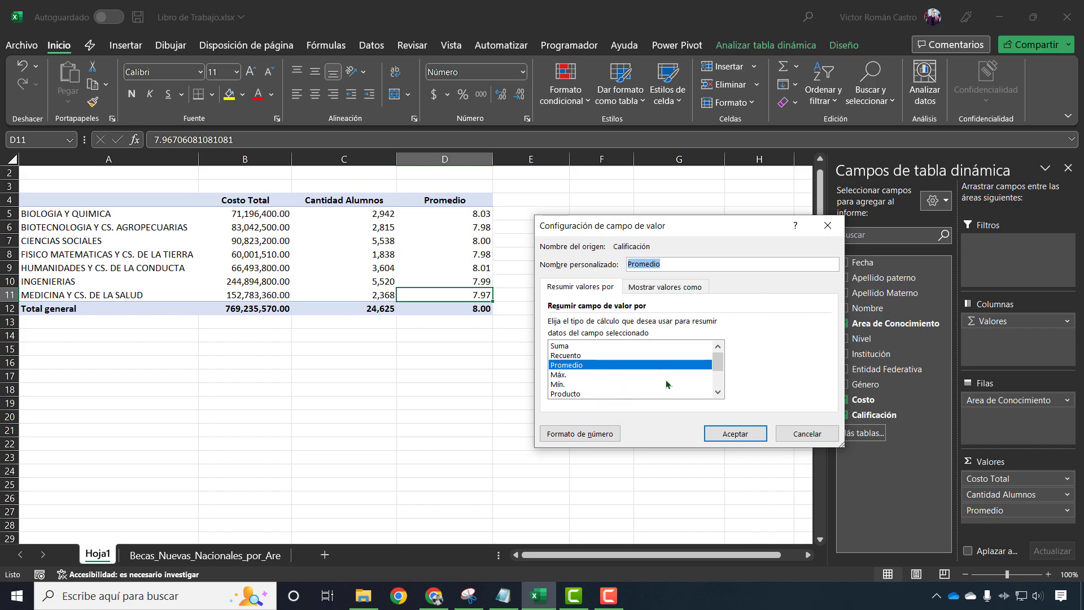
left_click(711, 366)
left_click_drag(715, 372, 723, 357)
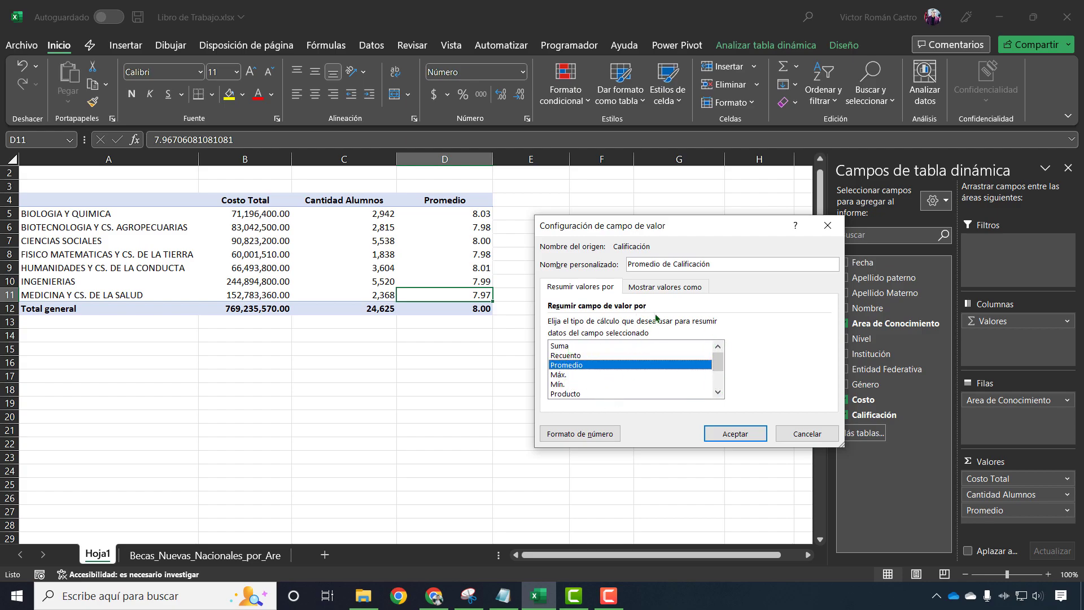
left_click_drag(672, 228, 530, 180)
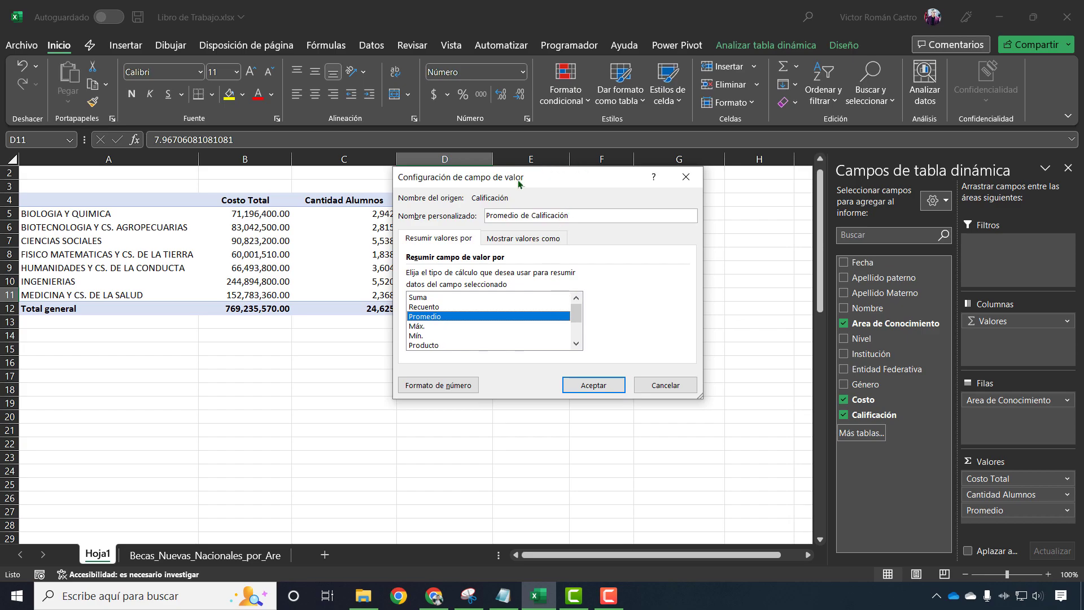
mouse_move(518, 183)
left_mouse_down()
mouse_move(598, 192)
mouse_move(593, 177)
left_mouse_up()
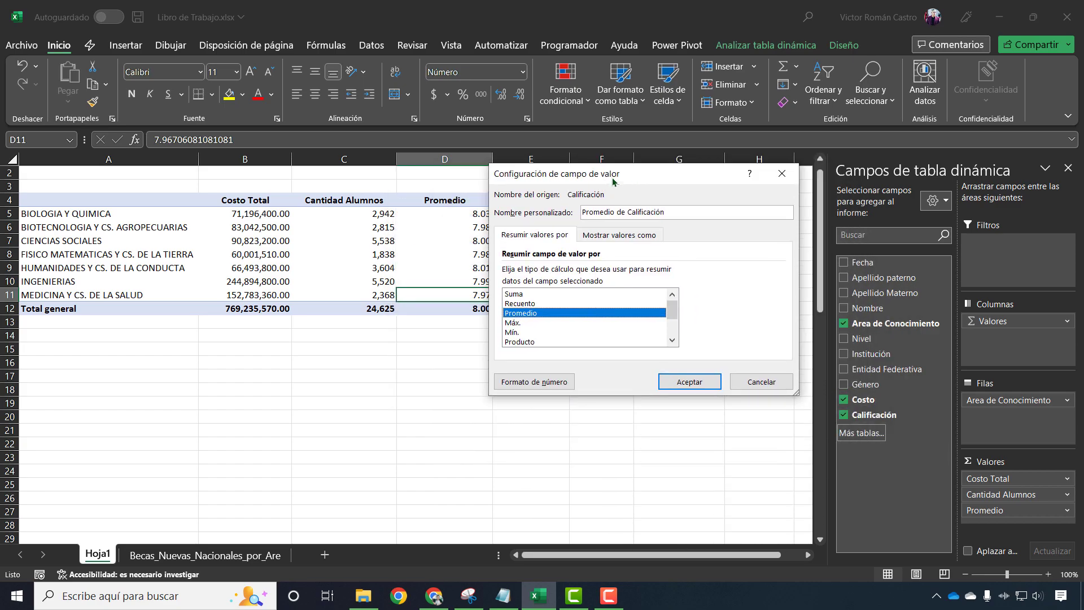
left_click(763, 384)
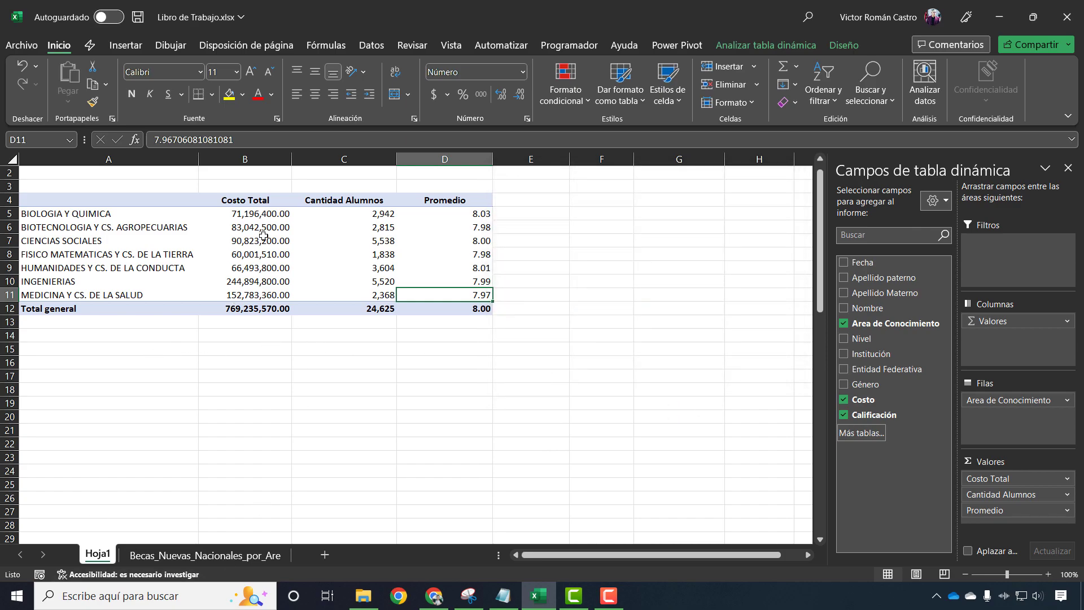
left_click_drag(254, 211, 267, 293)
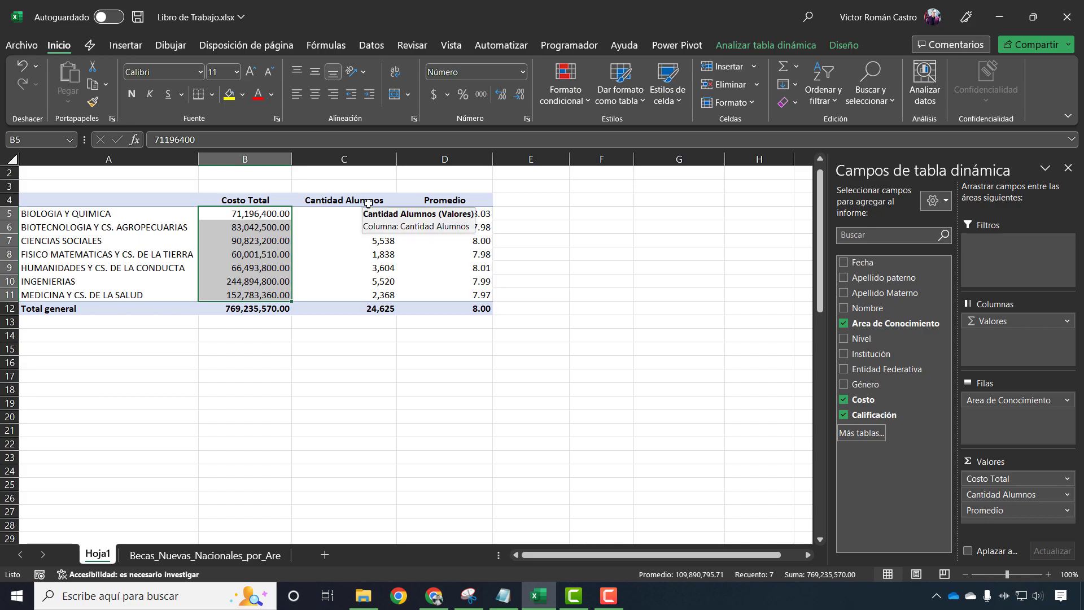
left_click(339, 280)
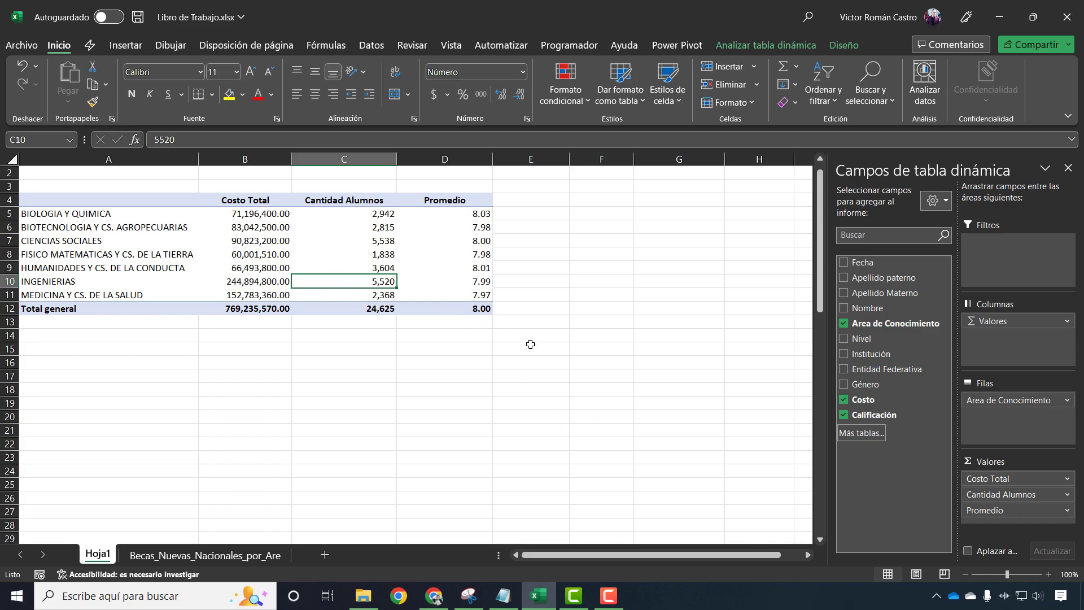